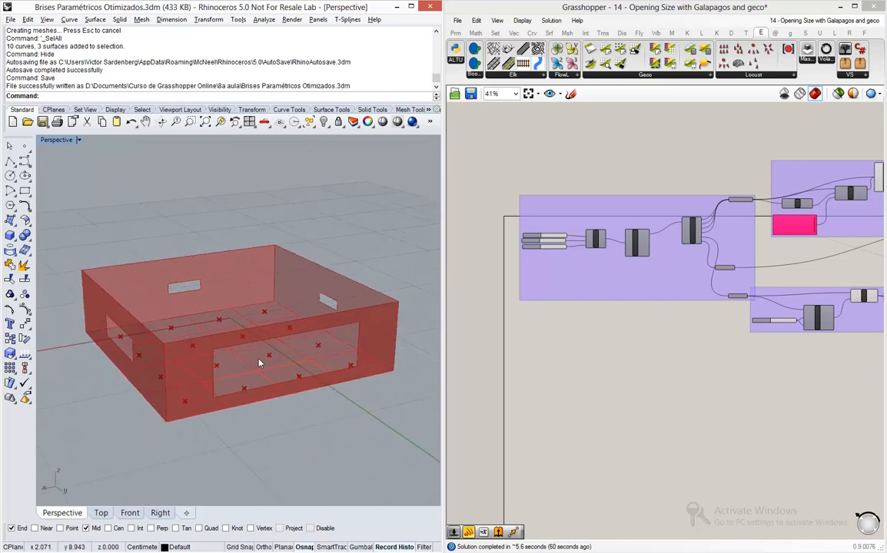
Step: Turn off the viewport preview of every component in the Grasshopper definition
scroll(557, 359, "down", 2)
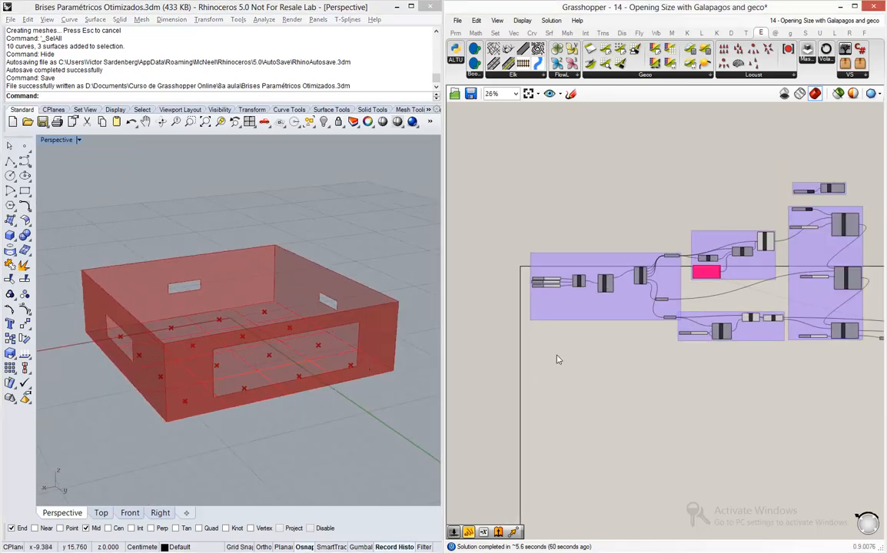
scroll(722, 254, "up", 3)
scroll(755, 182, "up", 2)
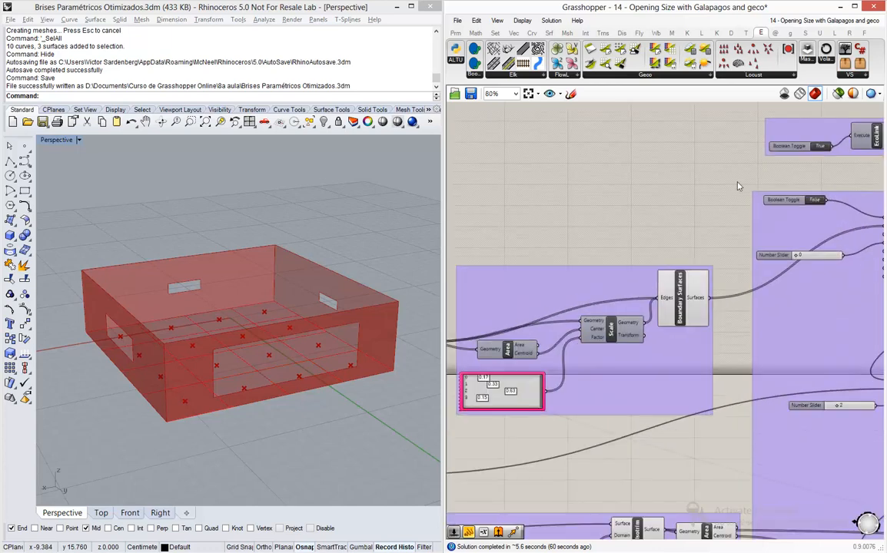
scroll(799, 229, "down", 1)
scroll(799, 229, "down", 4)
key("ctrl+a")
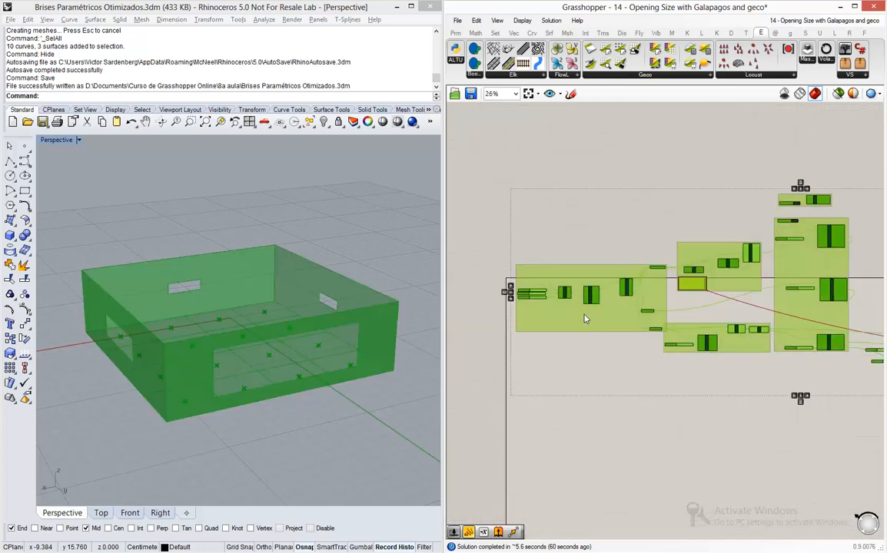
middle_click(583, 314)
left_click(616, 285)
Step: Turn on the preview of the Center Box component and look over the PAREDES, TETO and opening parts of the definition
scroll(485, 283, "up", 6)
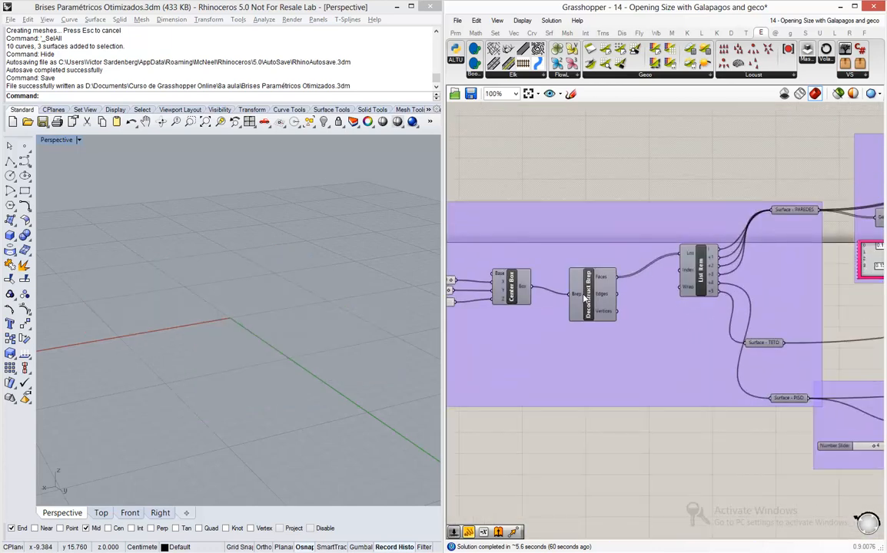
middle_click(485, 283)
left_click(473, 233)
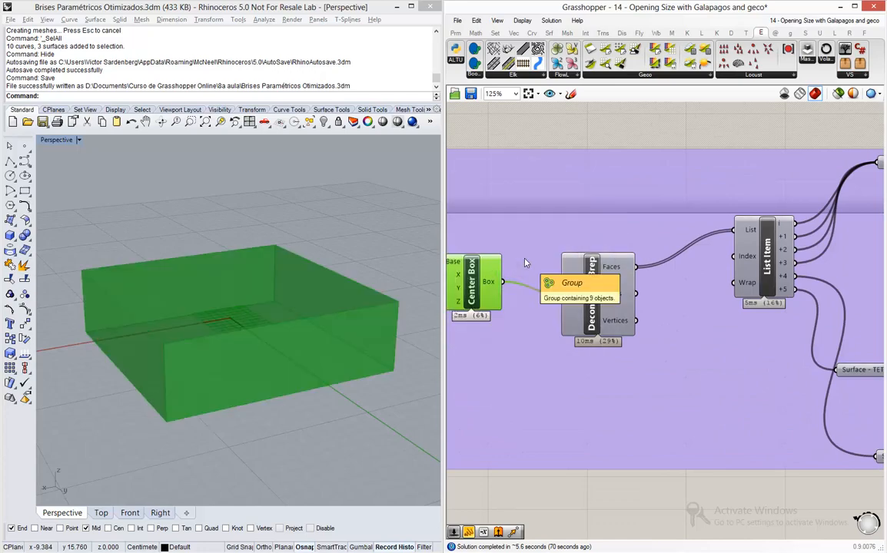
scroll(515, 280, "down", 3)
scroll(688, 254, "up", 4)
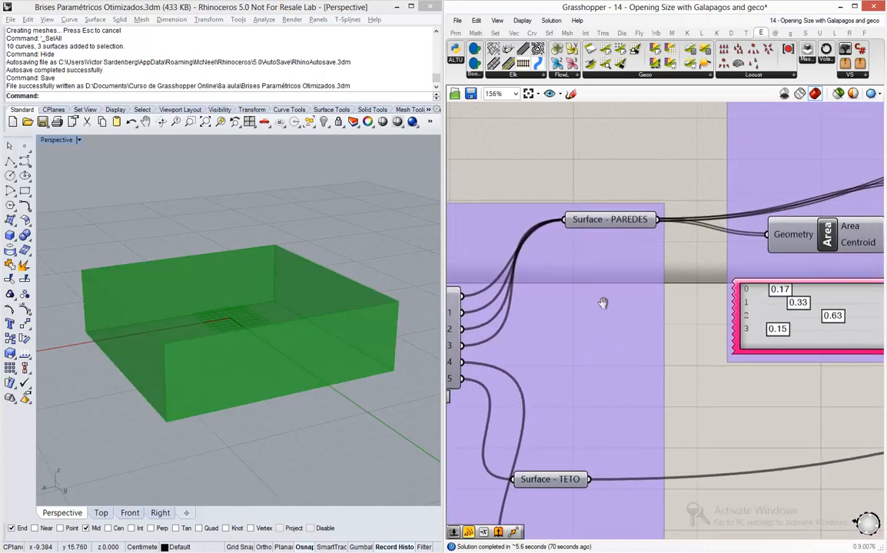
scroll(600, 303, "down", 3)
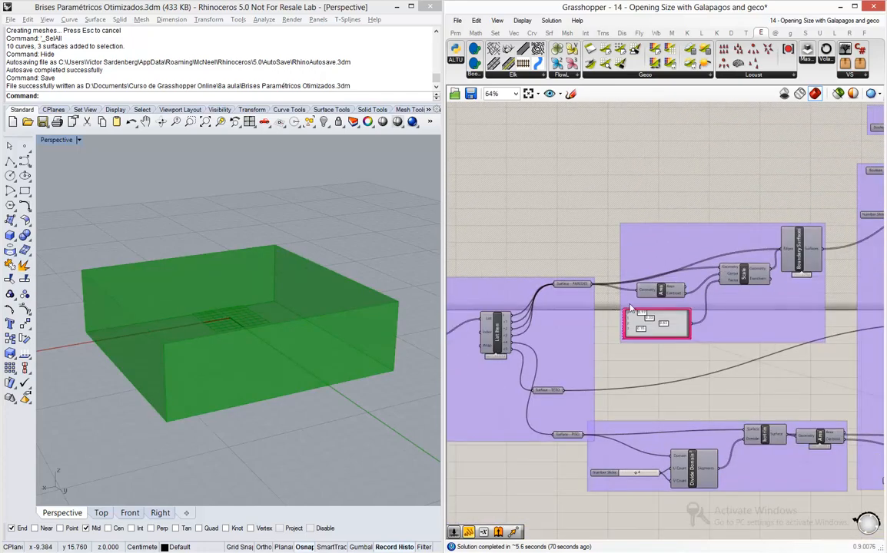
scroll(614, 424, "down", 3)
Step: Turn off the preview of the Center Box and the components next to it
left_click_drag(548, 455, 435, 328)
scroll(436, 328, "up", 1)
middle_click(558, 320)
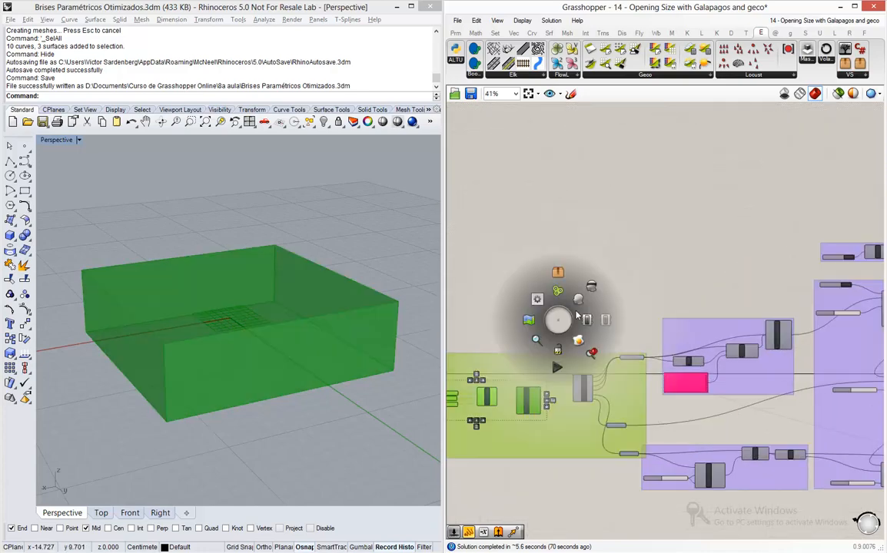
left_click(593, 289)
Step: Turn on the preview of the Boundary Surfaces component to display the walls with their openings
scroll(699, 292, "up", 5)
left_click(815, 377)
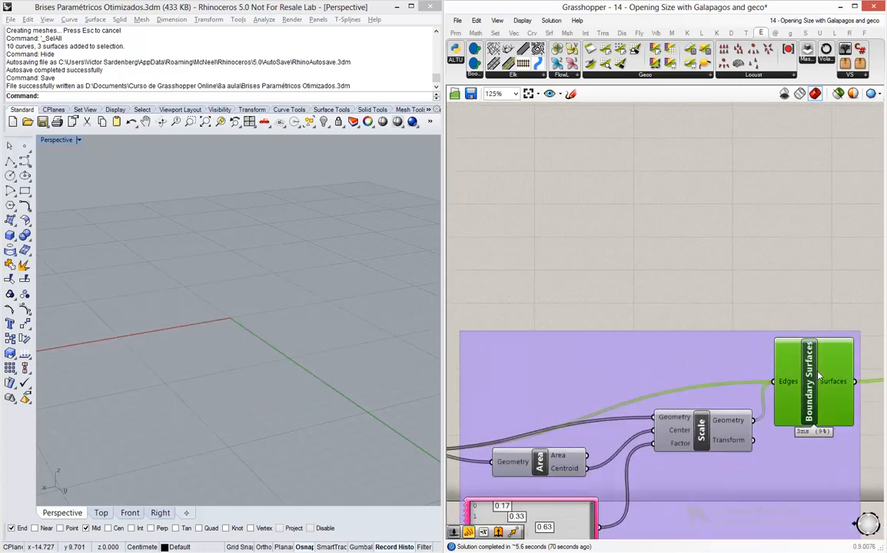
middle_click(817, 372)
left_click(838, 352)
left_click(725, 271)
Step: Set the gene pool's four opening scale factors to 0.40, 0.46, 0.50 and 0.49
scroll(744, 302, "down", 5)
scroll(667, 397, "up", 6)
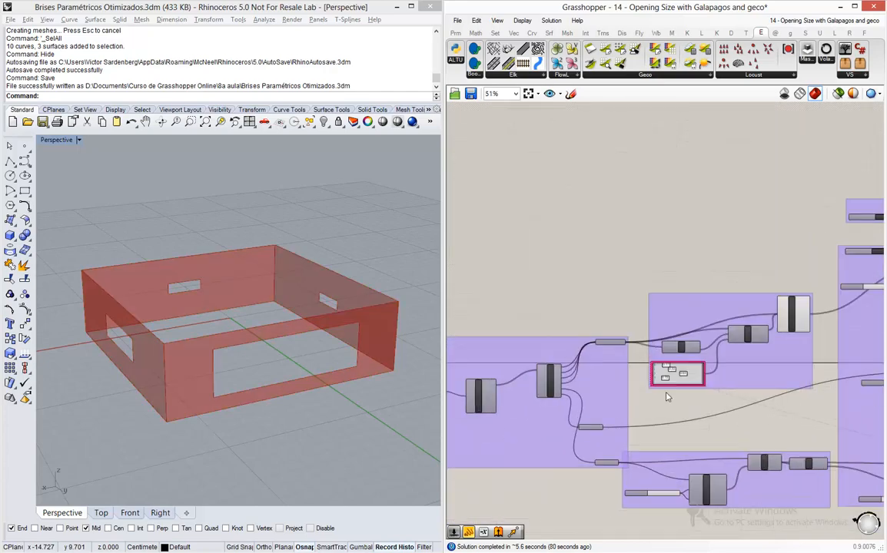
scroll(701, 354, "up", 3)
left_click_drag(677, 312, 706, 311)
left_click_drag(640, 273, 691, 273)
left_click_drag(763, 329, 731, 332)
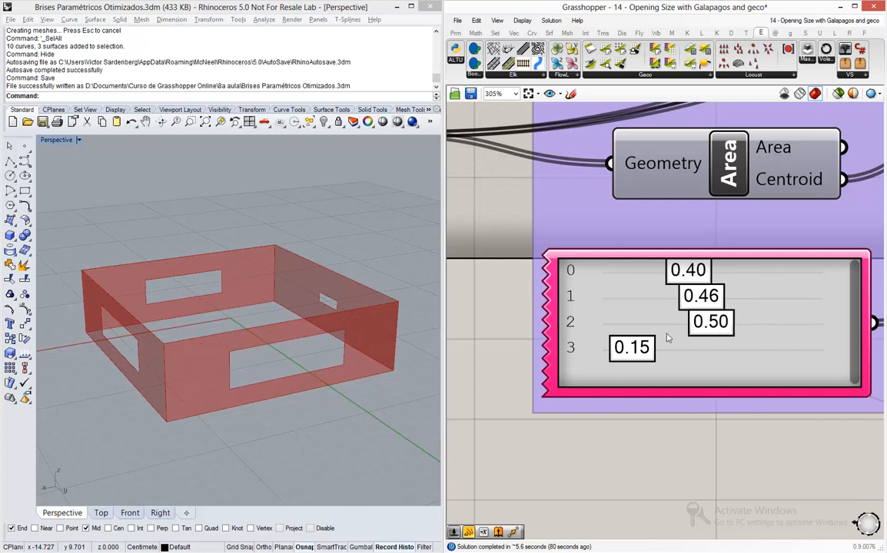
left_click_drag(643, 351, 695, 367)
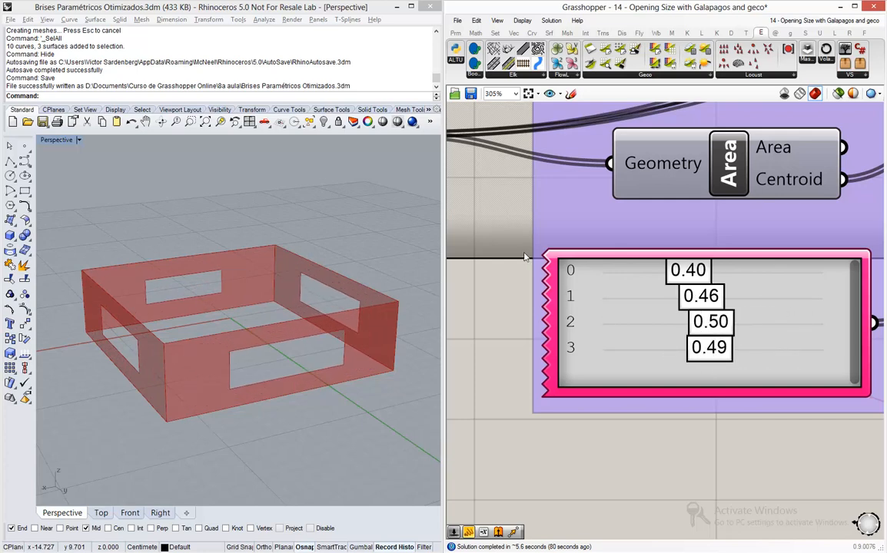
Step: Set the EcoMeshExport component's Boolean toggle to True and check the exported model in Autodesk Ecotect Analysis before returning to Grasshopper
scroll(498, 309, "down", 9)
scroll(741, 197, "up", 5)
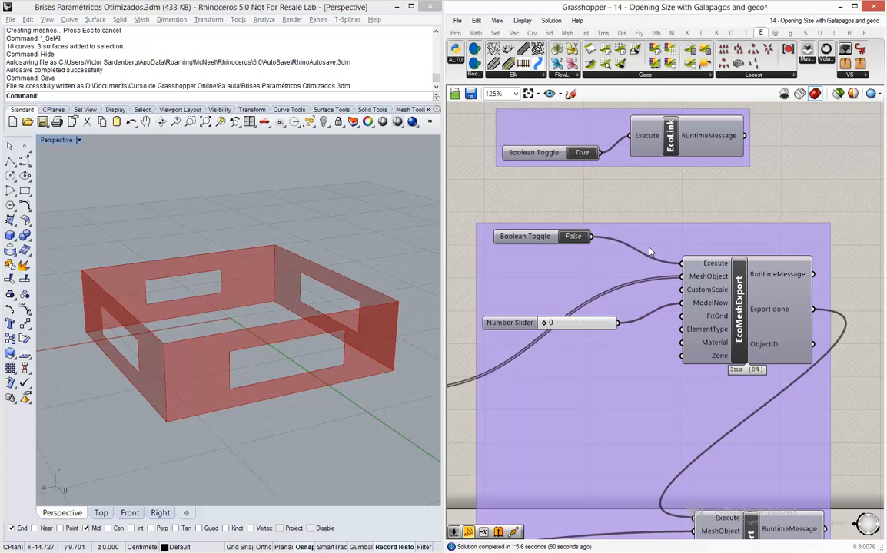
key("alt+Tab")
key("alt+Tab")
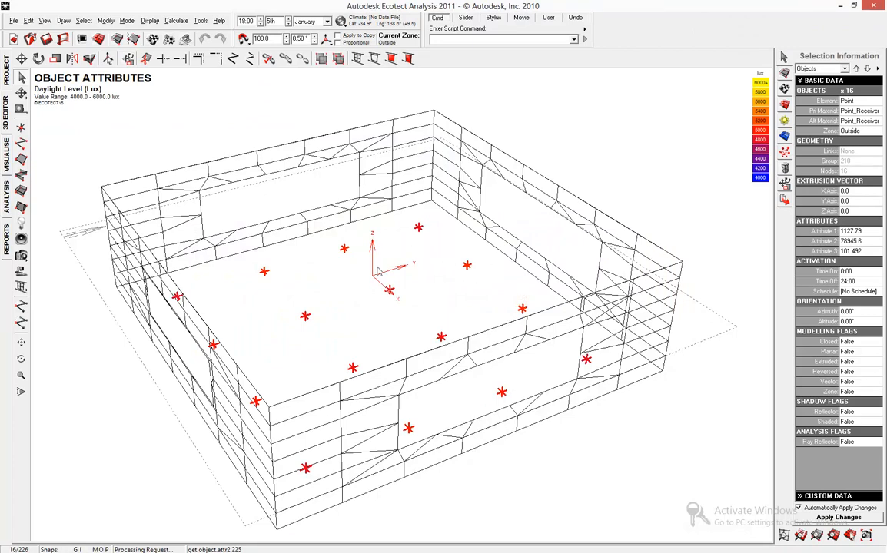
key("alt+Tab")
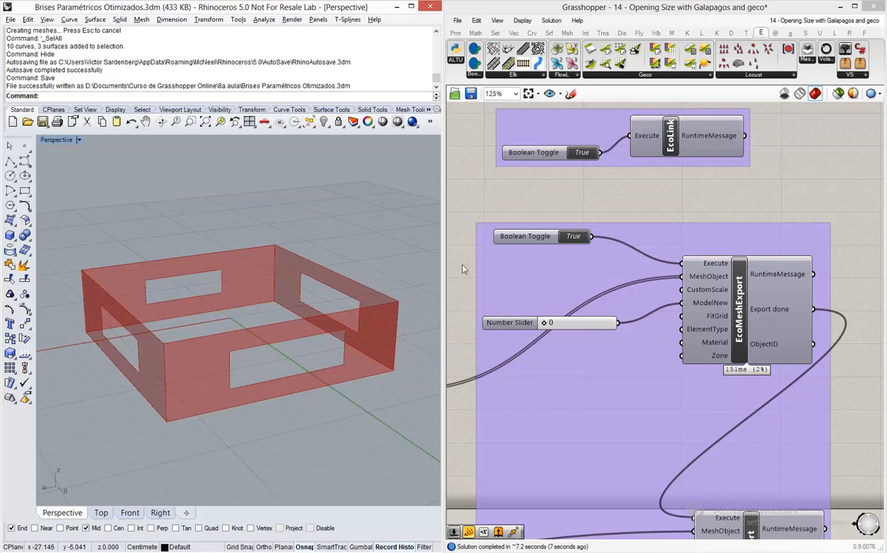
Step: Turn on the Custom Preview component's display beside the Galapagos solver and examine the room's floor grid from above
scroll(478, 256, "down", 4)
scroll(495, 270, "down", 3)
scroll(745, 396, "up", 5)
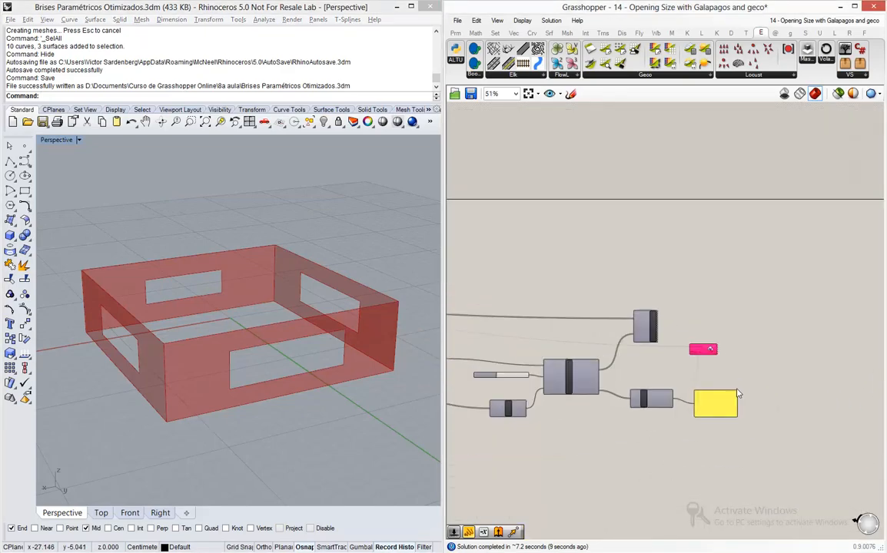
scroll(642, 402, "up", 4)
left_click(615, 209)
middle_click(605, 183)
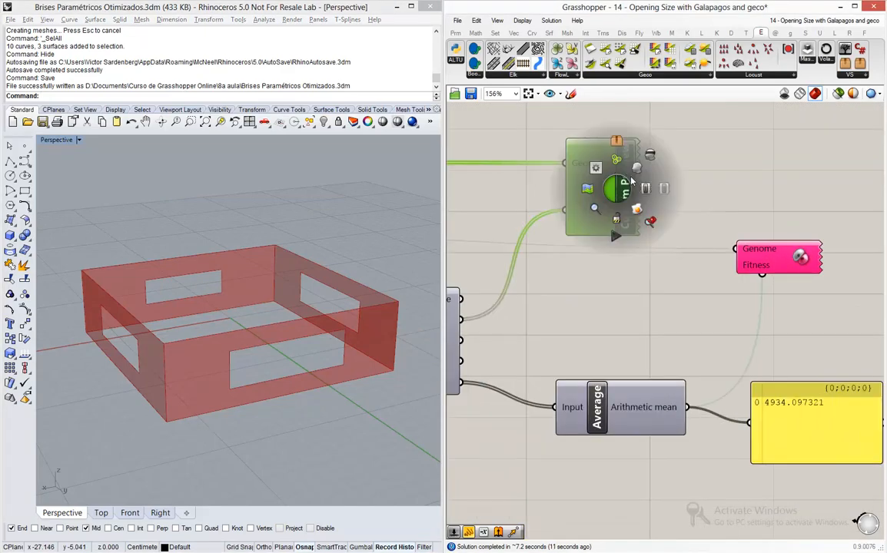
left_click(531, 225)
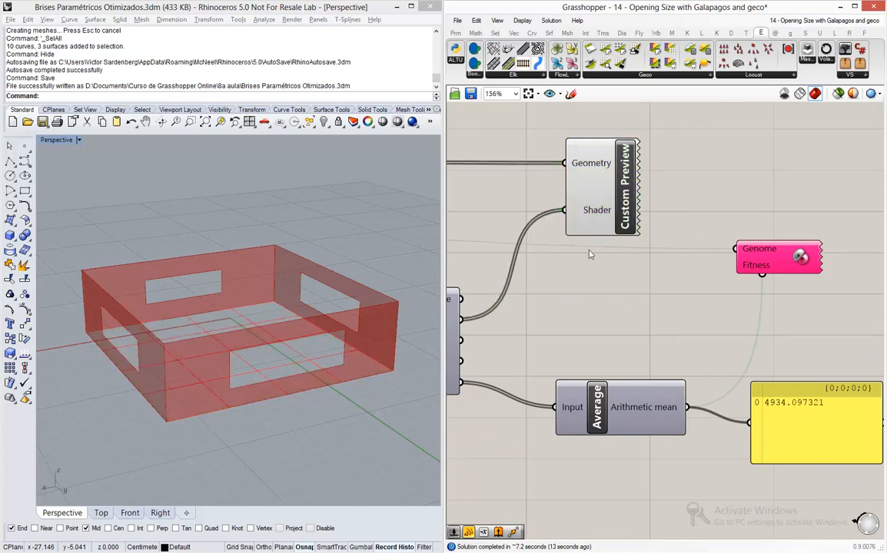
right_click_drag(249, 260, 342, 307)
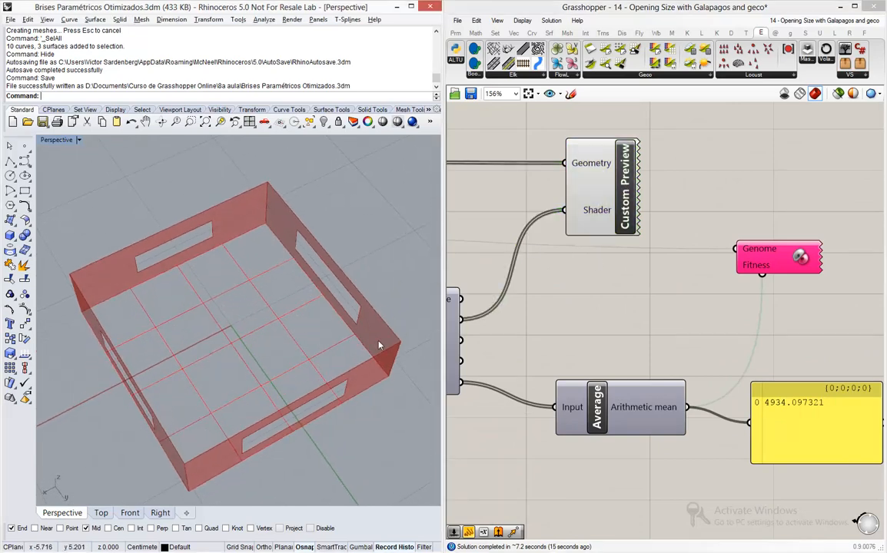
scroll(667, 313, "down", 8)
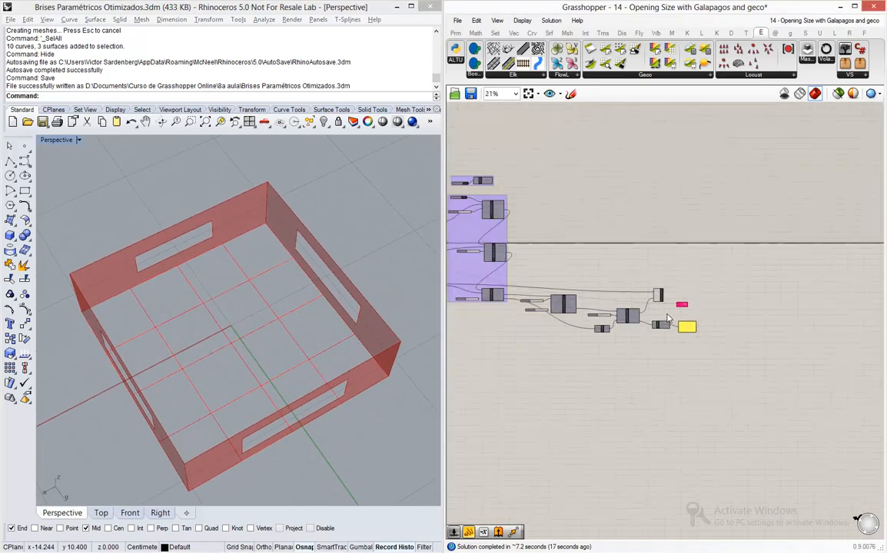
scroll(655, 294, "up", 3)
scroll(655, 295, "up", 3)
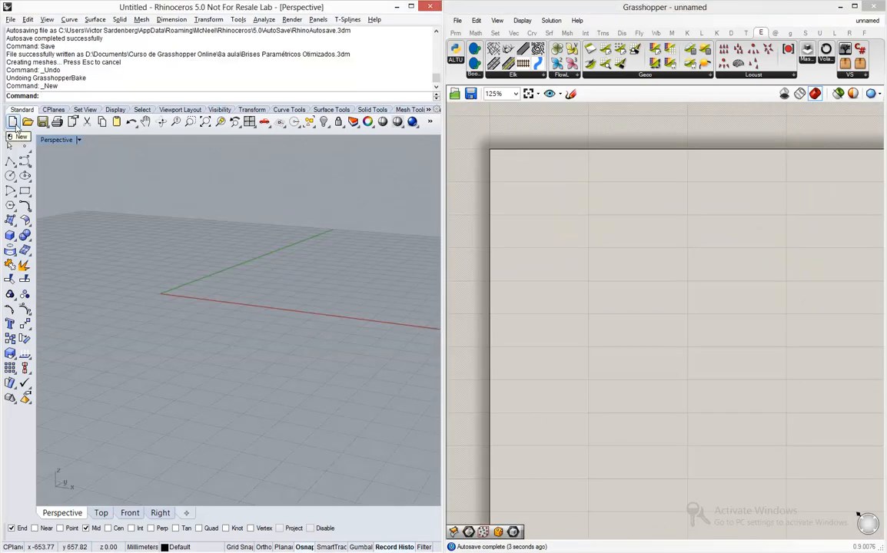
Step: Start a new Rhino document from the Large Objects - Meters.3dm template and maximize its Perspective viewport
left_click(13, 122)
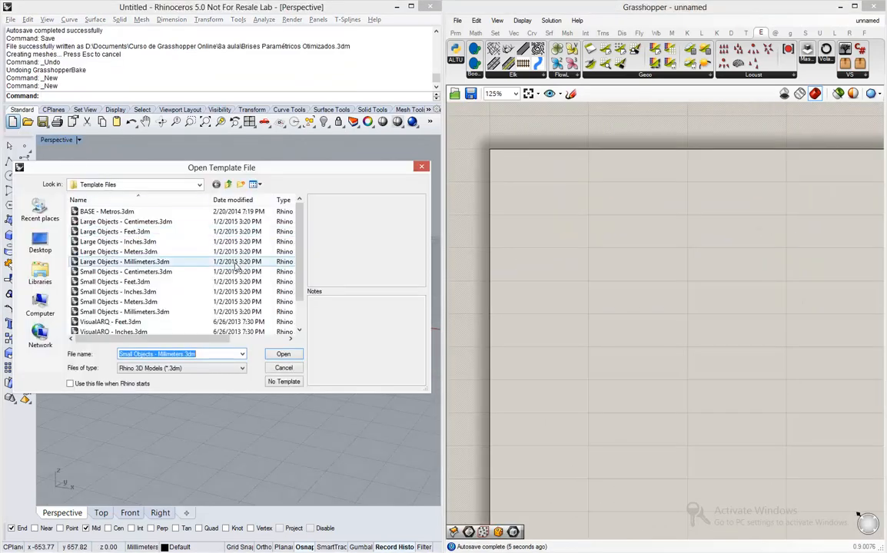
left_click(119, 253)
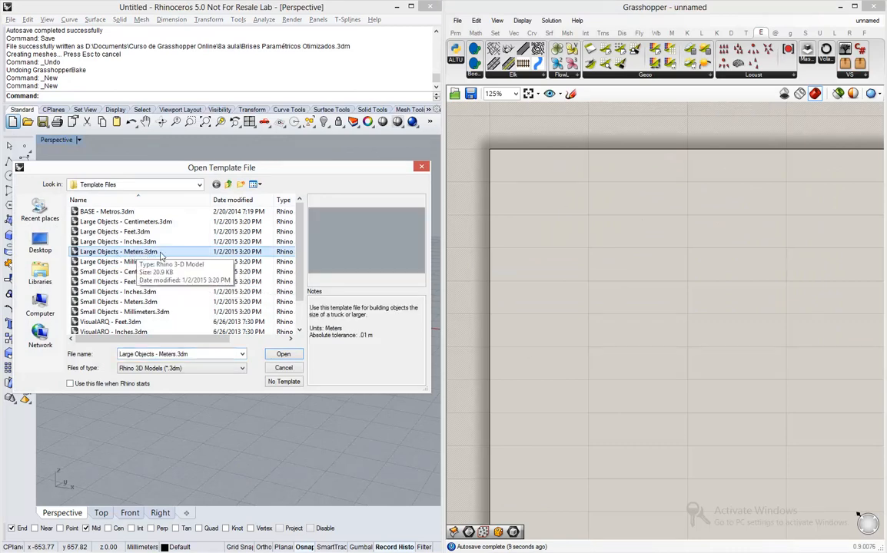
double_click(161, 254)
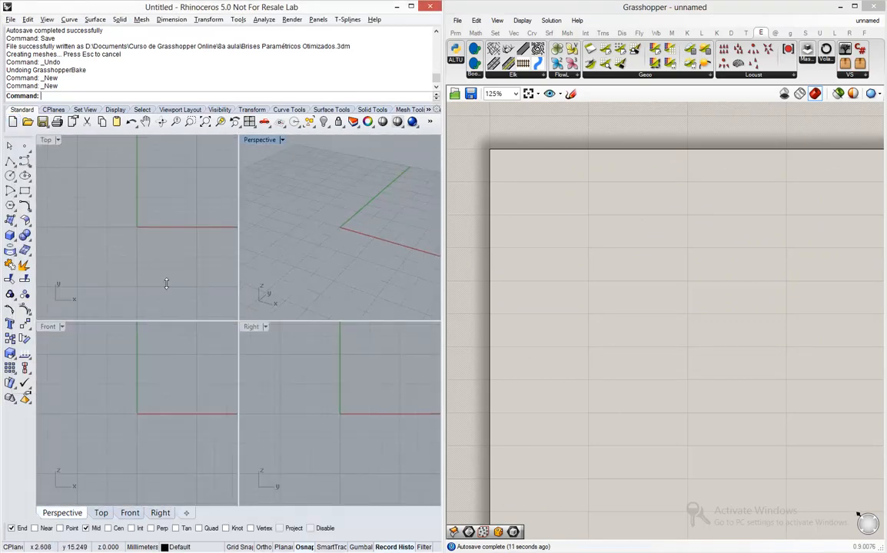
double_click(254, 139)
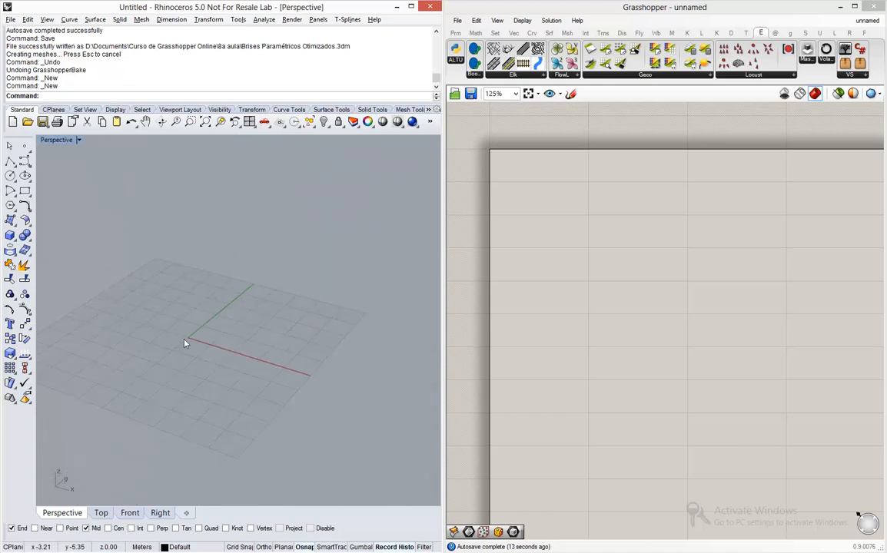
right_click_drag(254, 312, 222, 323)
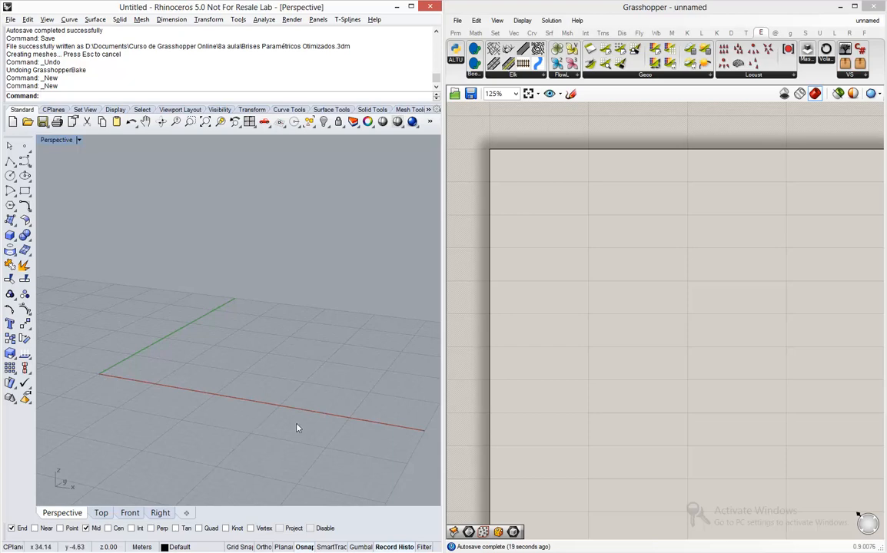
Step: Add a Center Box component to the empty Grasshopper canvas
double_click(630, 241)
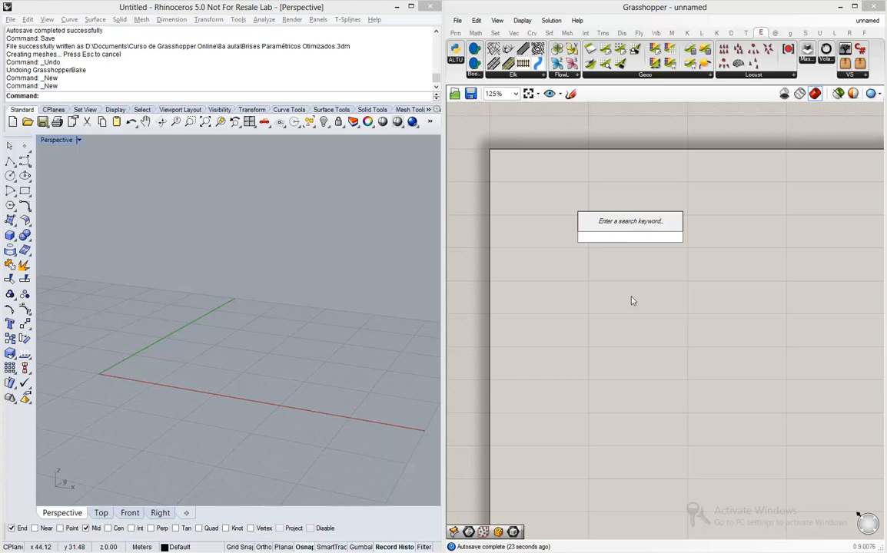
type("box")
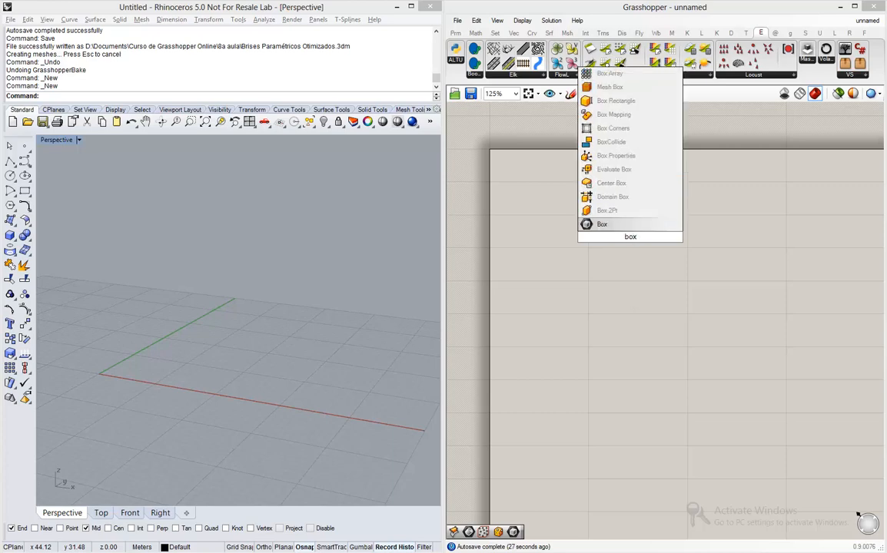
left_click(623, 189)
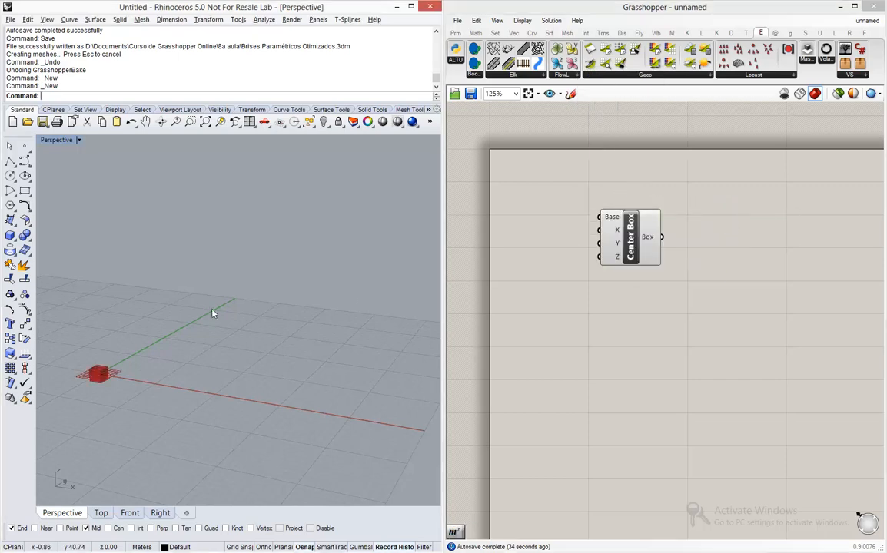
scroll(214, 313, "down", 3)
scroll(180, 352, "up", 5)
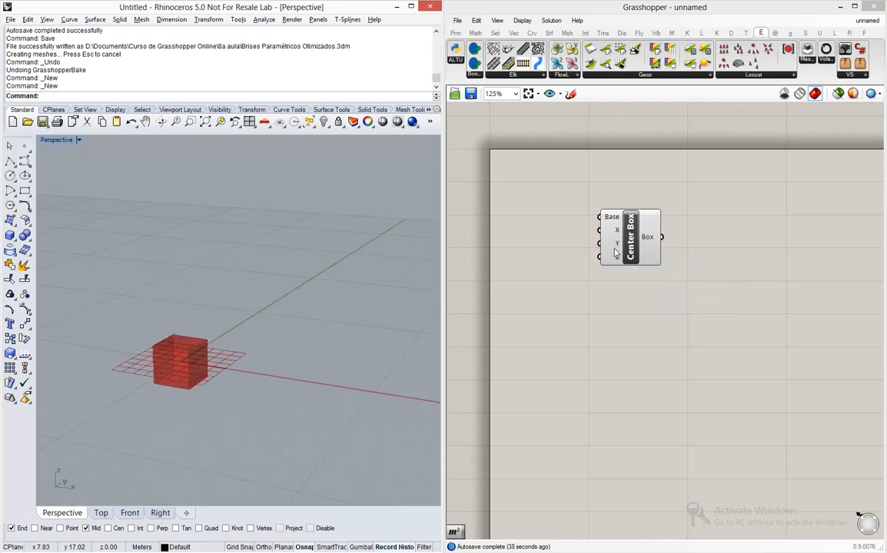
Step: Make room beside the Center Box component and add three number sliders with the values 12, 15 and 4
left_click_drag(624, 245, 736, 254)
left_click(604, 239)
double_click(604, 239)
type("12")
key("Return")
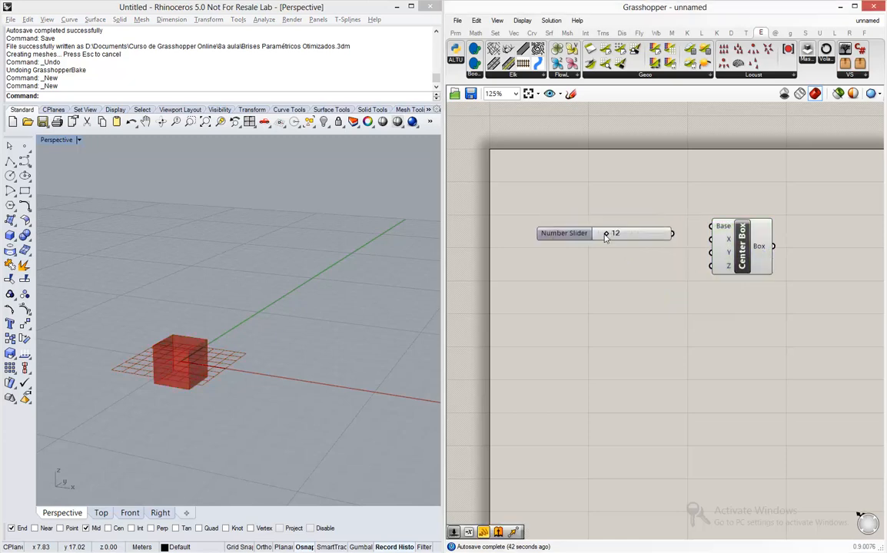
double_click(591, 264)
type("15")
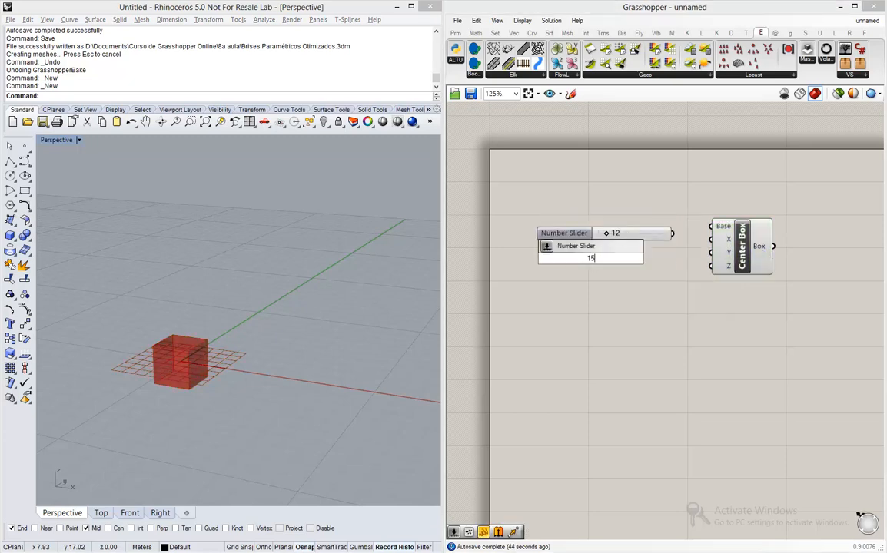
key("Return")
double_click(631, 288)
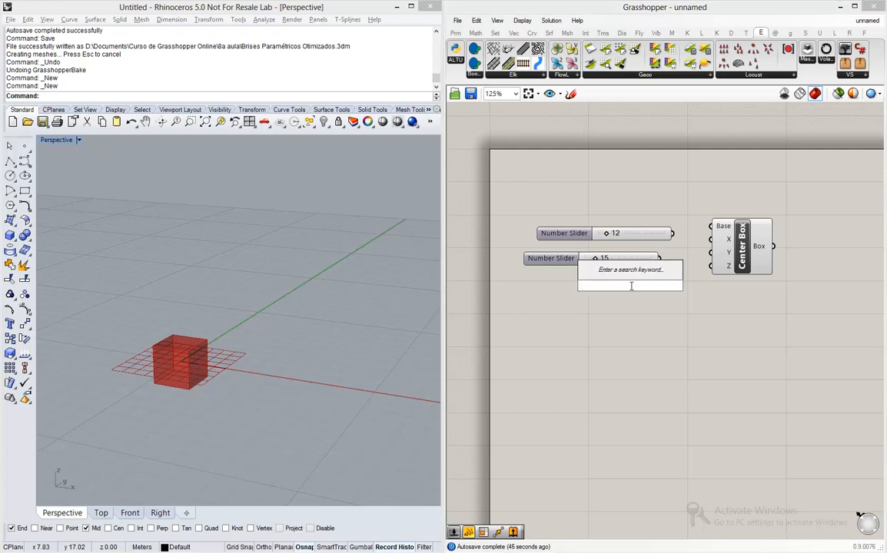
type("4")
key("Return")
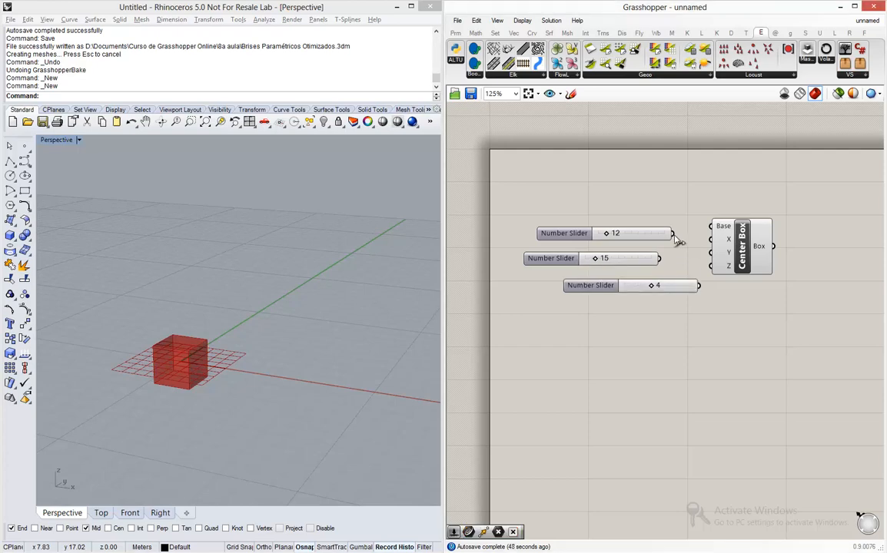
Step: Connect the 12, 15 and 4 sliders to the Center Box's X, Y and Z inputs respectively
left_click_drag(673, 233, 710, 239)
left_click_drag(659, 258, 708, 252)
left_click_drag(698, 286, 711, 266)
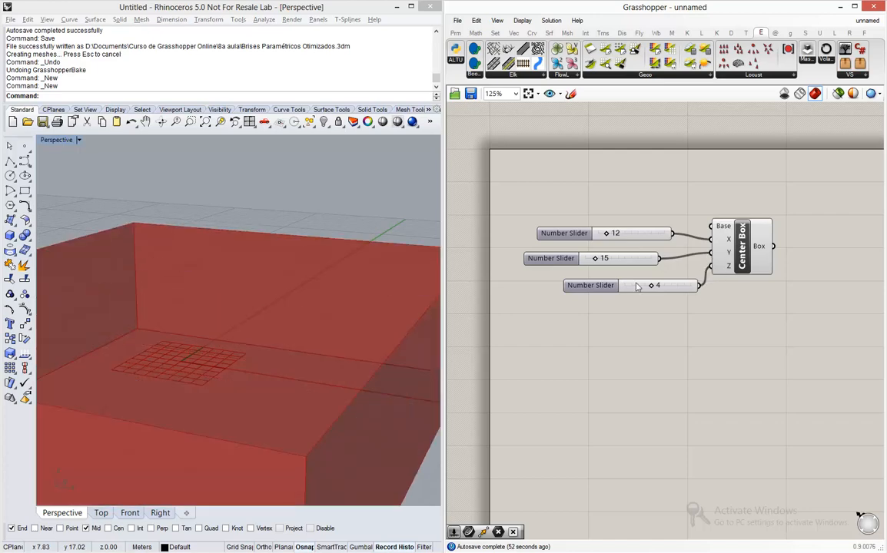
Step: Tidy the three number sliders into a compact stack beside the Center Box component
scroll(336, 296, "down", 5)
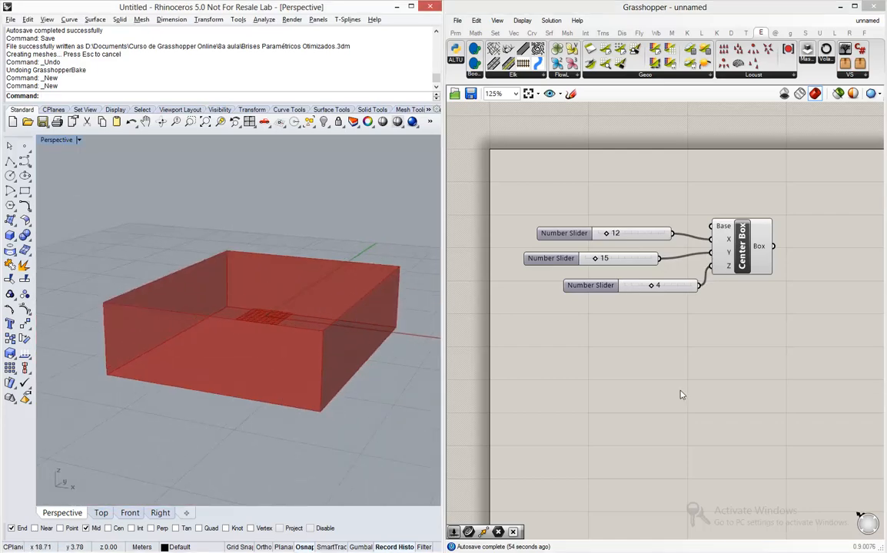
left_click_drag(680, 288, 650, 297)
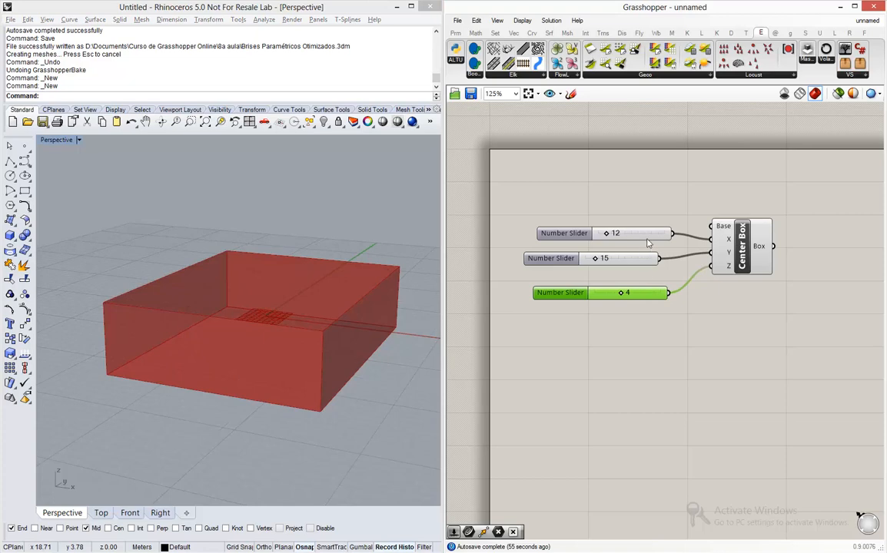
mouse_move(648, 242)
left_mouse_down()
mouse_move(639, 245)
mouse_move(647, 258)
left_mouse_up()
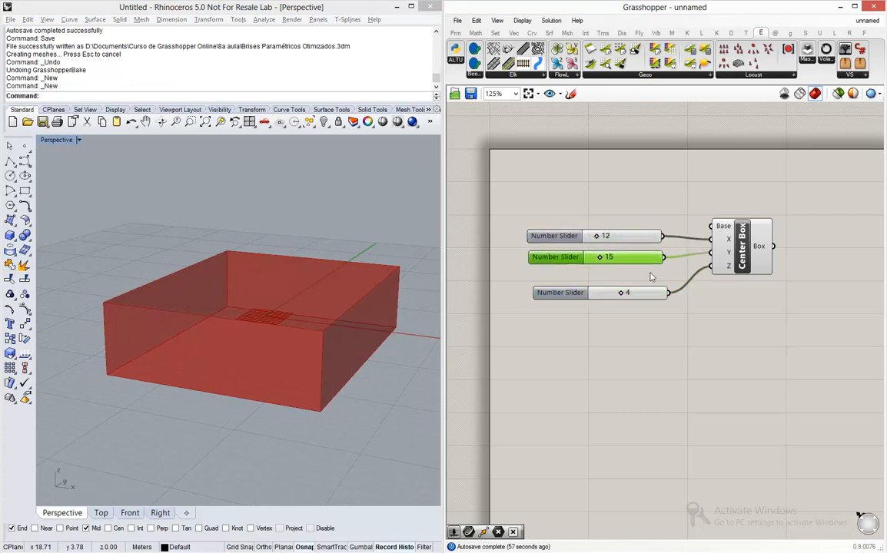
left_click_drag(658, 292, 651, 281)
right_click_drag(362, 352, 307, 321)
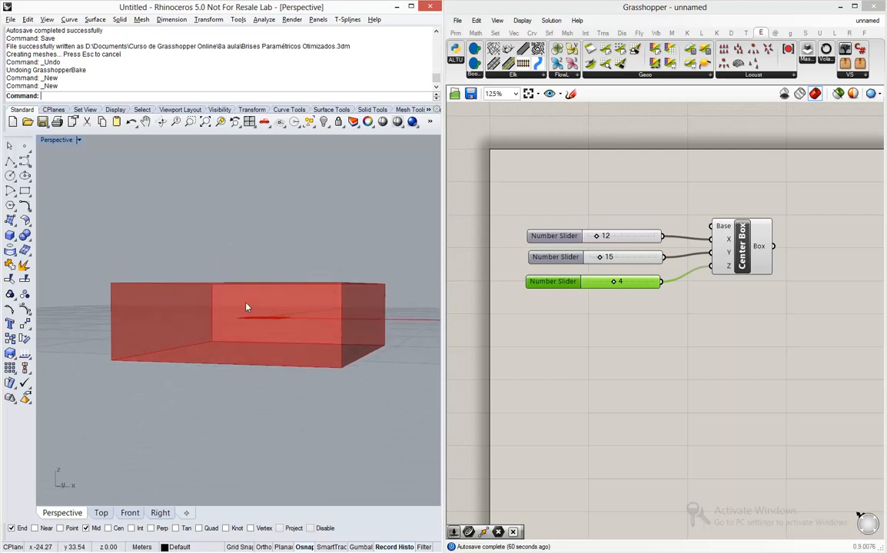
right_click_drag(246, 307, 290, 270)
right_click_drag(306, 332, 336, 364)
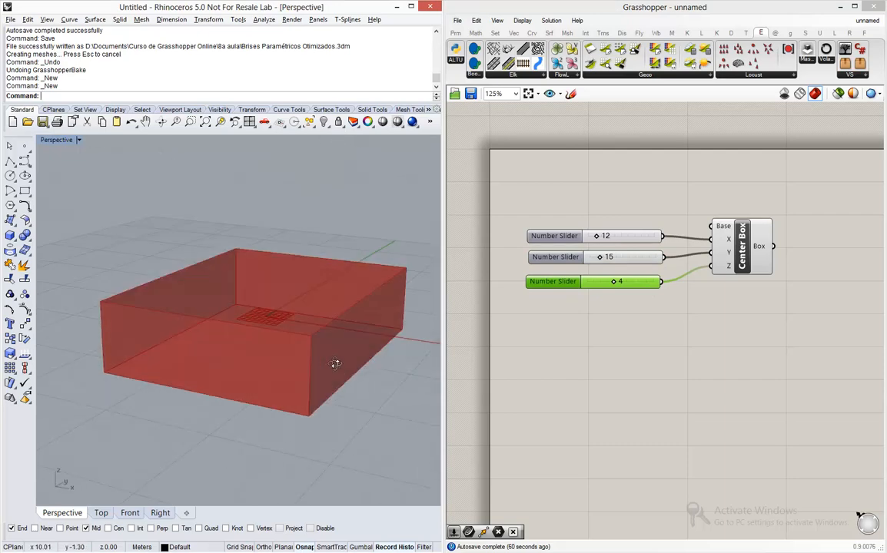
left_click(691, 369)
Step: Add a Deconstruct Brep component and connect the Center Box's Box output to its Brep input
scroll(593, 339, "down", 4)
scroll(696, 313, "up", 5)
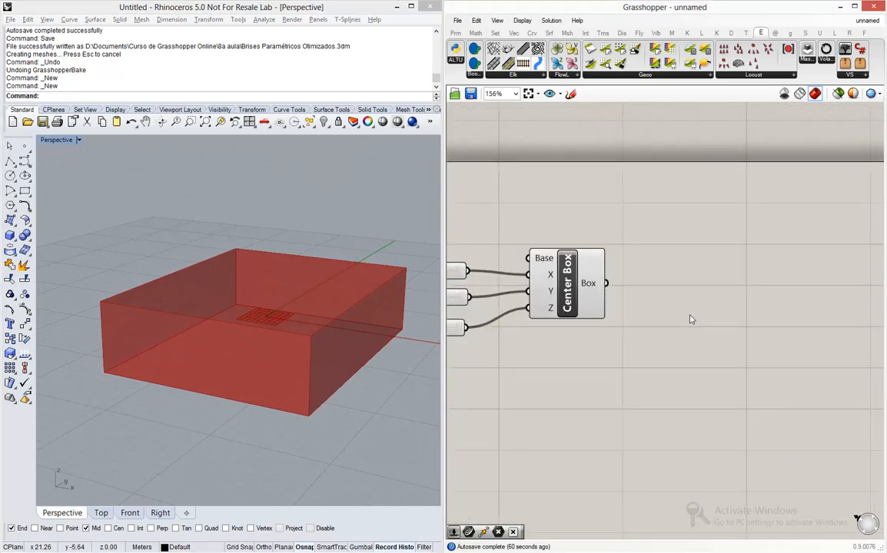
double_click(742, 301)
type("d")
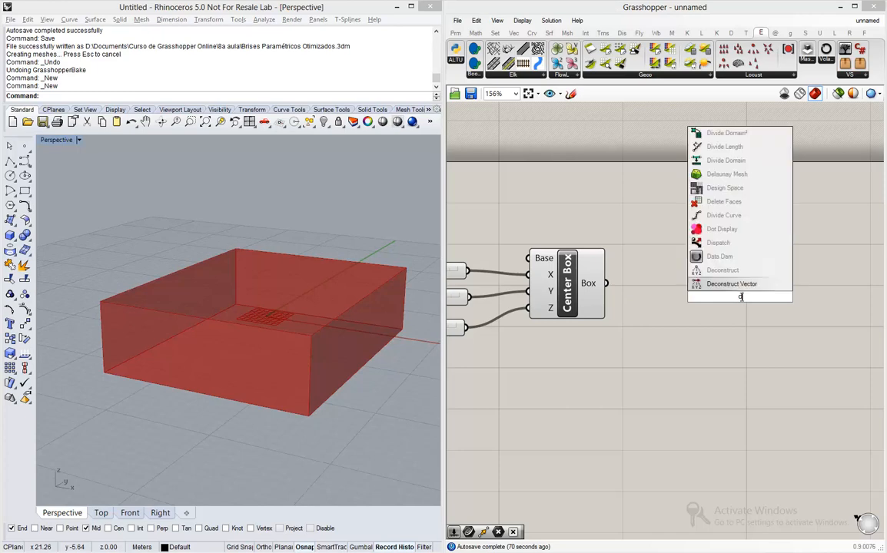
type("econstruc")
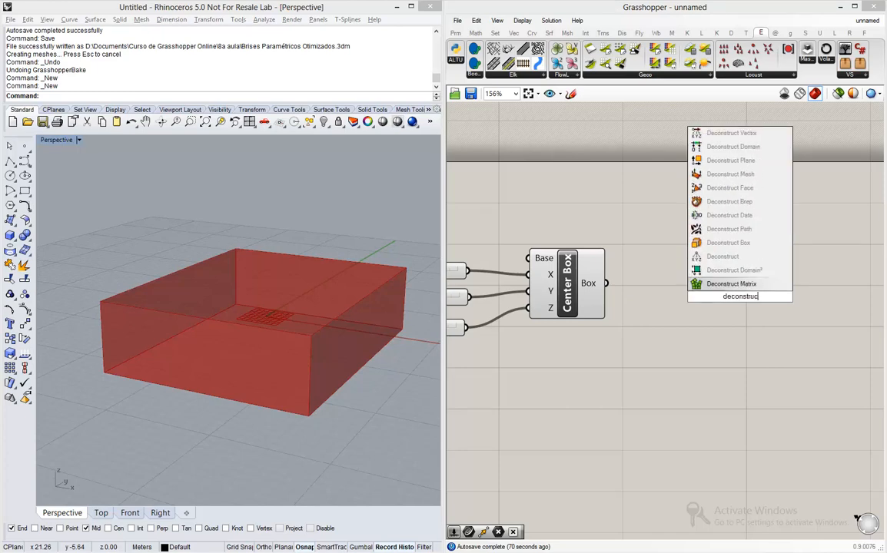
type("t brep")
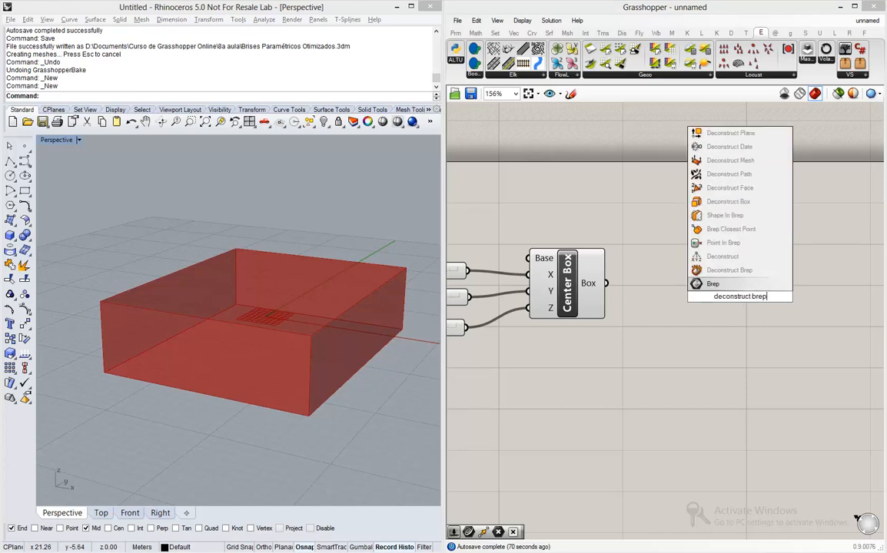
left_click(738, 275)
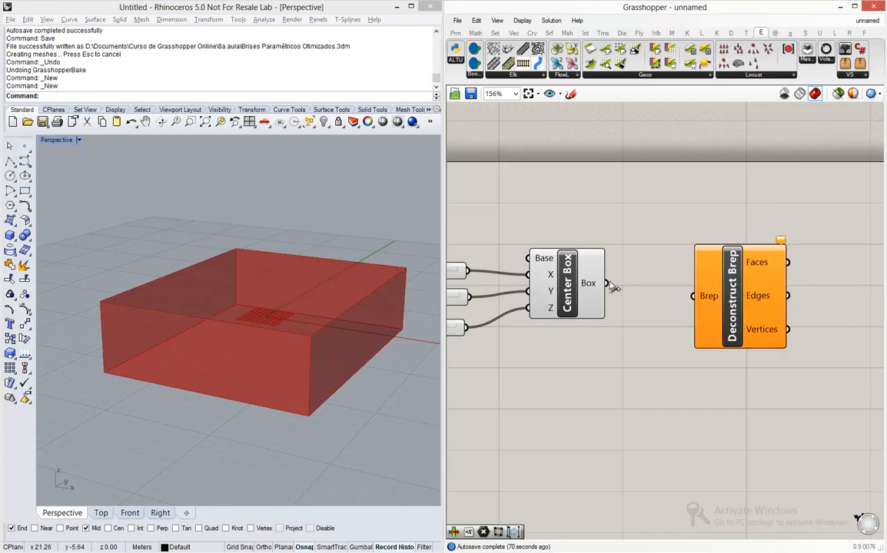
left_click_drag(606, 283, 694, 296)
mouse_move(758, 269)
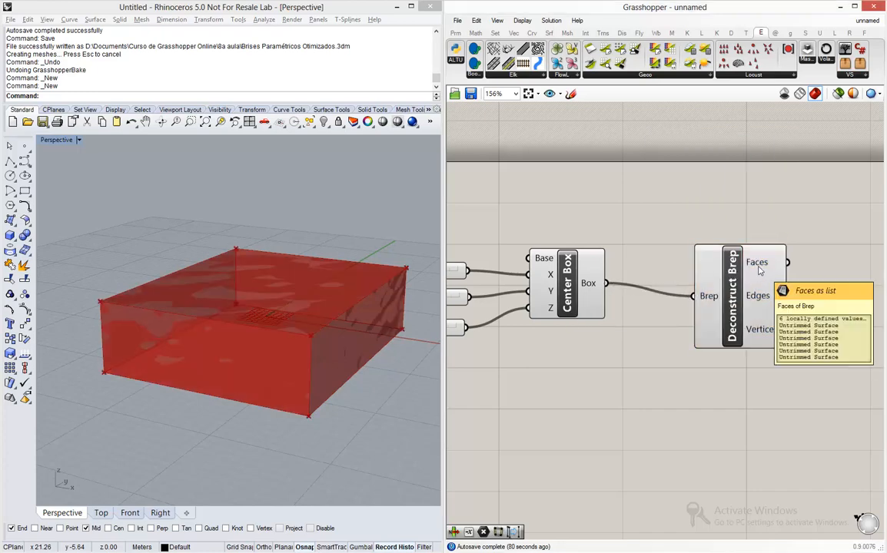
scroll(625, 293, "down", 3)
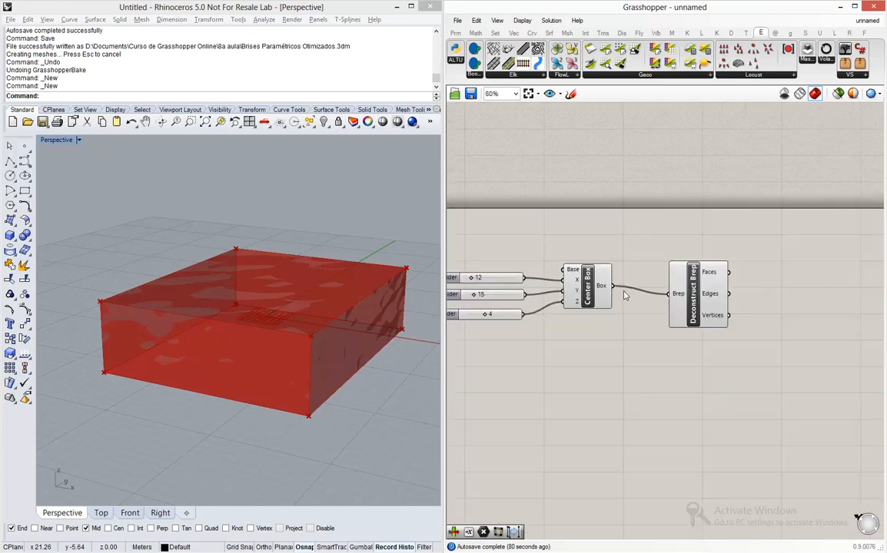
scroll(611, 288, "up", 5)
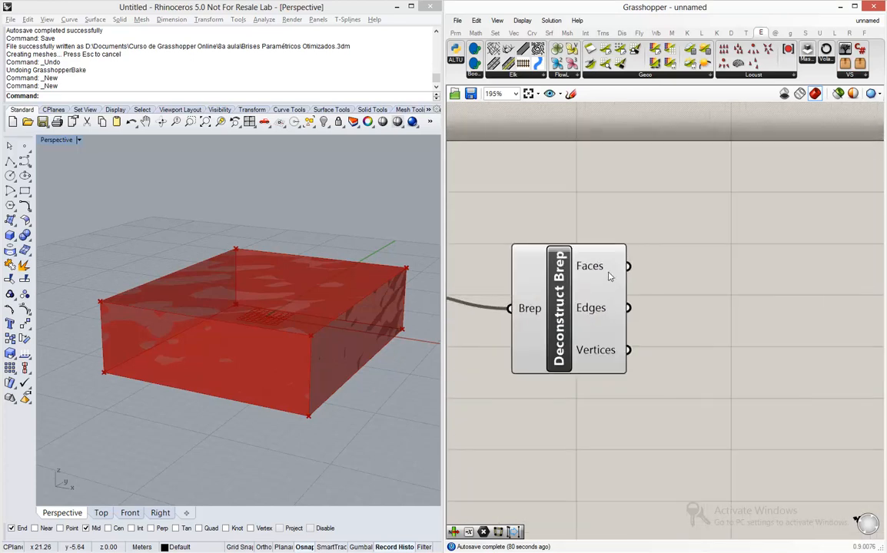
mouse_move(608, 276)
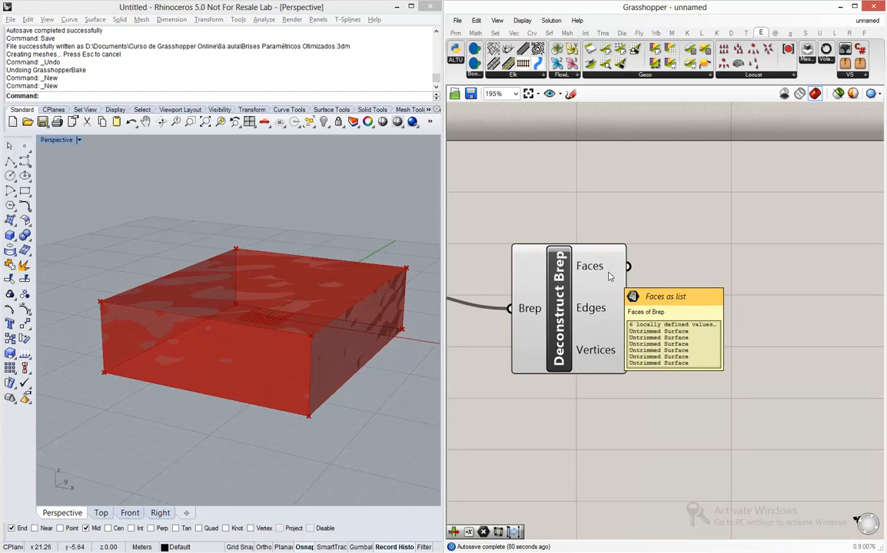
Step: Add a List Item component beside the Deconstruct Brep component
scroll(667, 307, "down", 4)
scroll(659, 332, "up", 3)
double_click(713, 329)
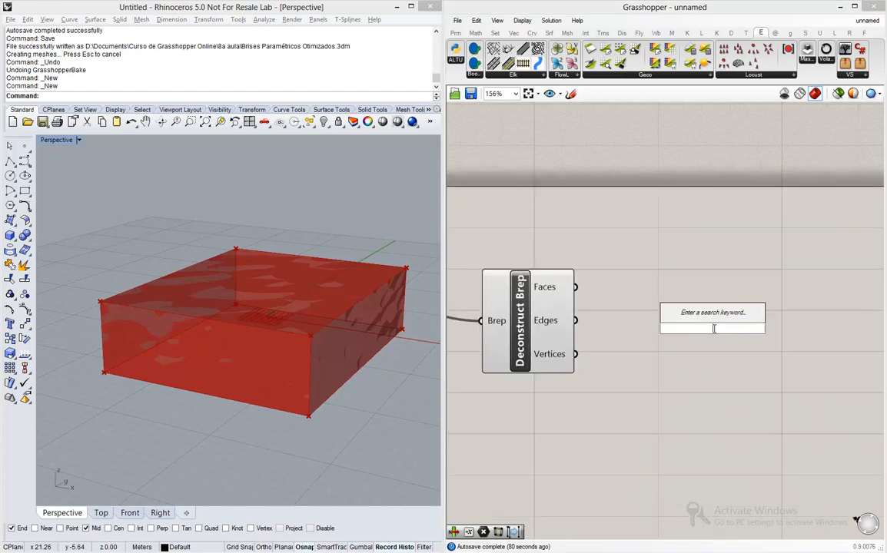
type("list item")
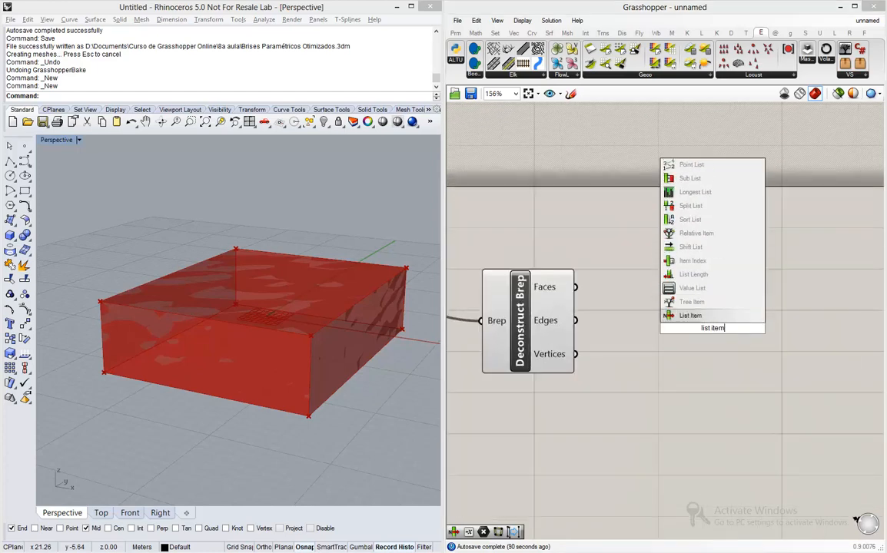
key("Return")
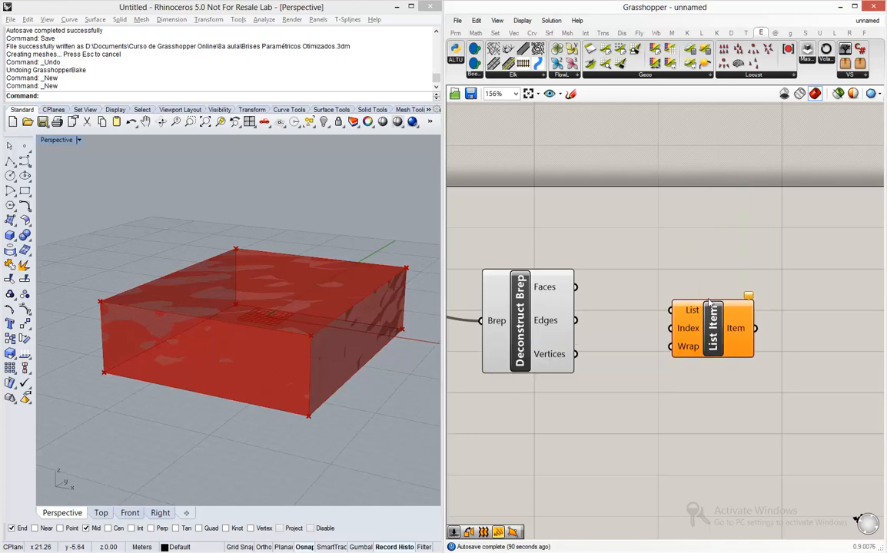
Step: Turn off the preview of the Center Box and Deconstruct Brep components
scroll(694, 343, "down", 5)
scroll(693, 343, "up", 1)
left_click_drag(690, 350, 469, 246)
middle_click(547, 261)
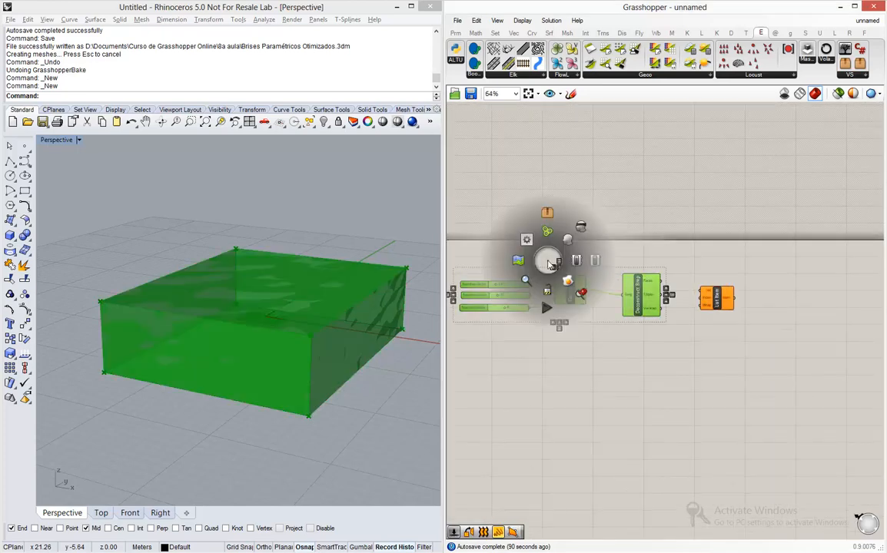
left_click(580, 230)
scroll(702, 273, "up", 3)
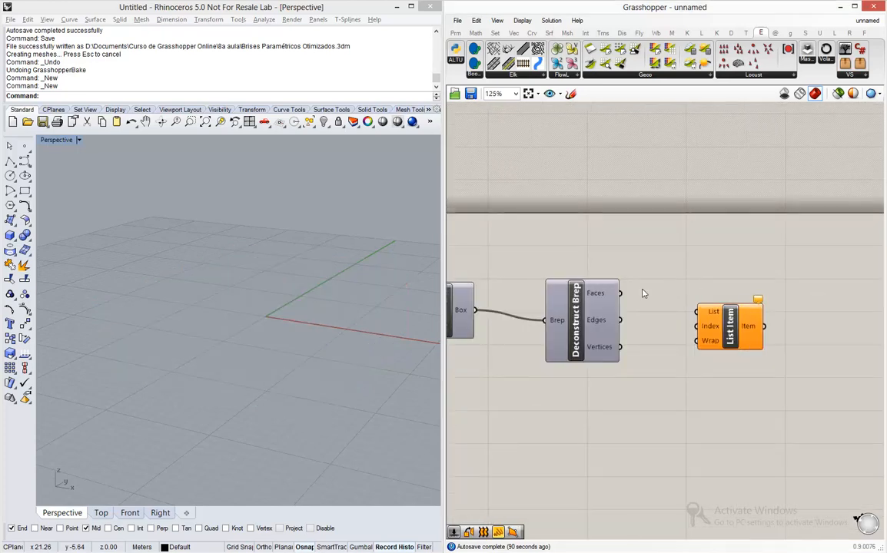
Step: Connect Deconstruct Brep's Faces output to List Item's List input and check which face is extracted
left_click_drag(621, 294, 696, 312)
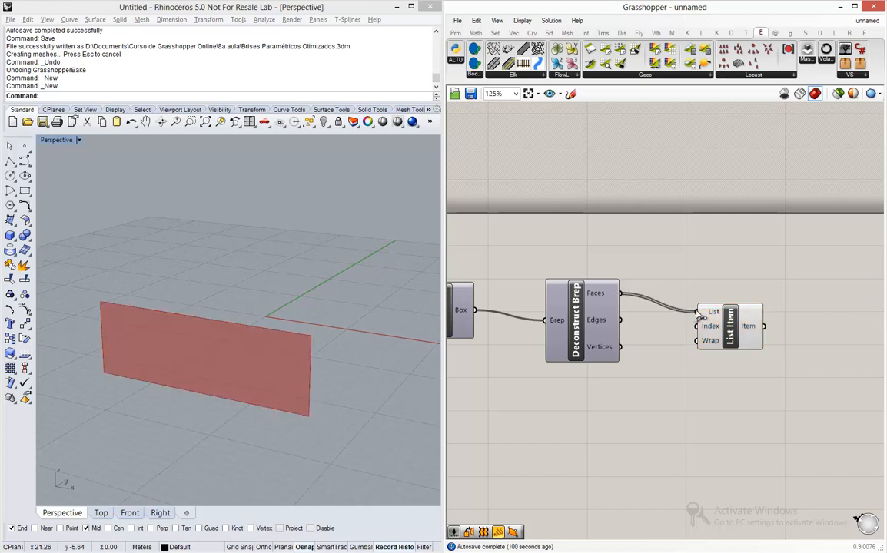
scroll(766, 339, "up", 3)
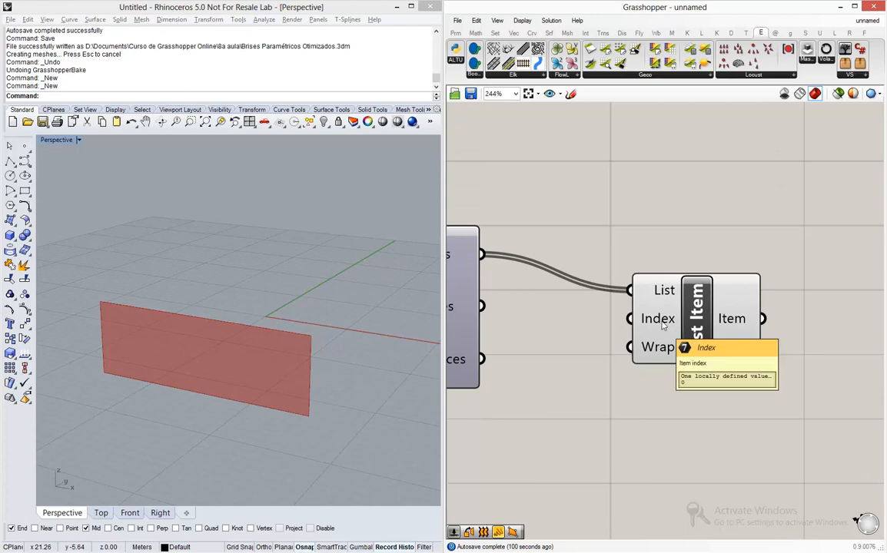
left_click(663, 326)
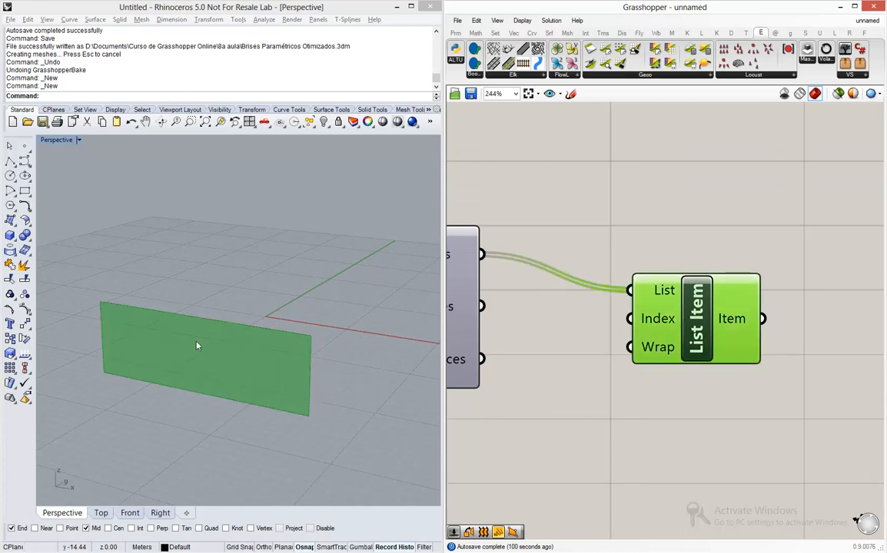
left_click(521, 347)
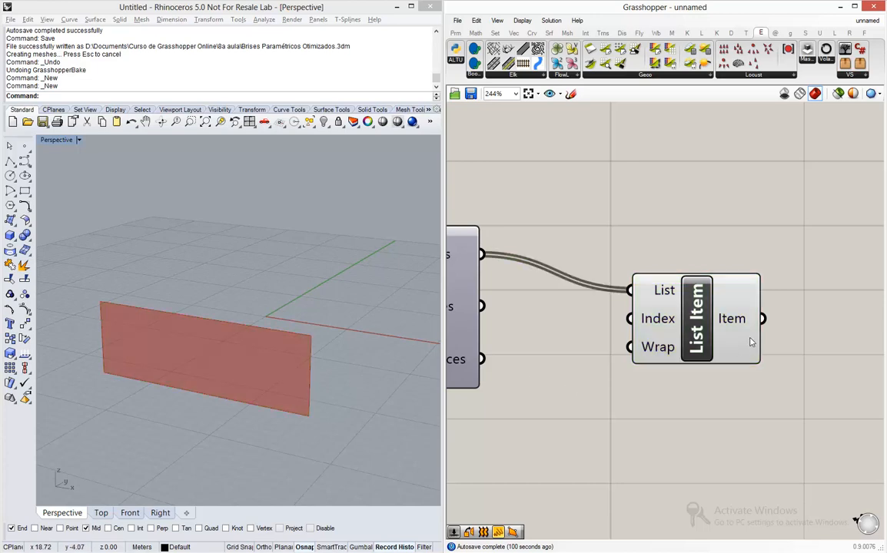
Step: Add three extra outputs, +1, +2 and +3, to the List Item component
scroll(751, 342, "up", 3)
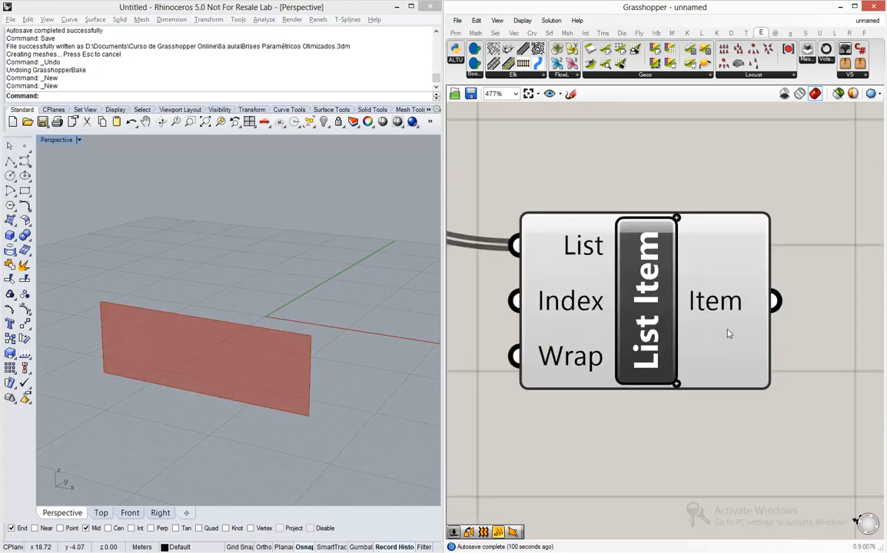
left_click(676, 384)
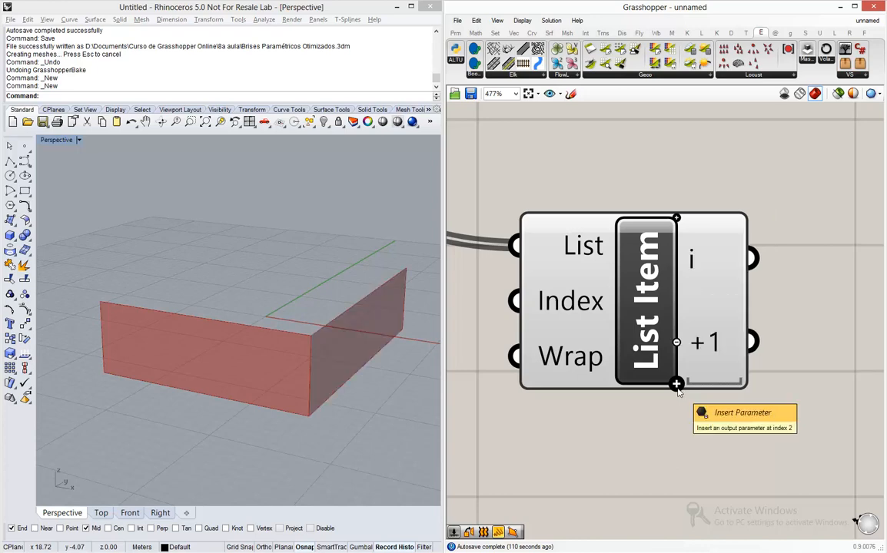
left_click(676, 384)
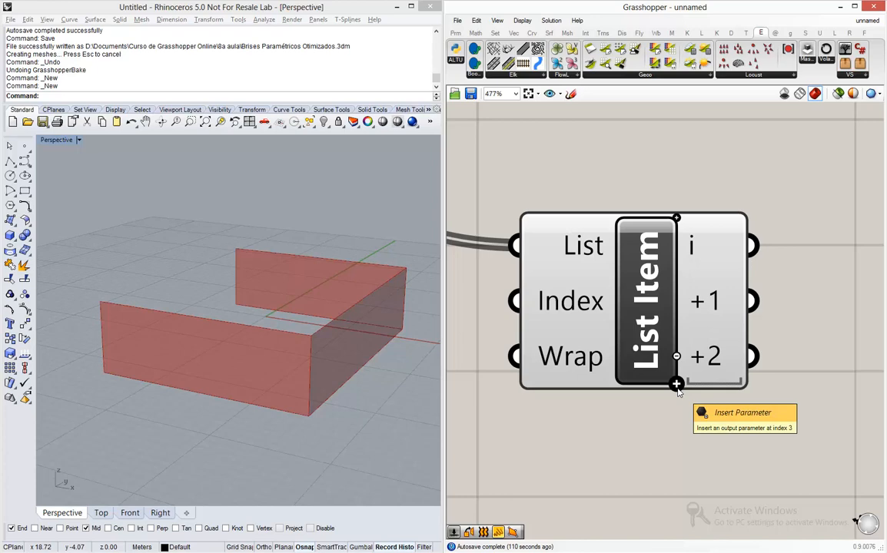
left_click(676, 384)
scroll(676, 384, "down", 5)
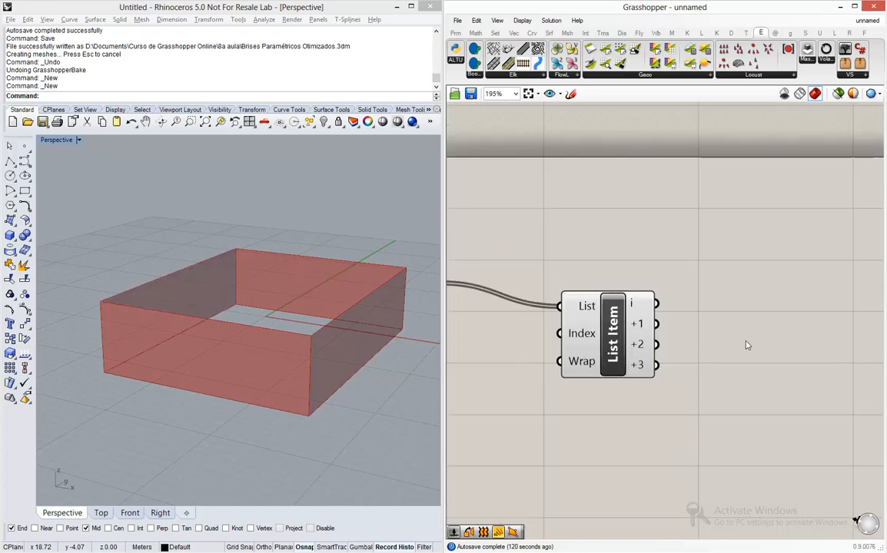
Step: Add a Surface parameter and connect List Item's i, +1, +2 and +3 outputs to it together
double_click(770, 329)
type("surface")
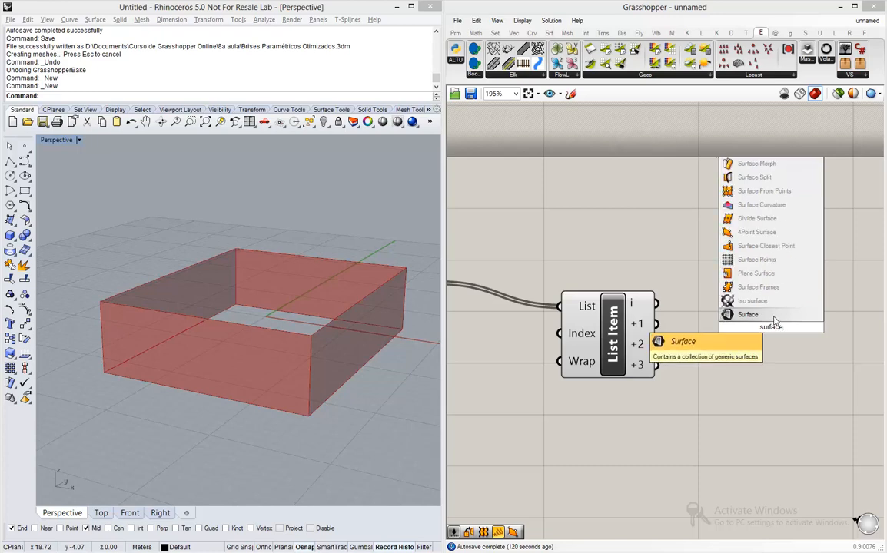
key("Return")
left_click_drag(656, 303, 742, 327)
left_click_drag(655, 324, 742, 327)
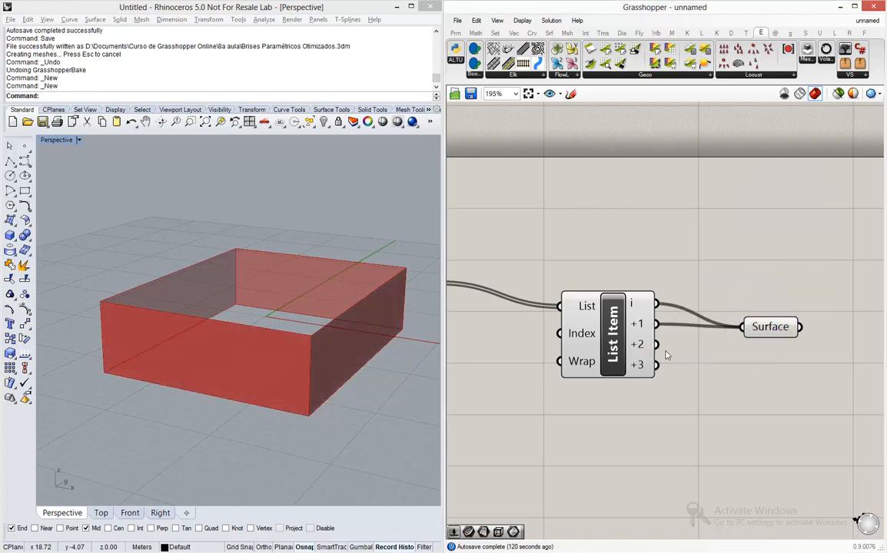
left_click_drag(655, 344, 742, 327)
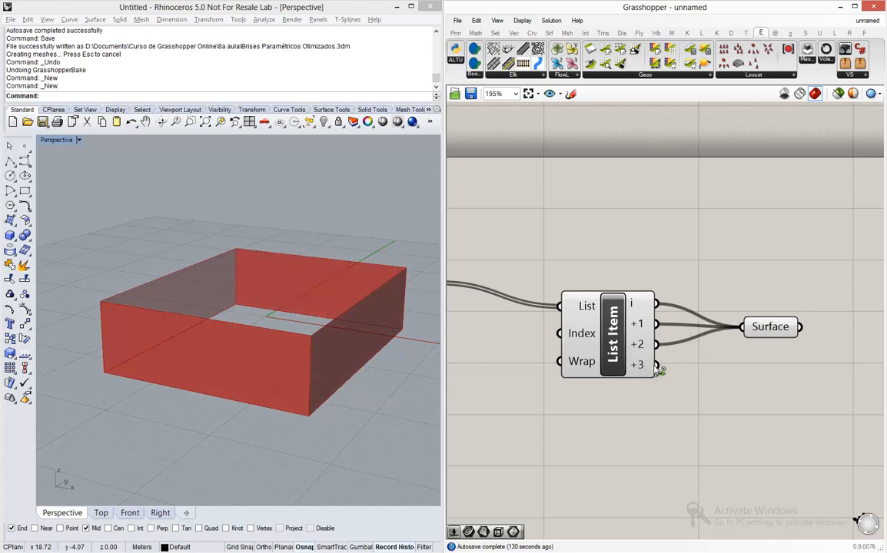
left_click_drag(656, 365, 749, 331, "shift")
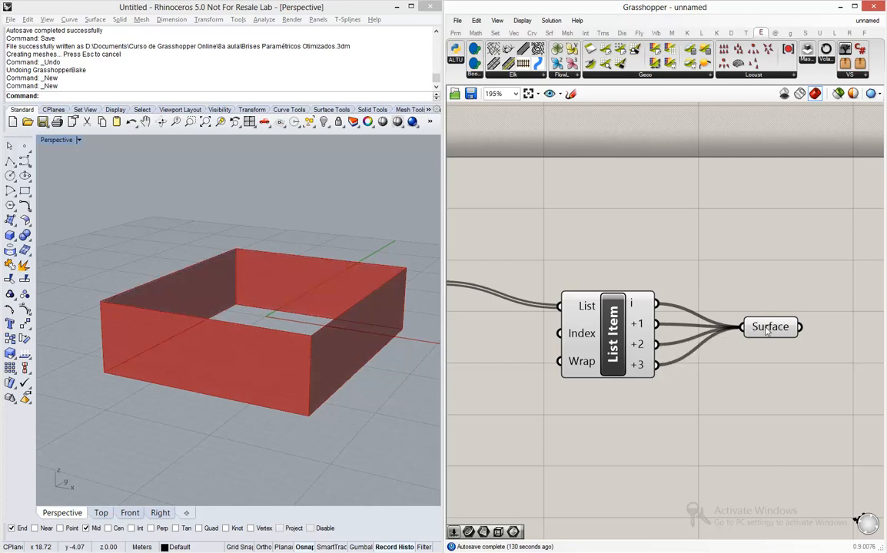
Step: Rename the Surface parameter to "Surface - PAREDES" and move it farther away from the List Item component
left_click(766, 329)
left_click(728, 310)
left_click_drag(783, 334, 804, 320)
scroll(584, 324, "down", 3)
scroll(685, 329, "up", 3)
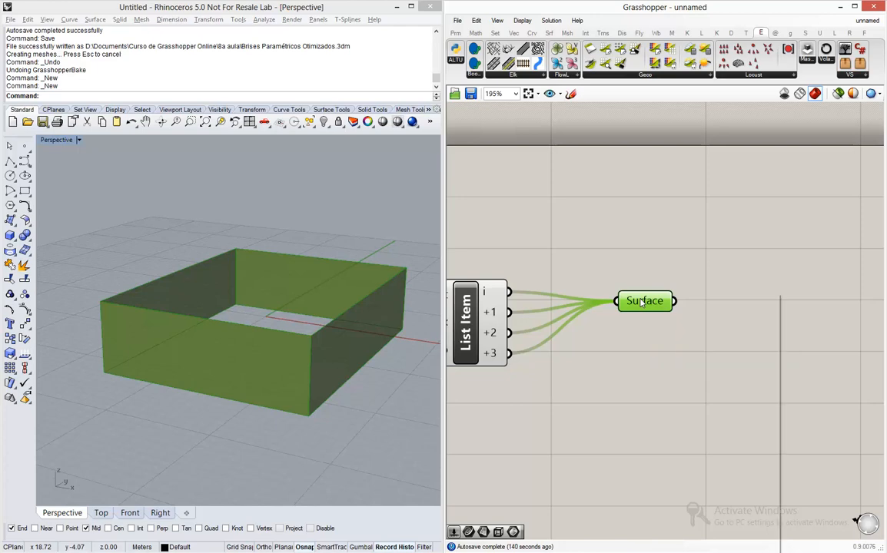
right_click(642, 301)
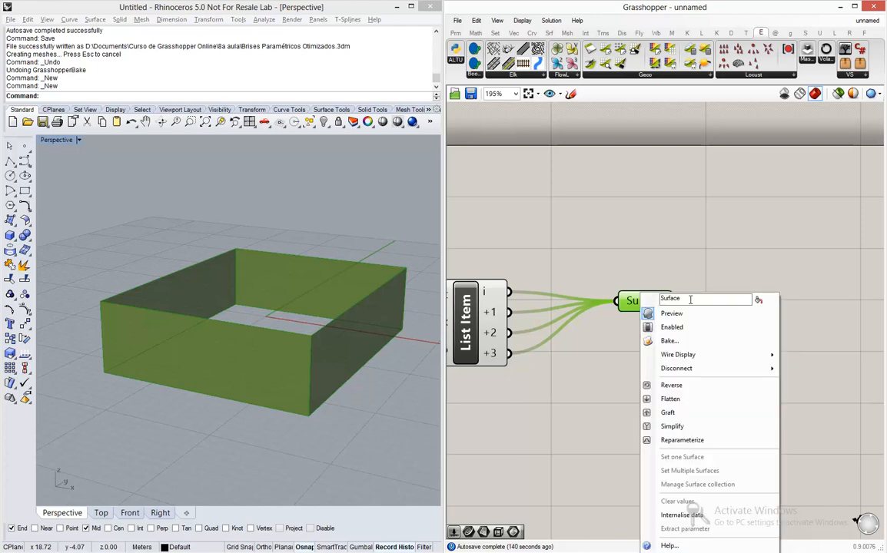
type("- PAREDES")
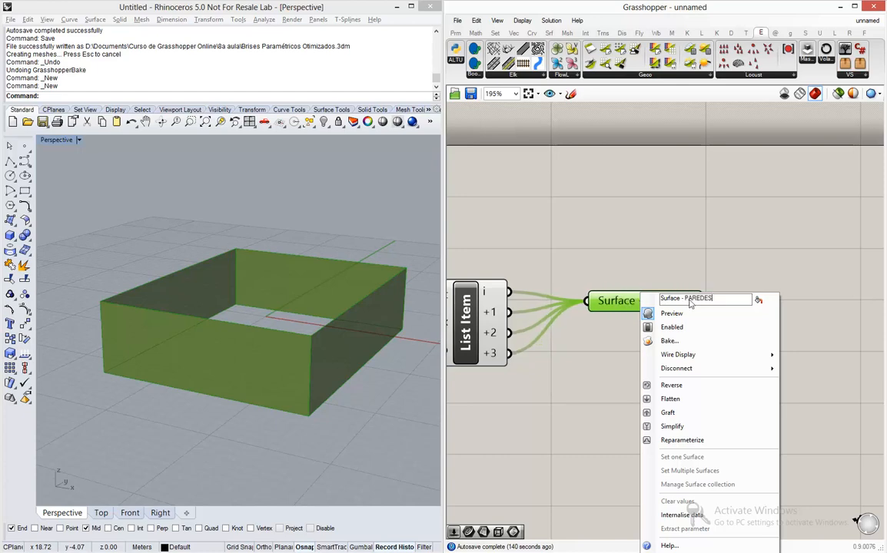
key("Return")
left_click_drag(657, 300, 776, 294)
left_click(733, 255)
scroll(698, 292, "down", 3)
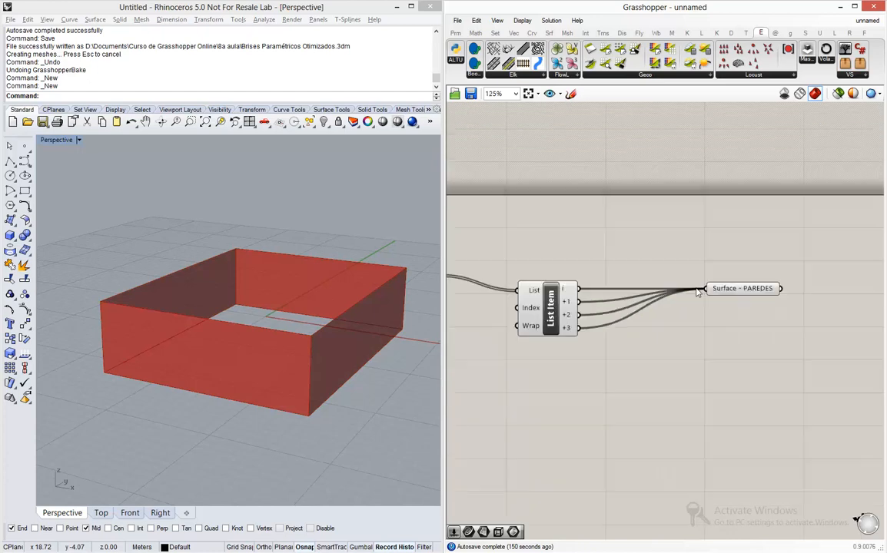
Step: Add a +4 output to the List Item component
scroll(590, 335, "up", 12)
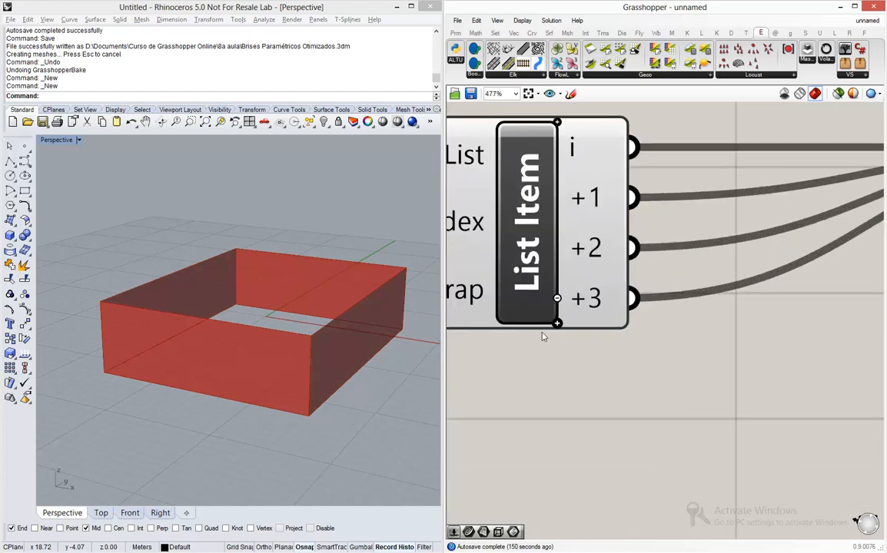
left_click(564, 319)
right_click_drag(427, 307, 356, 246)
scroll(753, 369, "down", 10)
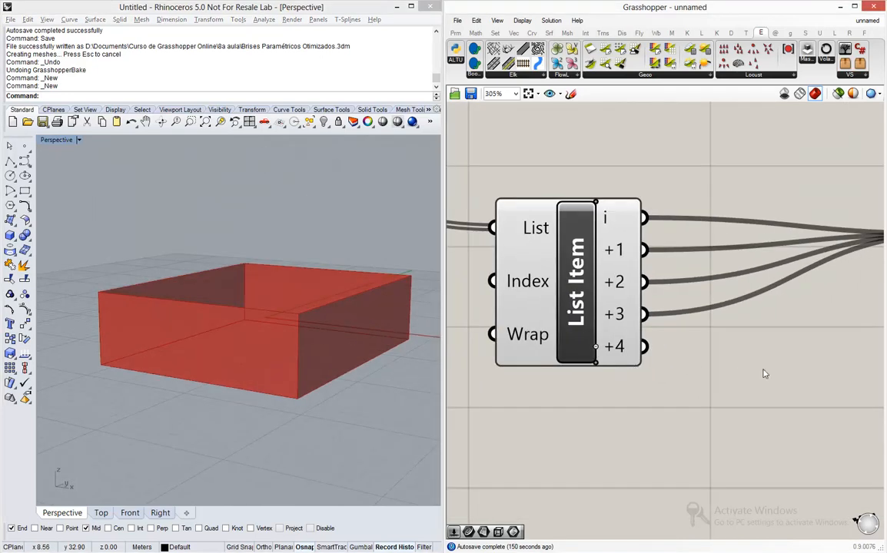
Step: Add a Surface parameter below Surface - PAREDES and connect List Item's +4 output to it
scroll(730, 364, "up", 3)
double_click(833, 383)
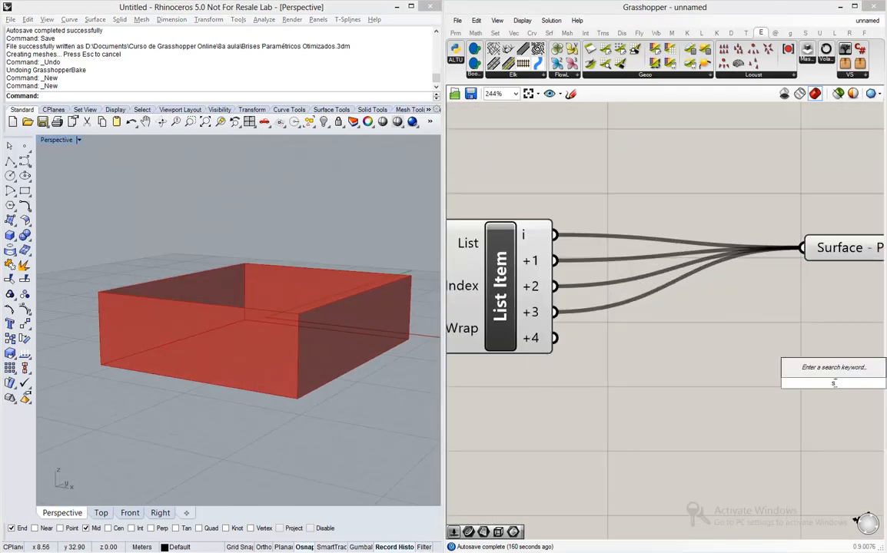
type("surface")
key("Return")
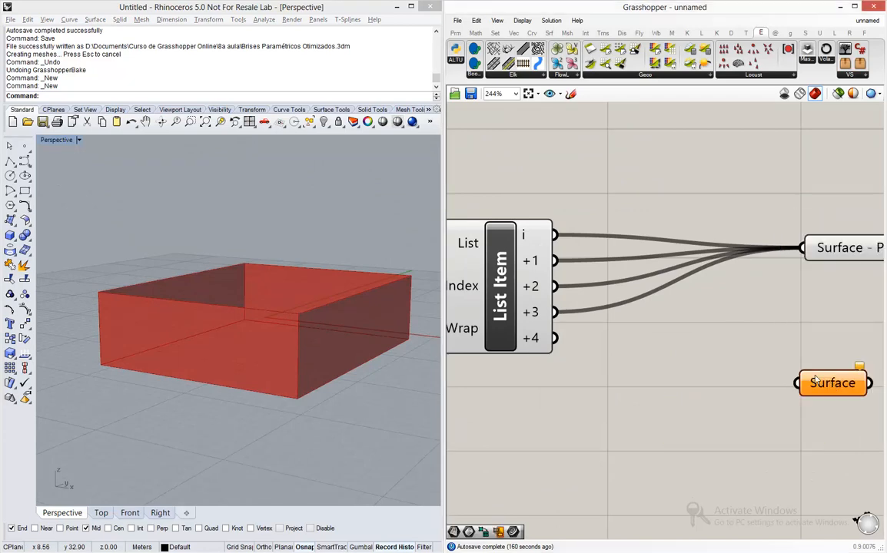
left_click_drag(554, 338, 793, 385)
Step: Rename the Surface parameter fed by List Item's +4 output to "Surface - PISO"
right_click(830, 382)
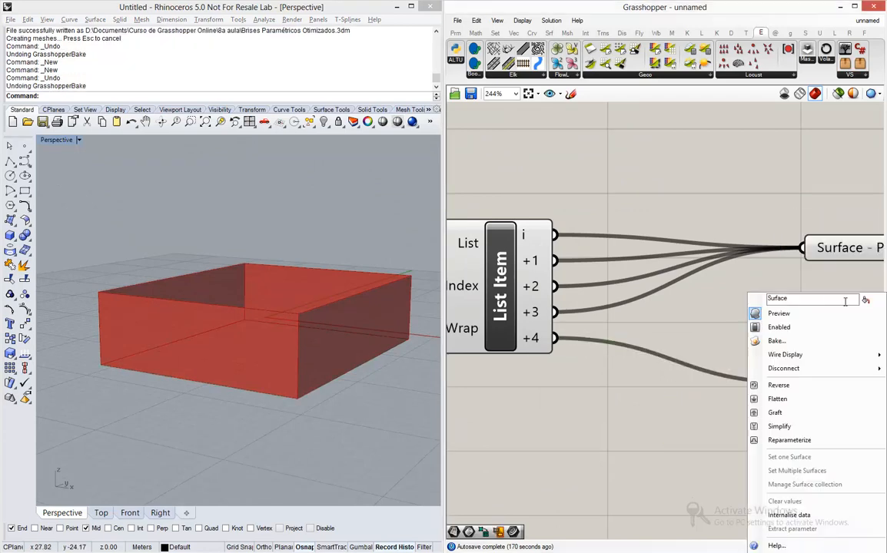
type("-")
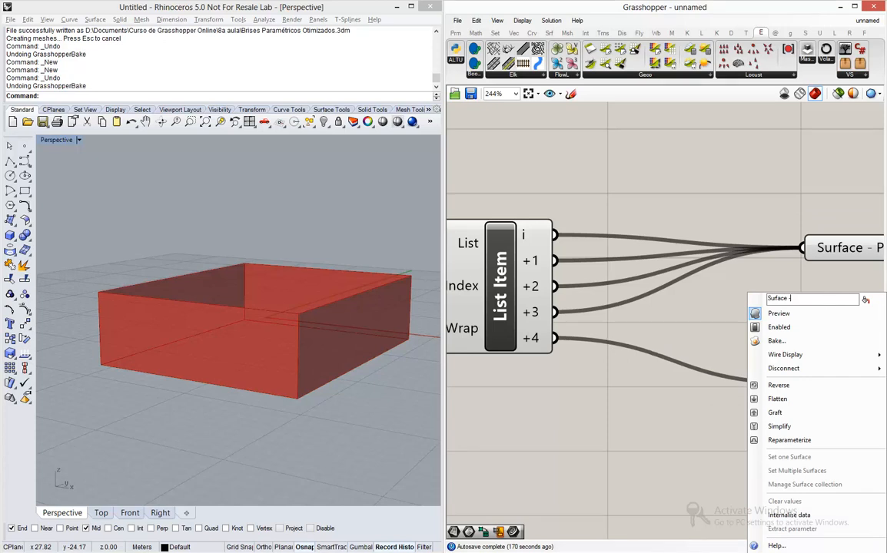
type(" P")
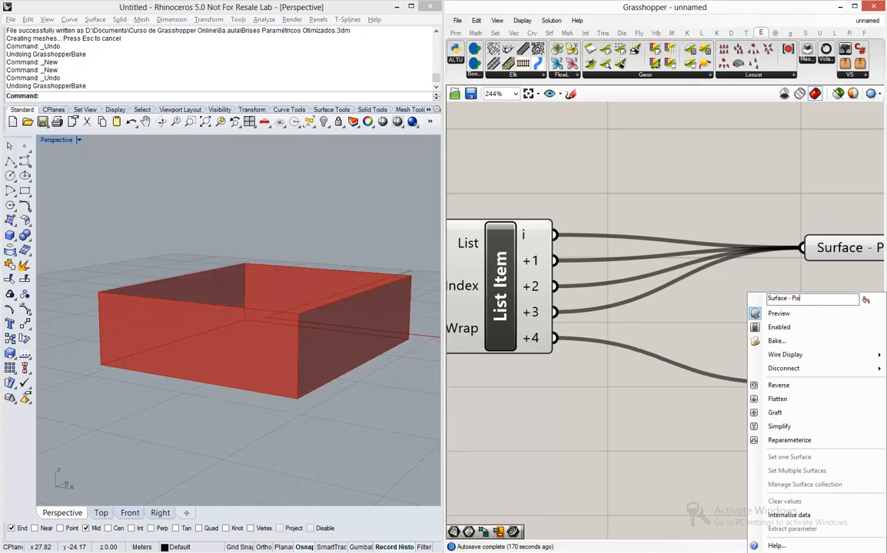
type("ISO")
key("Return")
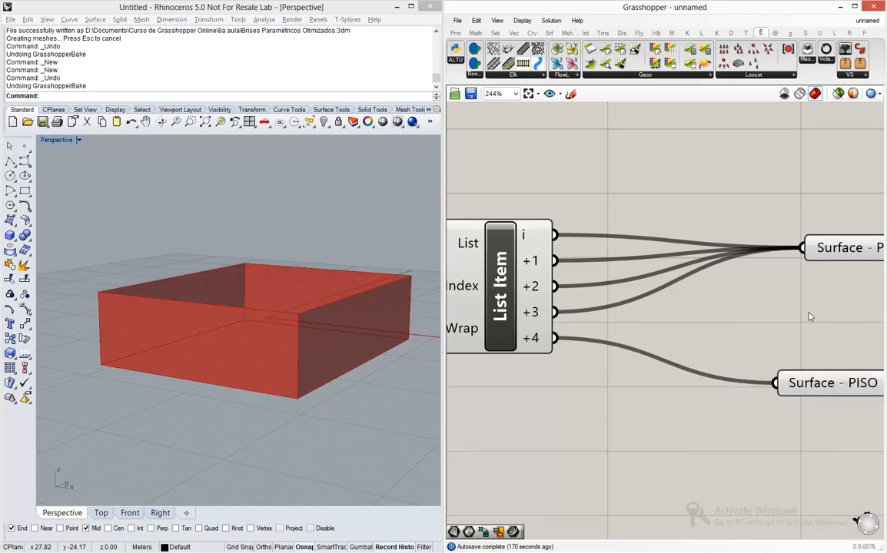
Step: Add a +5 output to the List Item component
scroll(518, 361, "up", 4)
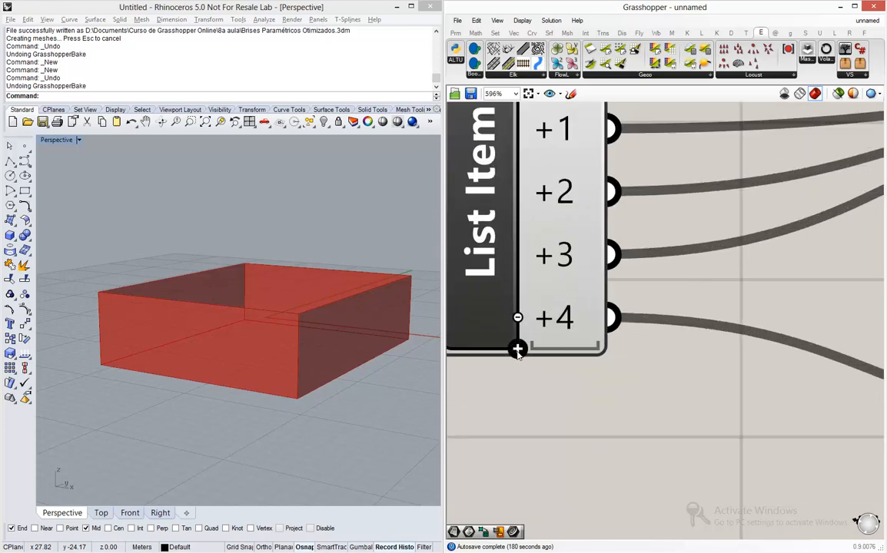
left_click(516, 348)
scroll(517, 348, "down", 4)
Step: Duplicate the Surface - PISO parameter below the original and connect List Item's +5 output to the copy
scroll(553, 297, "down", 3)
left_click_drag(729, 325, 734, 346)
key("ctrl+c")
key("ctrl+v")
left_click_drag(567, 306, 695, 342)
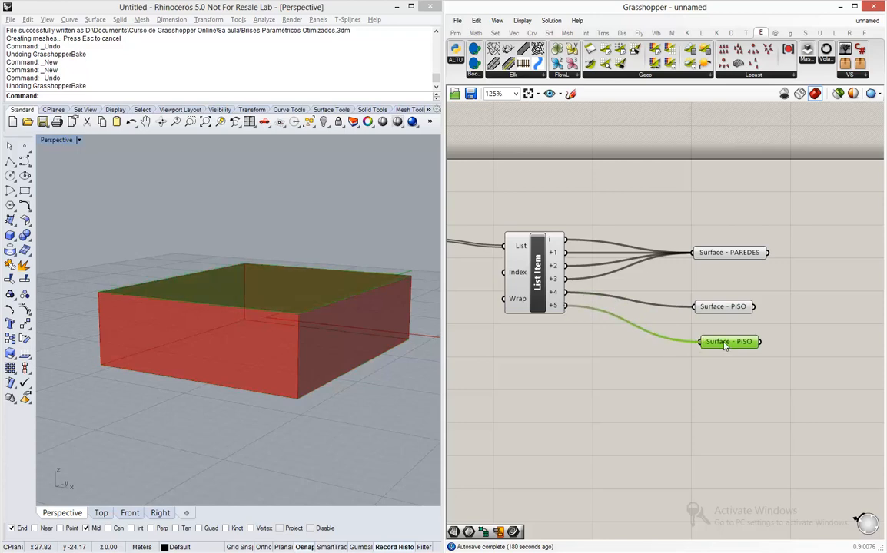
Step: Rename the copied Surface parameter to "Surface - TETO"
right_click(721, 346)
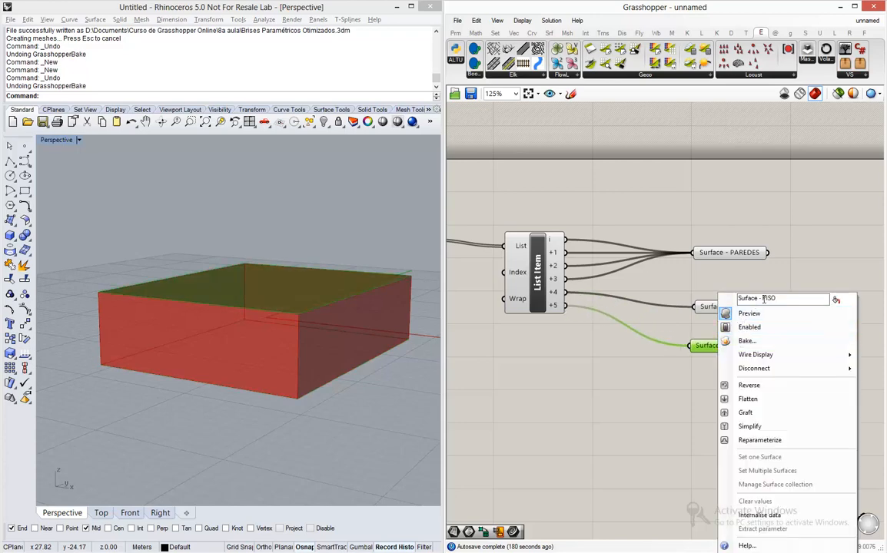
left_click_drag(764, 299, 800, 299)
type("TETO")
key("Return")
left_click(788, 314)
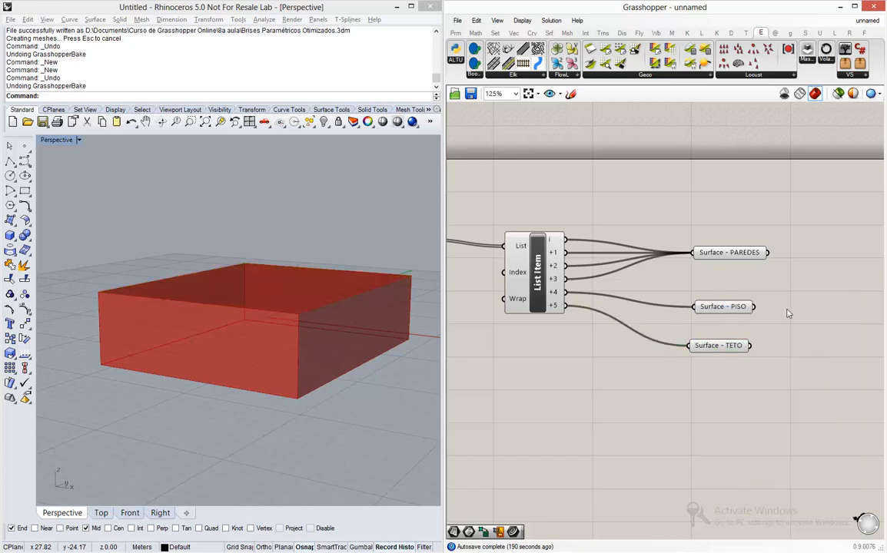
Step: Add a Scale component, connect Surface - PAREDES to its Geometry input and align it with that parameter
scroll(619, 307, "down", 5)
scroll(615, 300, "up", 4)
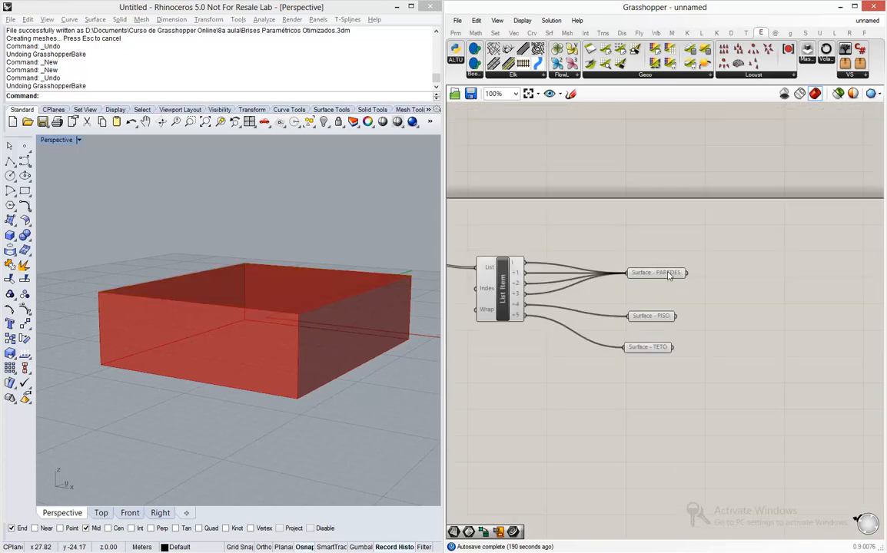
left_click(666, 252)
scroll(584, 307, "down", 3)
scroll(657, 283, "up", 5)
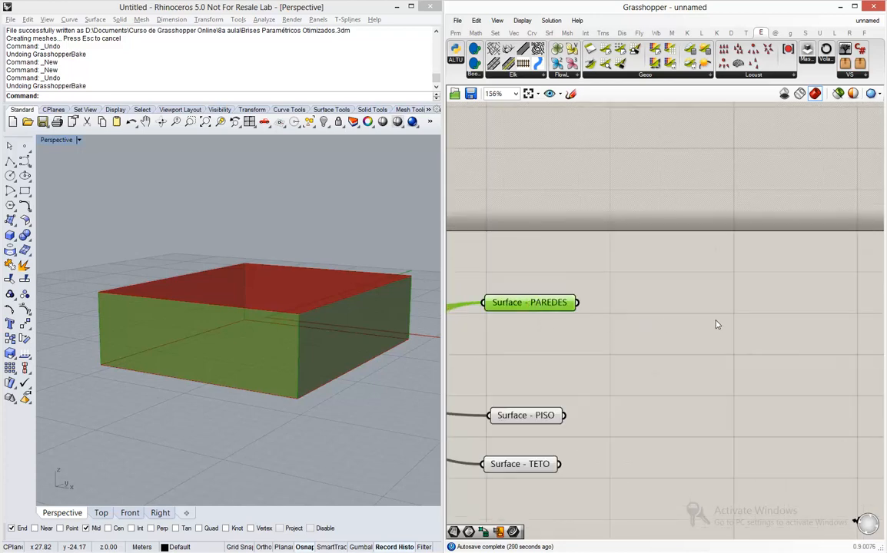
double_click(750, 310)
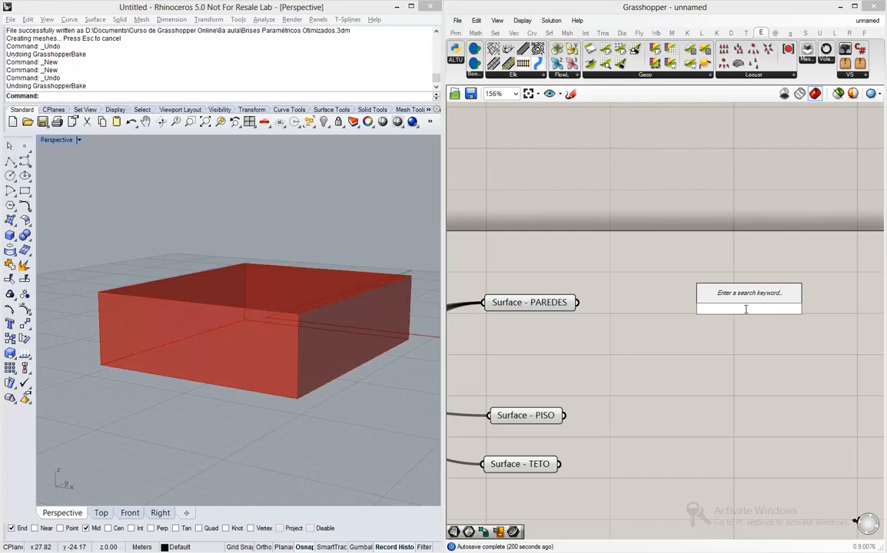
type("scale")
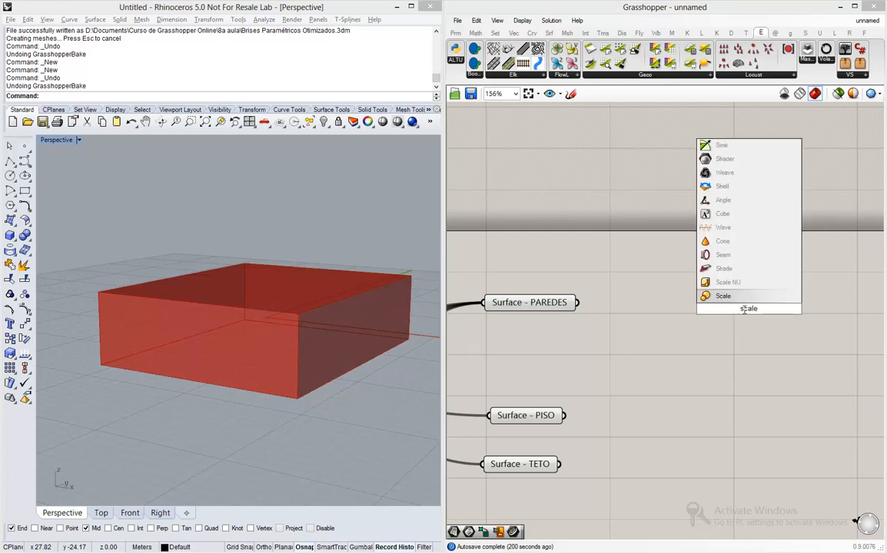
key("Return")
left_click_drag(562, 304, 689, 293)
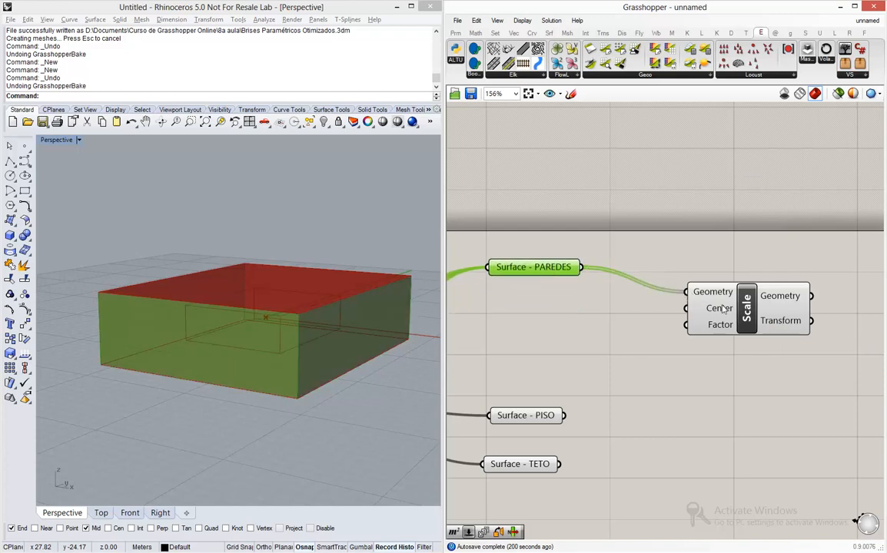
left_click_drag(753, 315, 810, 292)
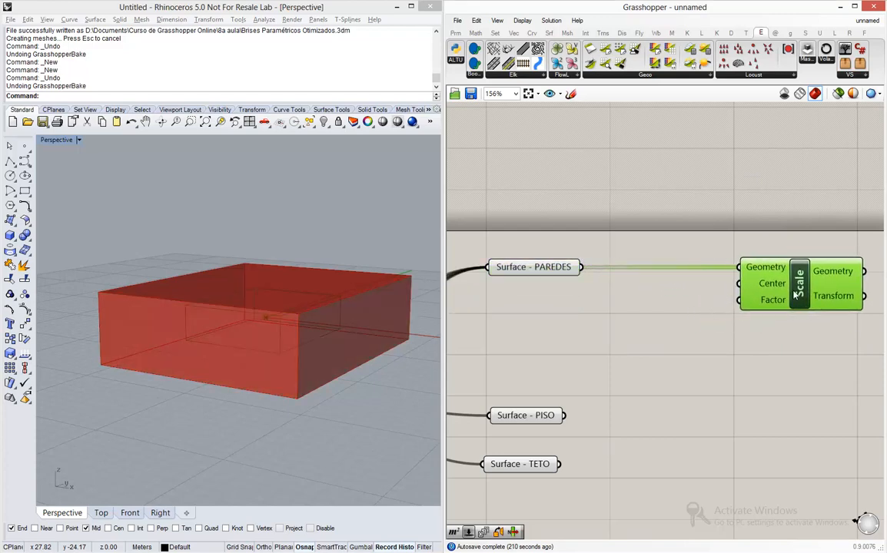
Step: Add an Area component fed by Surface - PAREDES and connect its Centroid output to Scale's Center input
double_click(647, 292)
type("area")
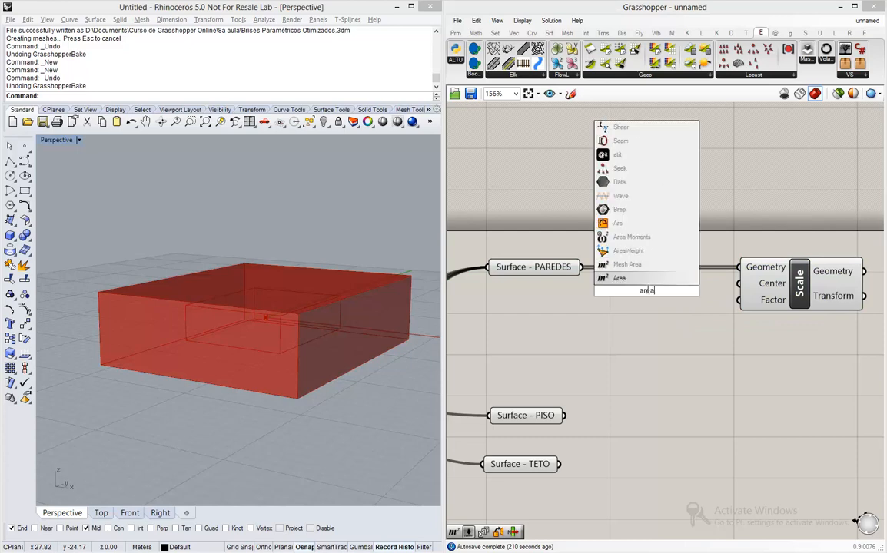
left_click(599, 278)
left_click_drag(558, 270, 584, 284)
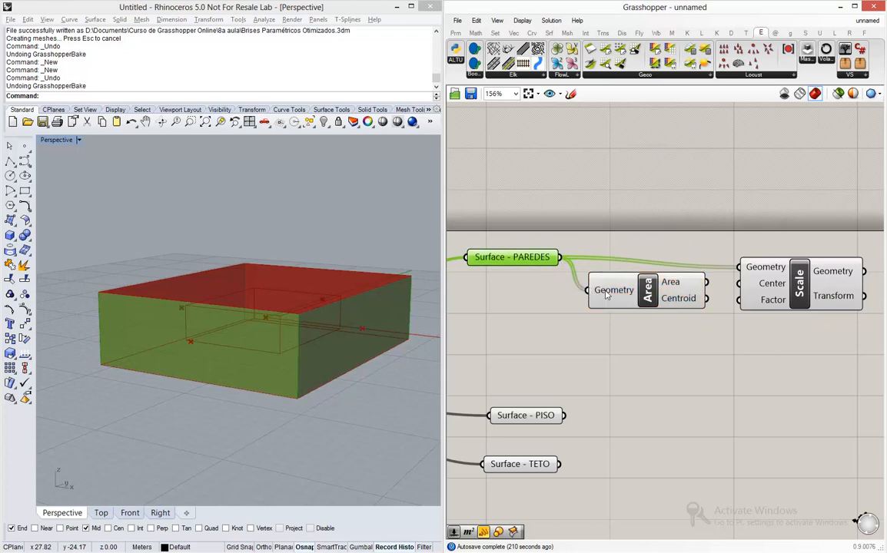
left_click_drag(637, 295, 632, 301)
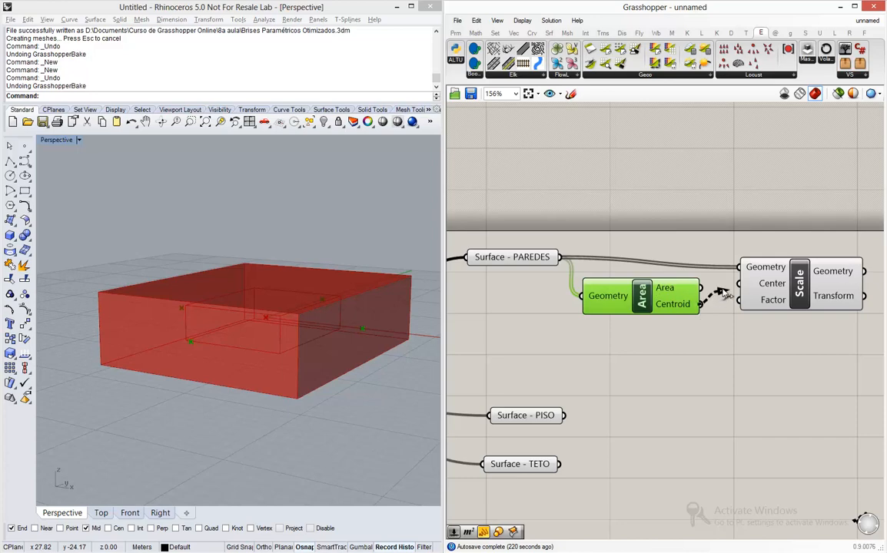
left_click_drag(700, 304, 757, 293)
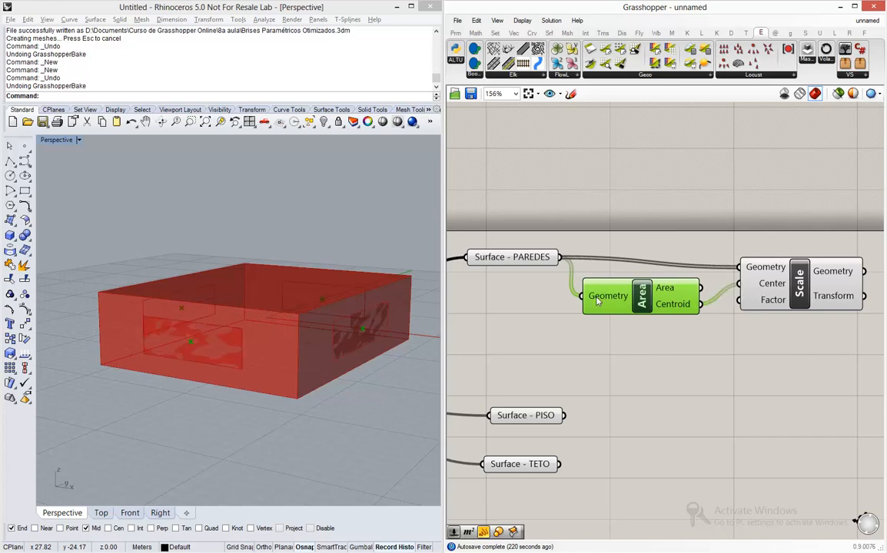
Step: Move the Scale component farther from Surface - PAREDES and reposition the Area component between them
scroll(596, 303, "down", 3)
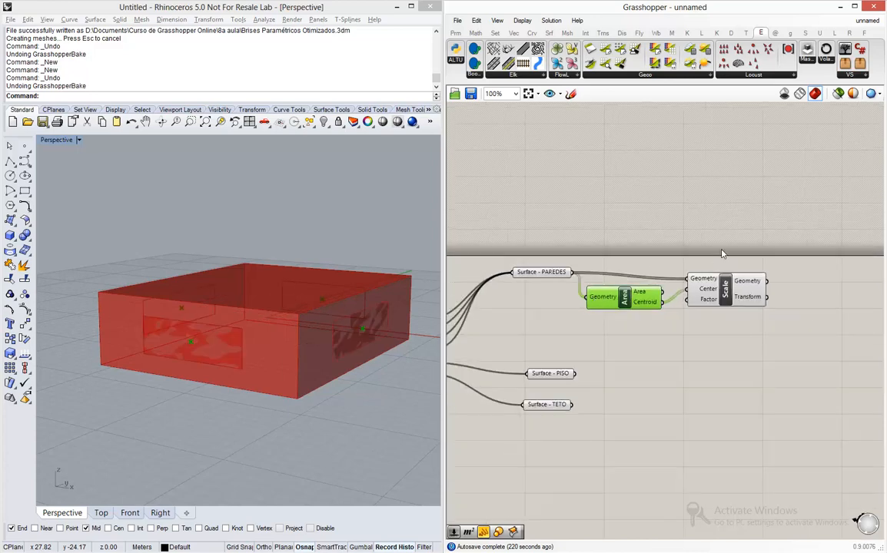
left_click_drag(731, 301, 780, 295)
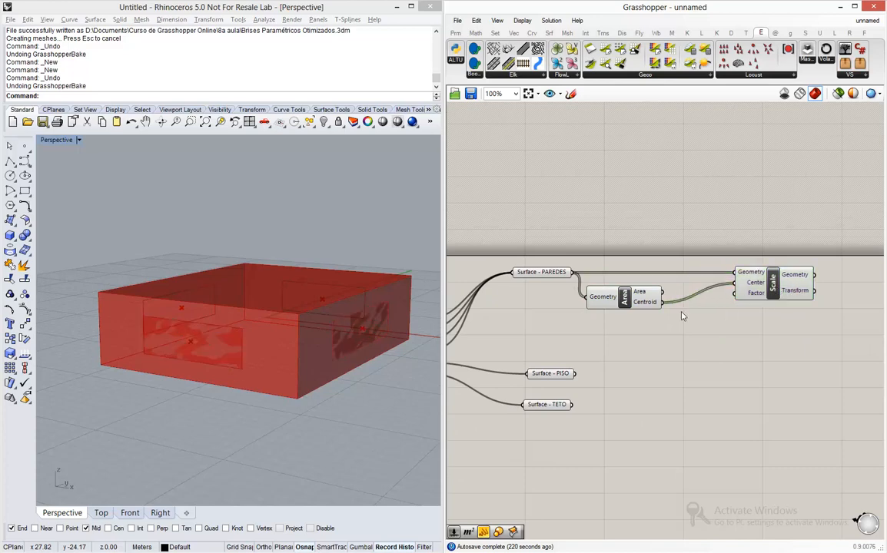
left_click(625, 300)
left_click_drag(626, 300, 636, 297)
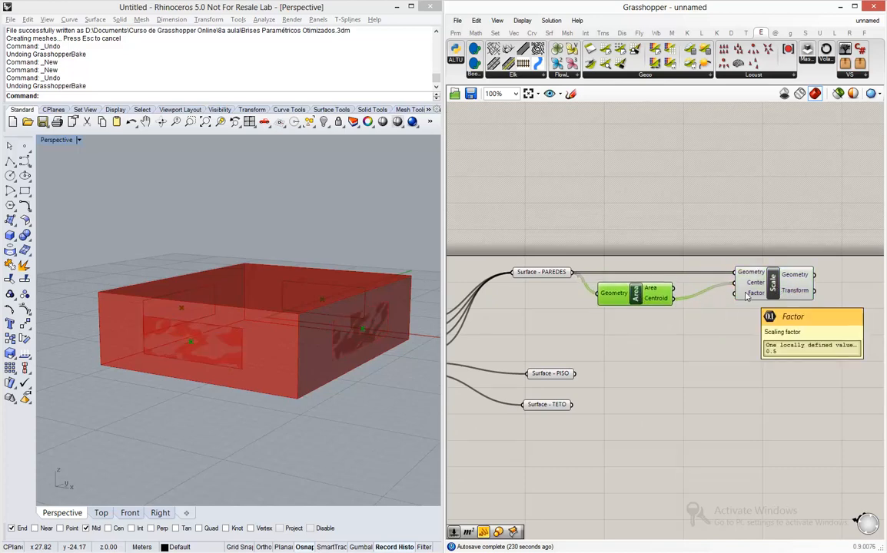
Step: Place a Gene Pool on the canvas below the Area component
scroll(727, 311, "up", 2)
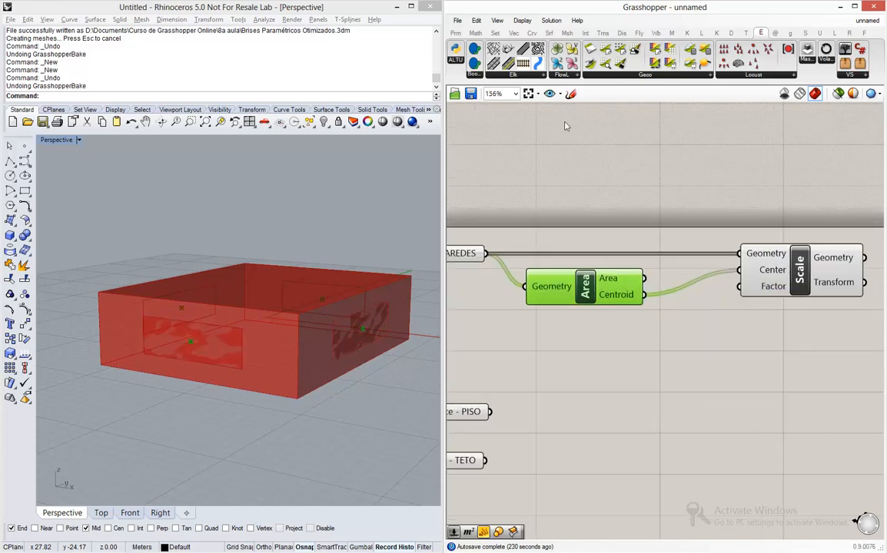
left_click(458, 21)
left_click(458, 22)
left_click(457, 33)
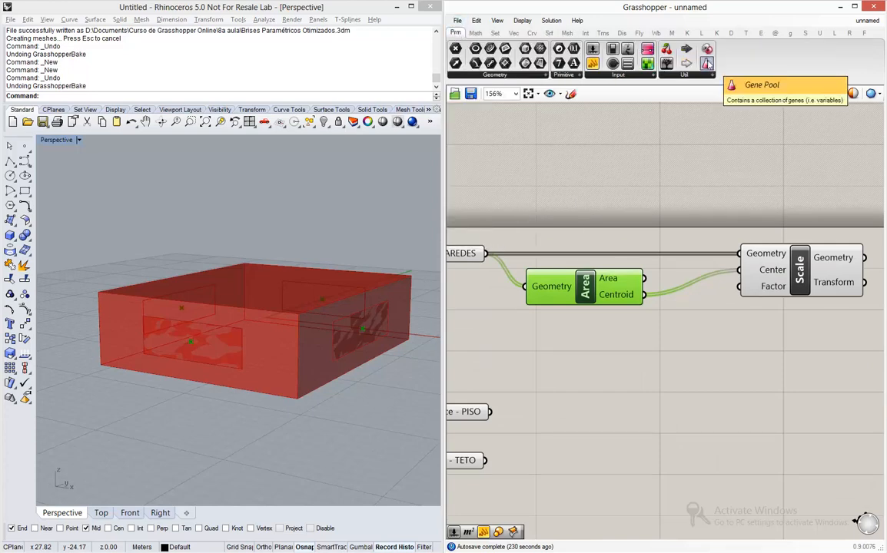
left_click_drag(706, 63, 658, 355)
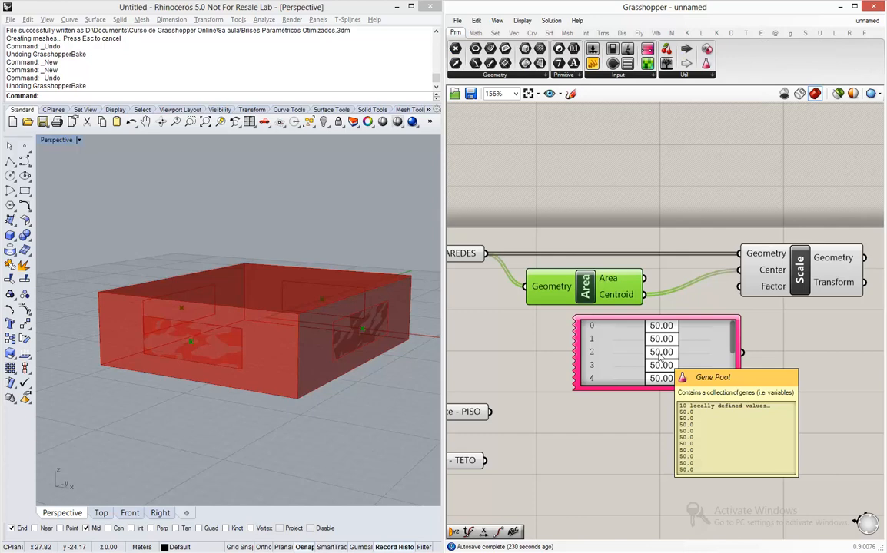
Step: Open the Gene Pool's settings and set the gene count to 4
right_click(701, 359)
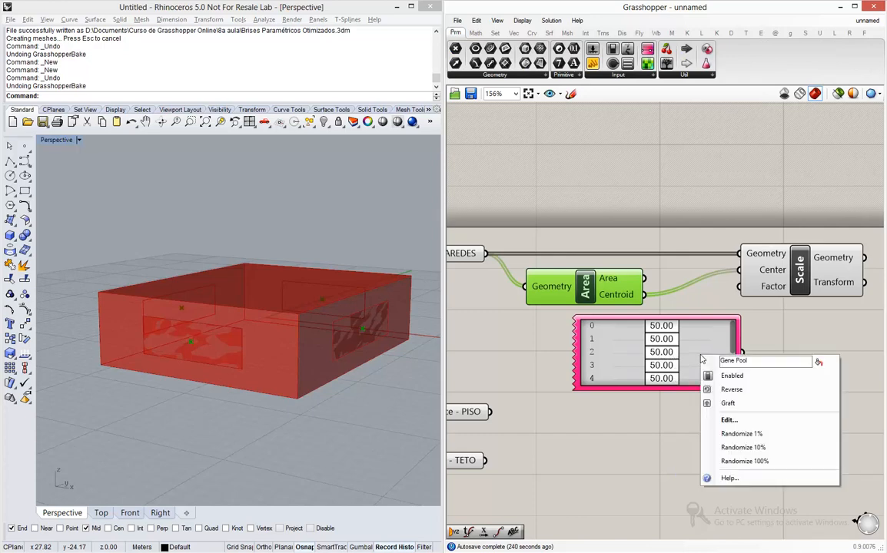
left_click(736, 422)
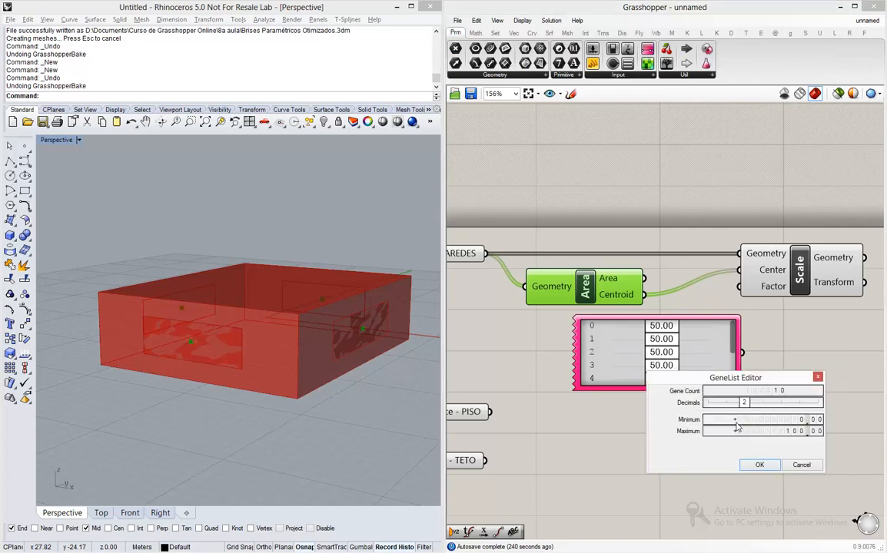
double_click(777, 392)
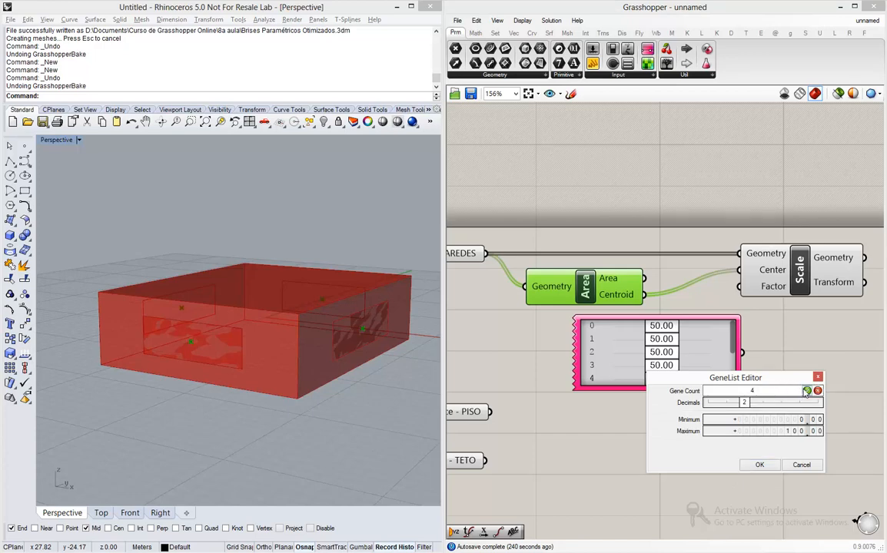
left_click(807, 392)
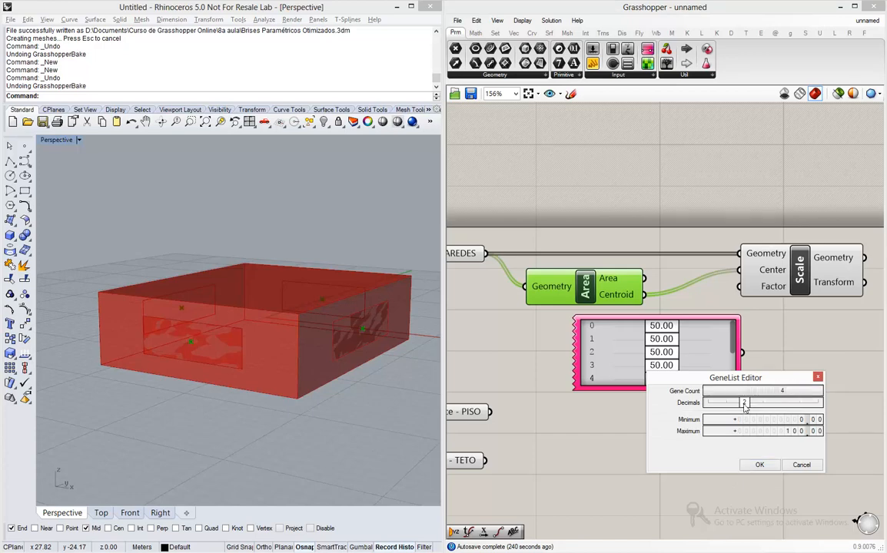
Step: Set the Gene Pool's minimum to 0.01 and maximum to 0.99, and accept the settings
double_click(802, 421)
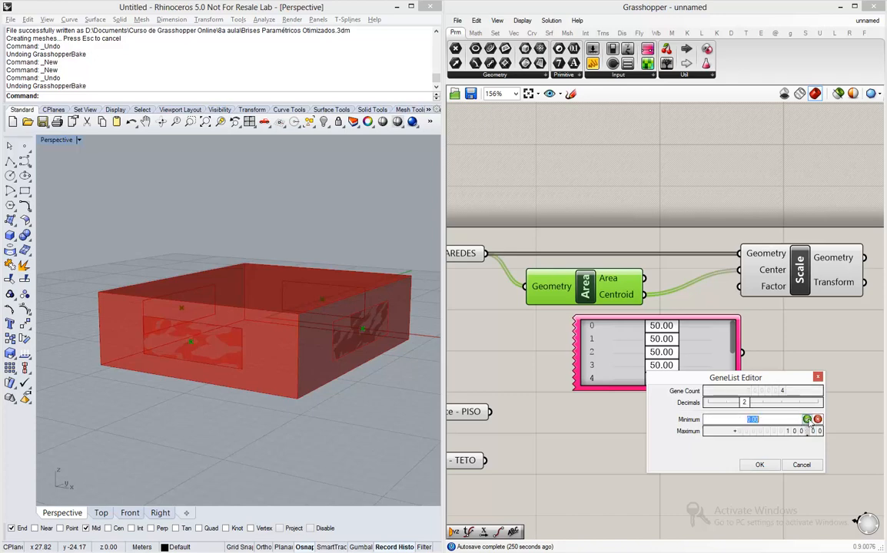
type("0.01")
left_click(807, 420)
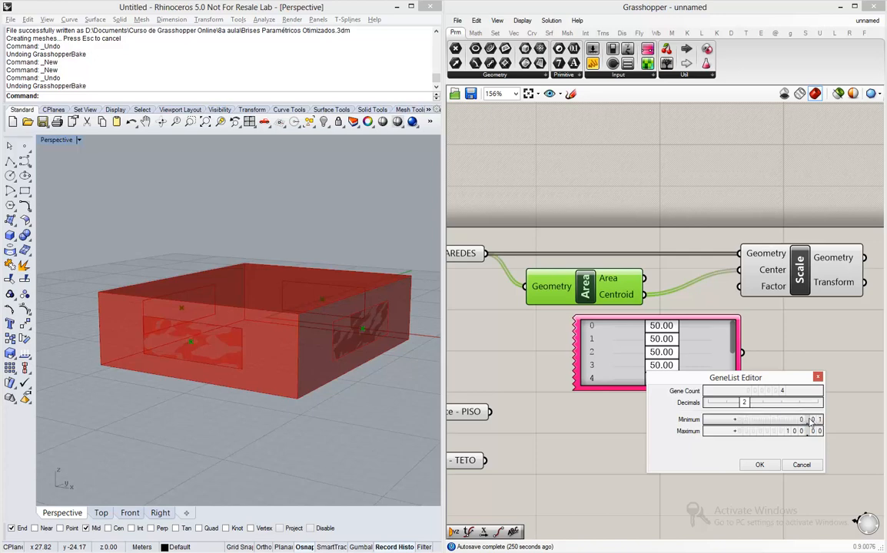
double_click(799, 432)
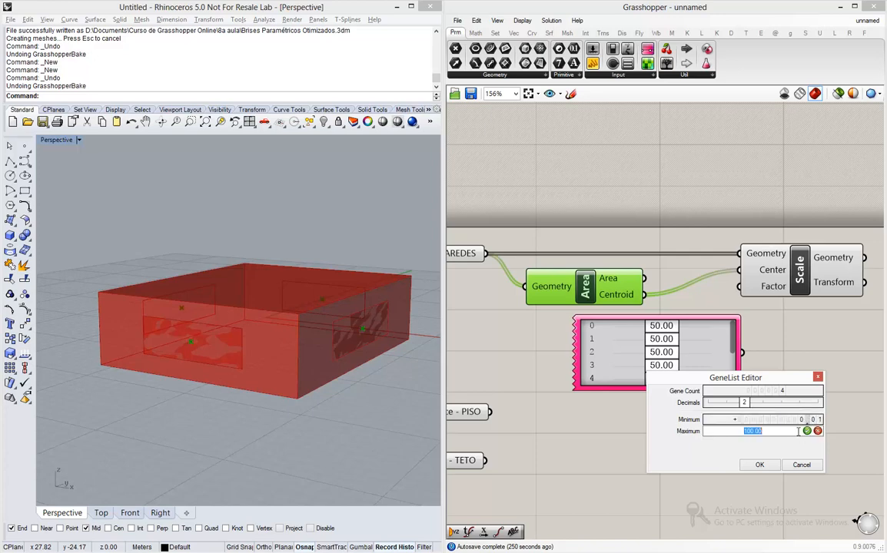
type("0.99")
key("Return")
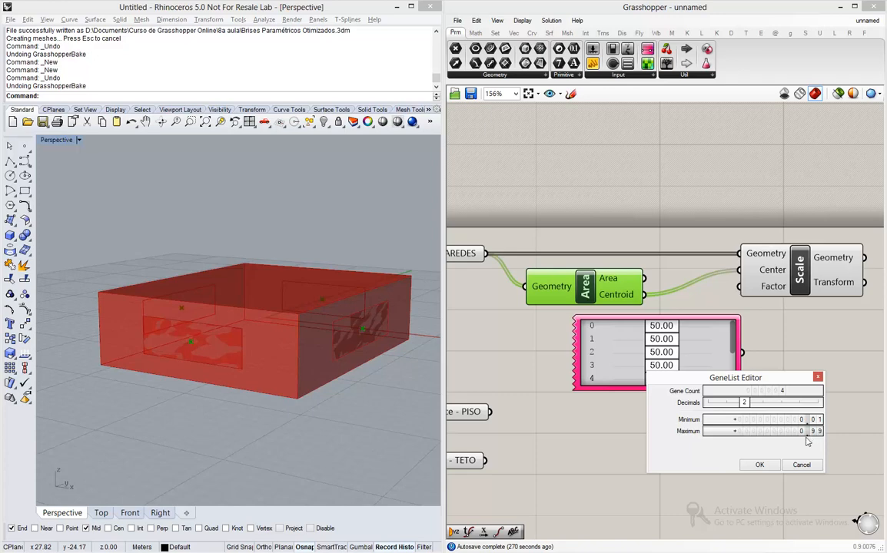
left_click(759, 465)
Step: Connect the Gene Pool to Scale's Factor input and set its genes to 0.27, 0.58, 0.72 and 0.68
left_click_drag(722, 350, 739, 286)
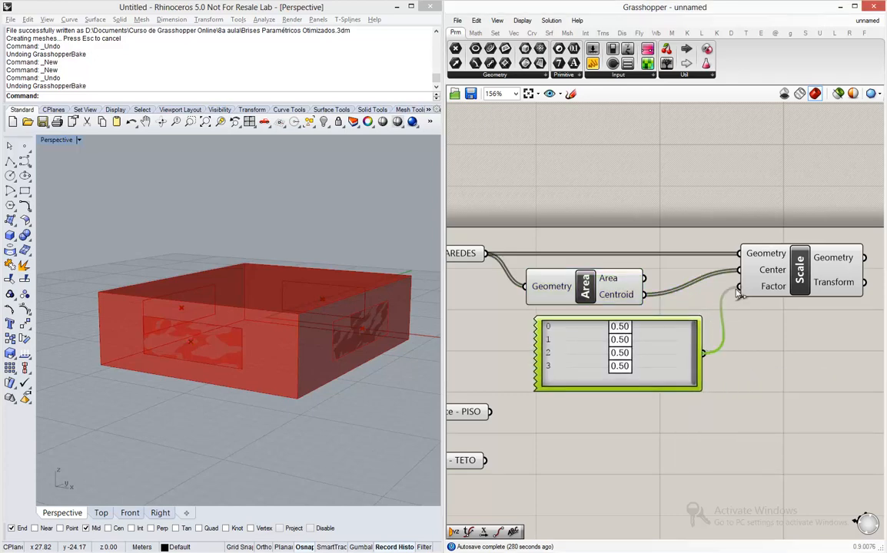
left_click_drag(627, 341, 642, 370)
left_click(569, 359)
Step: Add a Boundary Surfaces component and feed its Edges input from both Surface - PAREDES and Scale's Geometry output
scroll(513, 353, "down", 3)
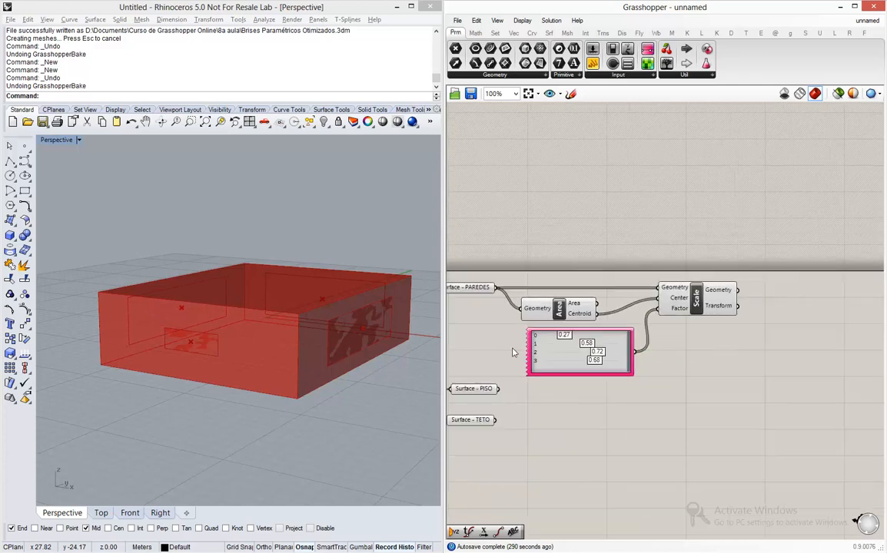
double_click(828, 306)
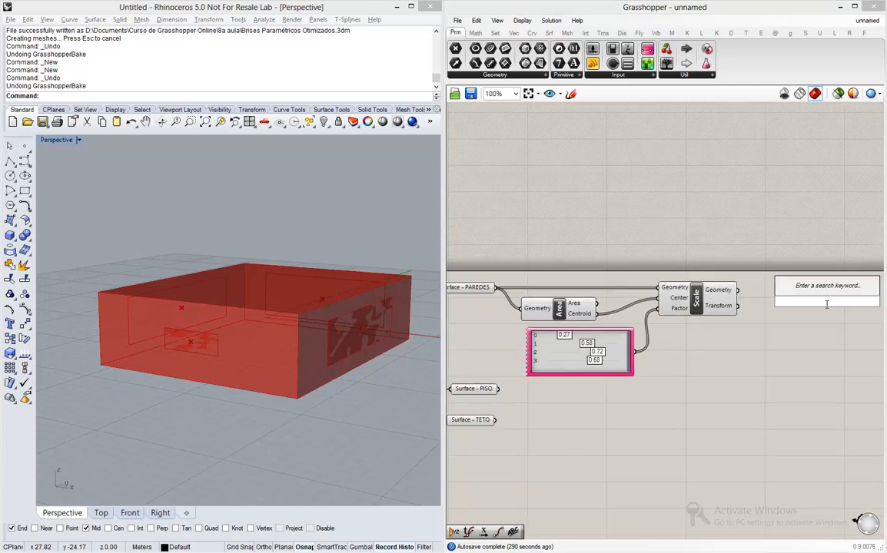
type("boundary")
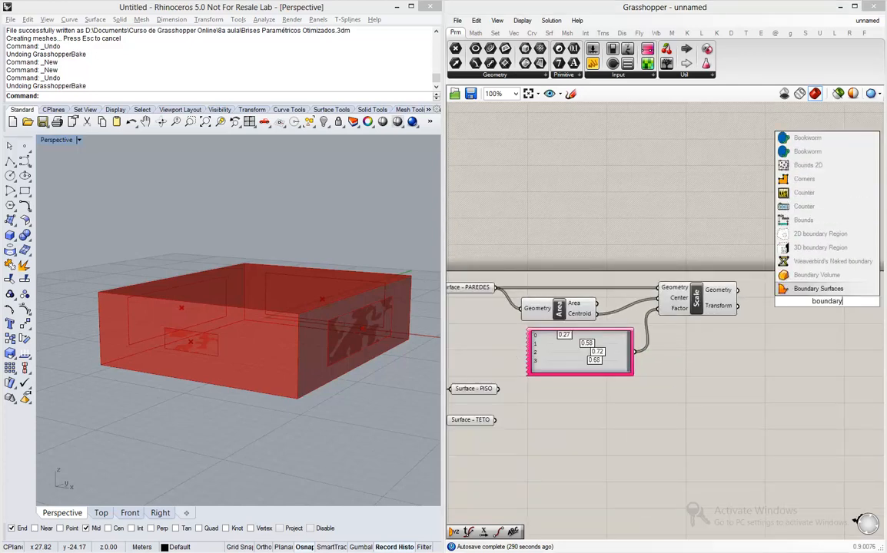
left_click(835, 292)
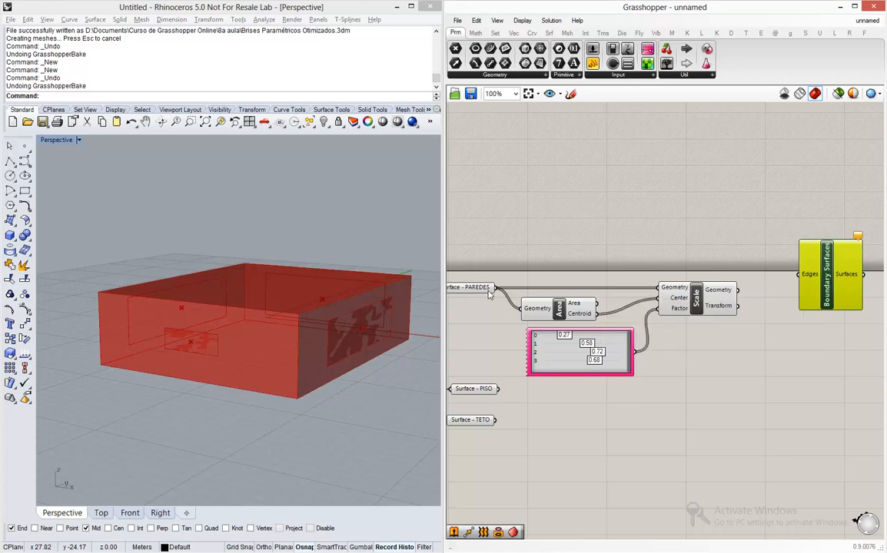
left_click_drag(496, 288, 801, 273)
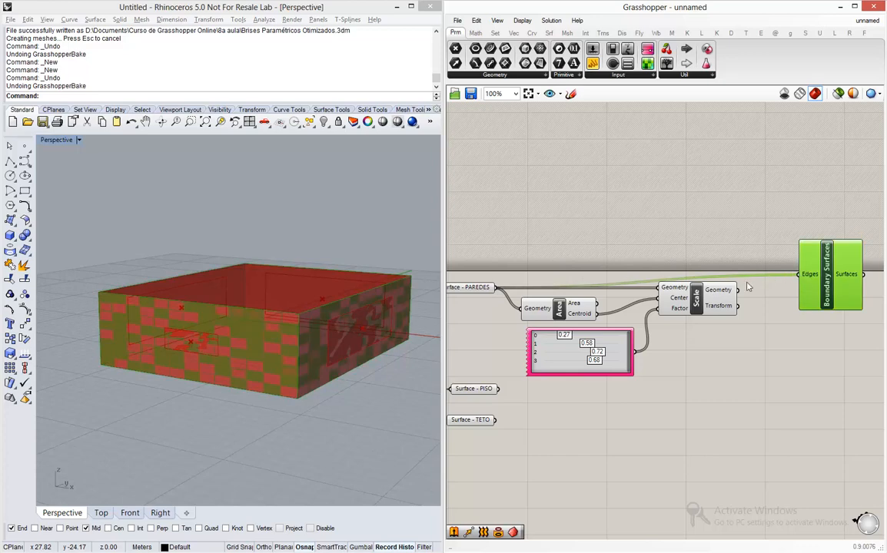
left_click_drag(743, 294, 801, 281)
left_click(713, 257)
Step: Hide the preview of all components upstream of Boundary Surfaces, including List Item, the Surface parameters, Area and Scale
scroll(787, 285, "down", 3)
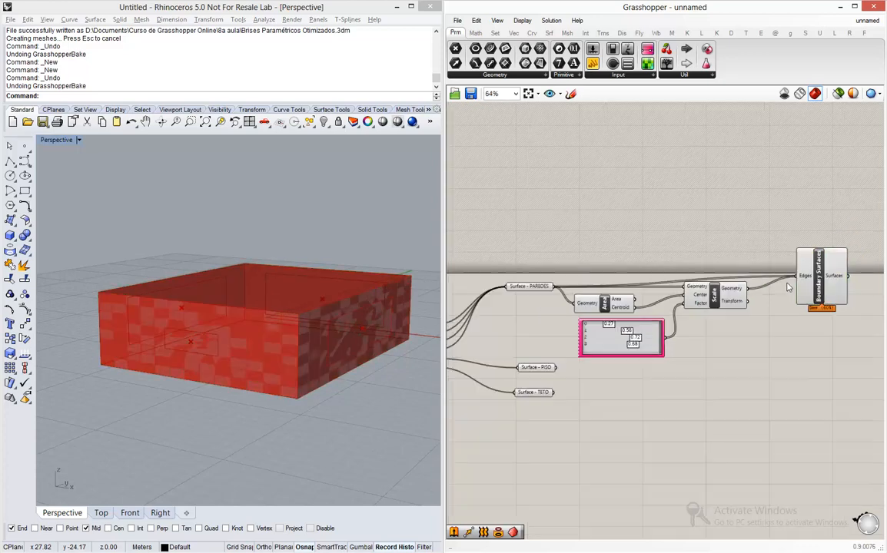
left_click_drag(760, 386, 455, 231)
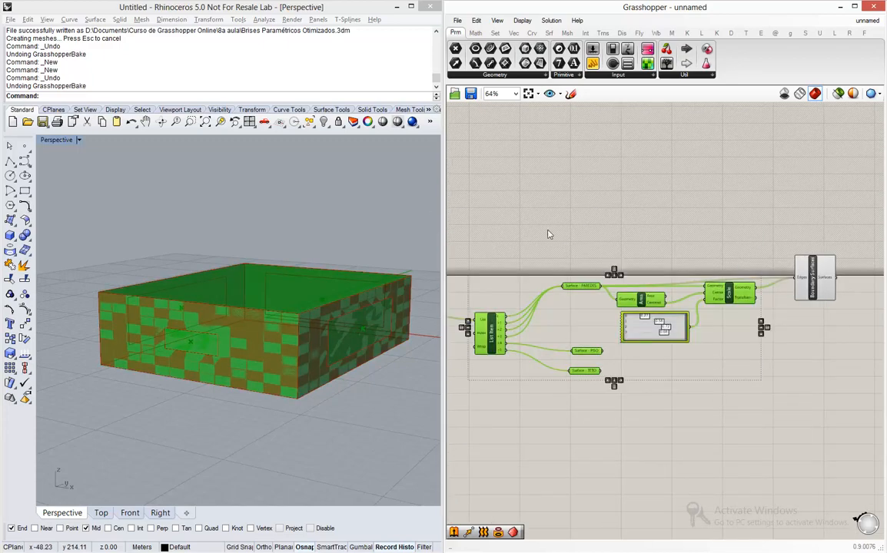
middle_click(548, 231)
left_click(581, 187)
Step: Move the wall-opening components up, away from Surface - PISO and TETO, and set genes 1 to 3 to 0.54, 0.82 and 0.67
scroll(788, 277, "up", 2)
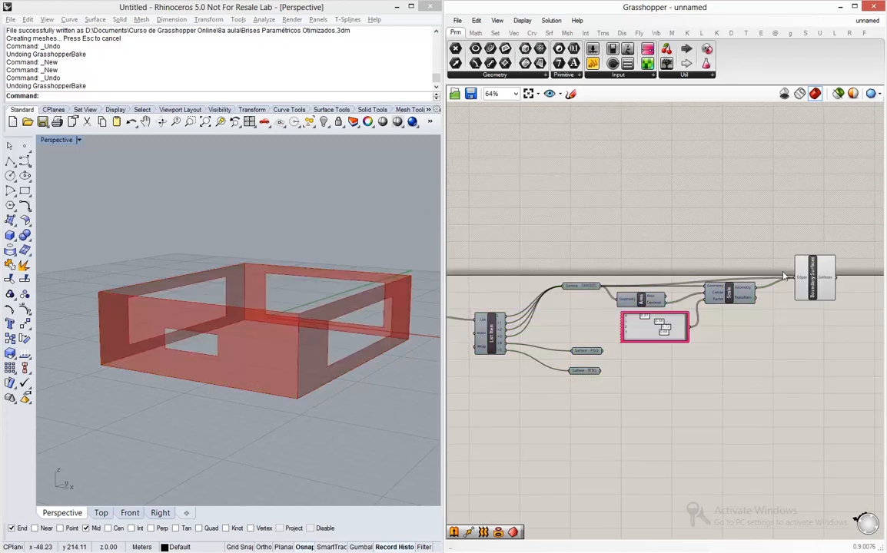
scroll(785, 274, "up", 1)
left_click_drag(850, 192, 478, 358)
left_click_drag(554, 355, 568, 311)
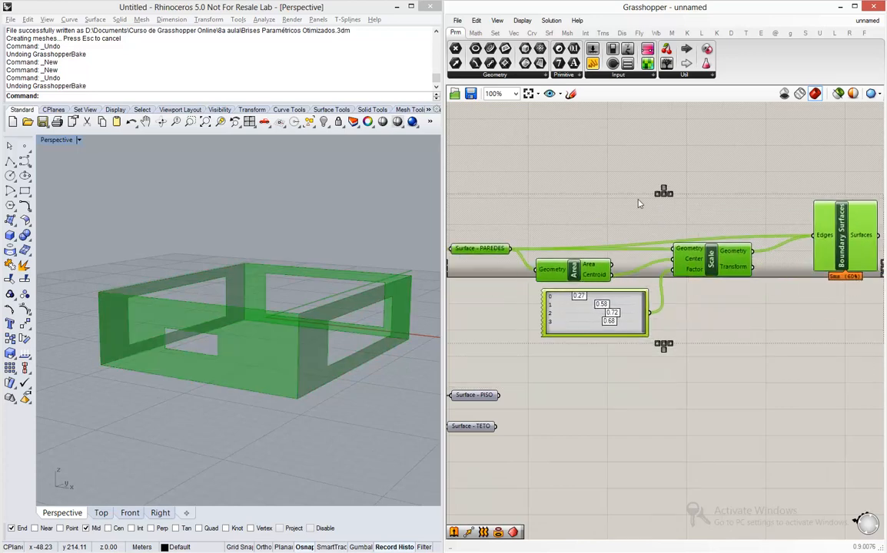
left_click(576, 184)
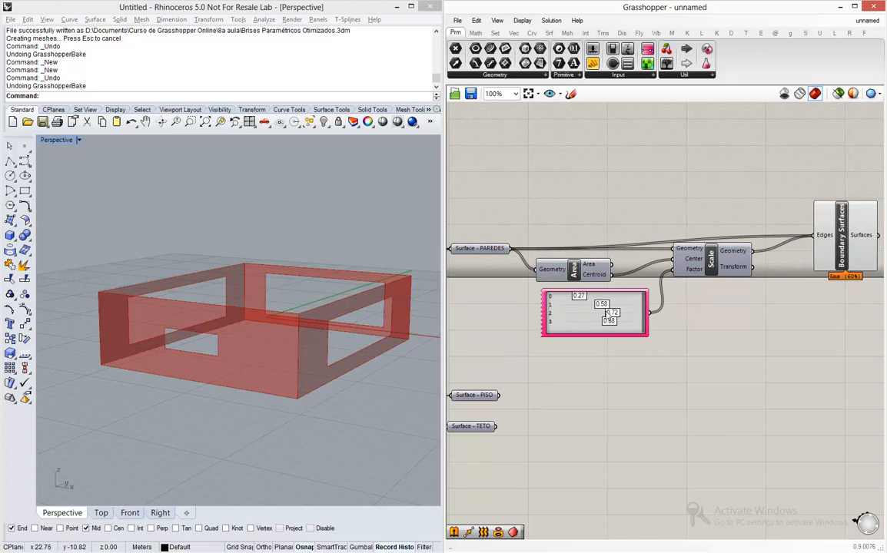
mouse_move(614, 314)
left_mouse_down()
mouse_move(583, 315)
mouse_move(626, 315)
mouse_move(589, 311)
mouse_move(599, 307)
mouse_move(584, 323)
mouse_move(559, 326)
mouse_move(611, 322)
left_mouse_up()
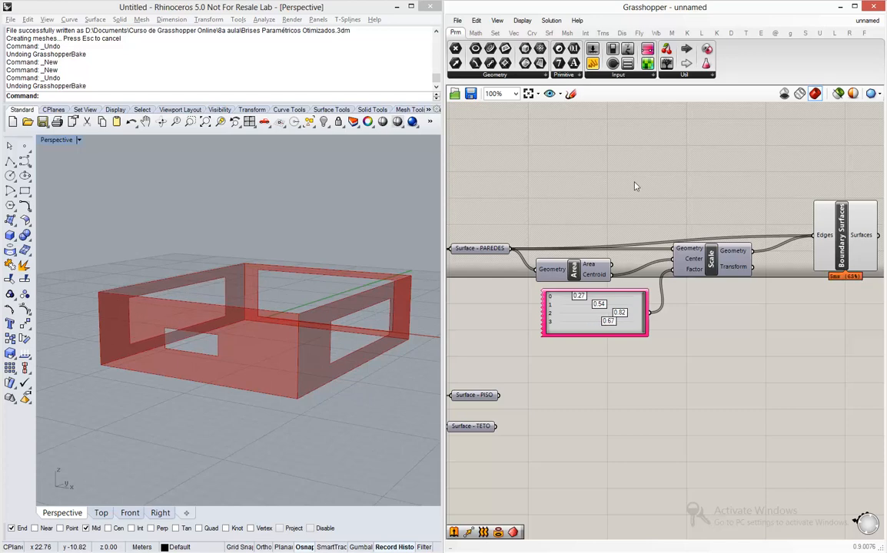
Step: Group the wall-opening components from Surface - PAREDES to Boundary Surfaces and shift the group slightly upward
scroll(659, 250, "down", 3)
left_click_drag(792, 193, 550, 299)
key("ctrl+g")
left_click_drag(644, 262, 645, 249)
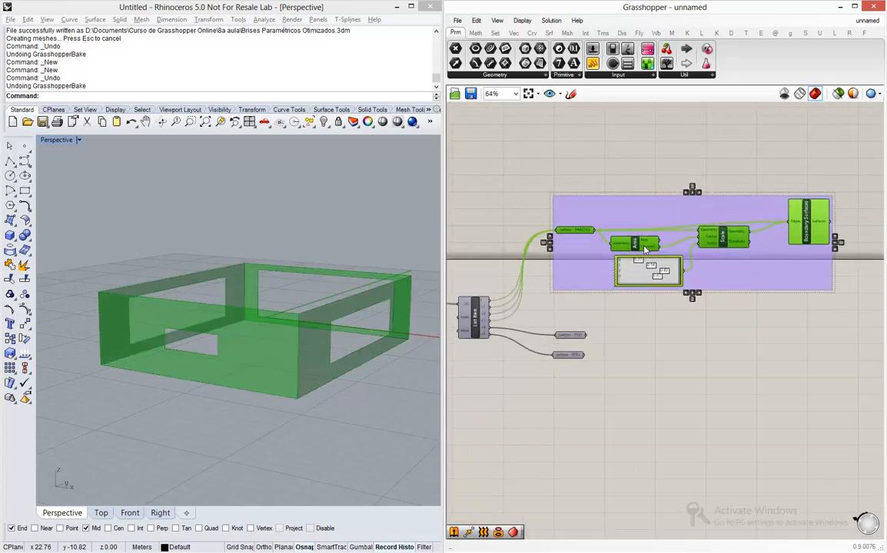
scroll(564, 256, "down", 3)
scroll(763, 221, "up", 5)
left_click(667, 239)
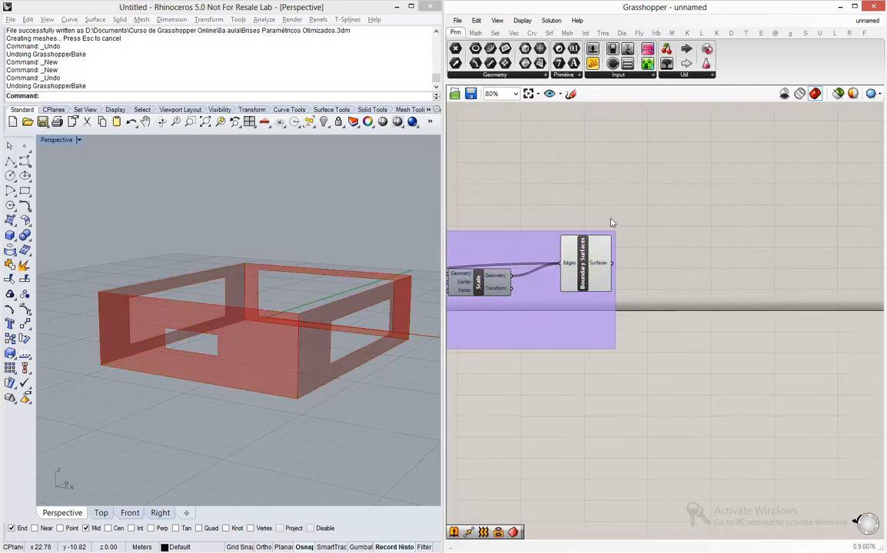
Step: Add an EcoLink component above and beyond the Boundary Surfaces component, leaving room for an input beside it
right_click_drag(624, 169, 627, 214)
double_click(637, 201)
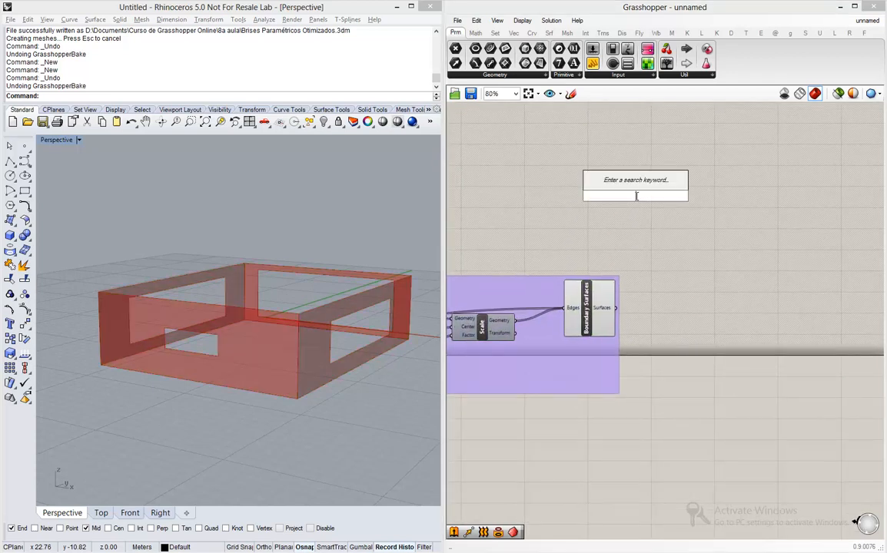
type("e")
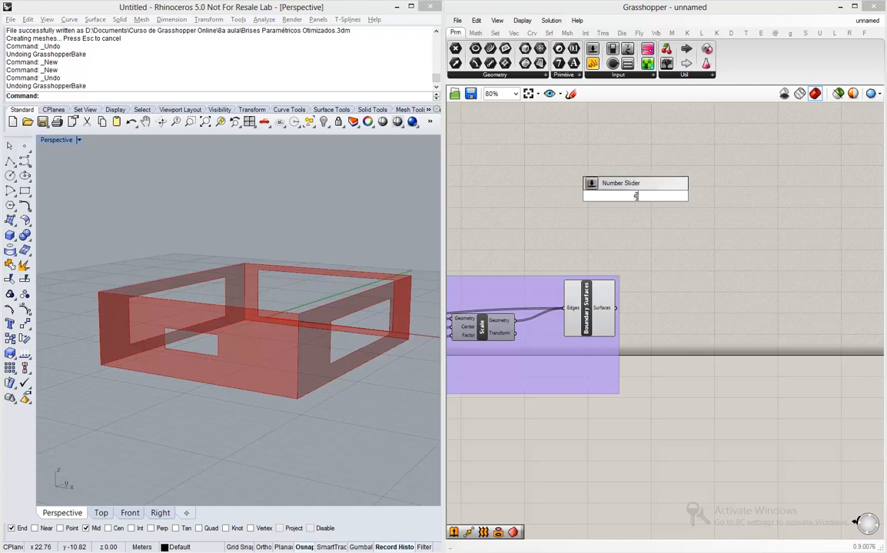
type("colink")
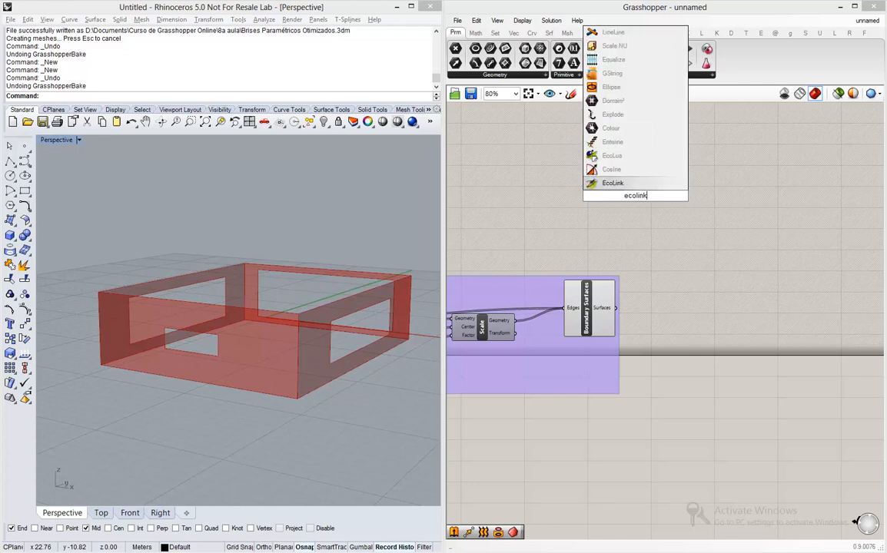
key("Return")
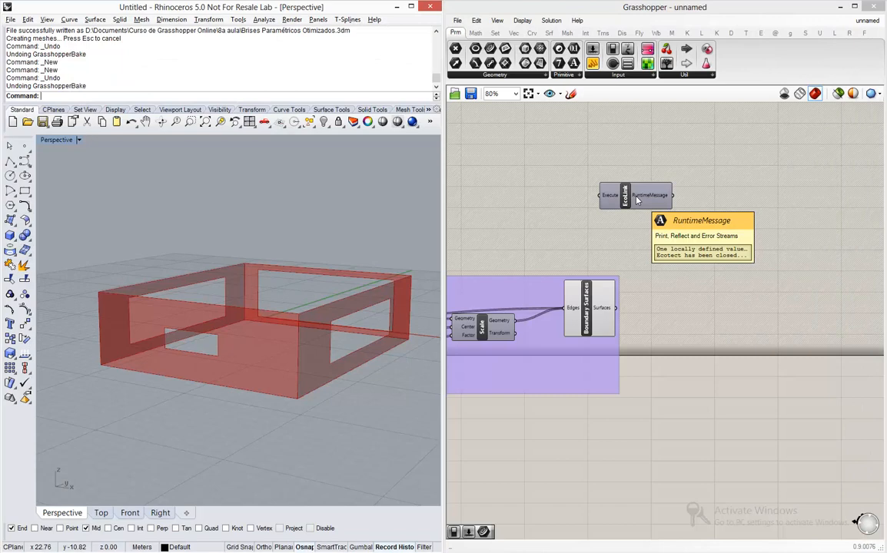
left_click_drag(617, 199, 666, 213)
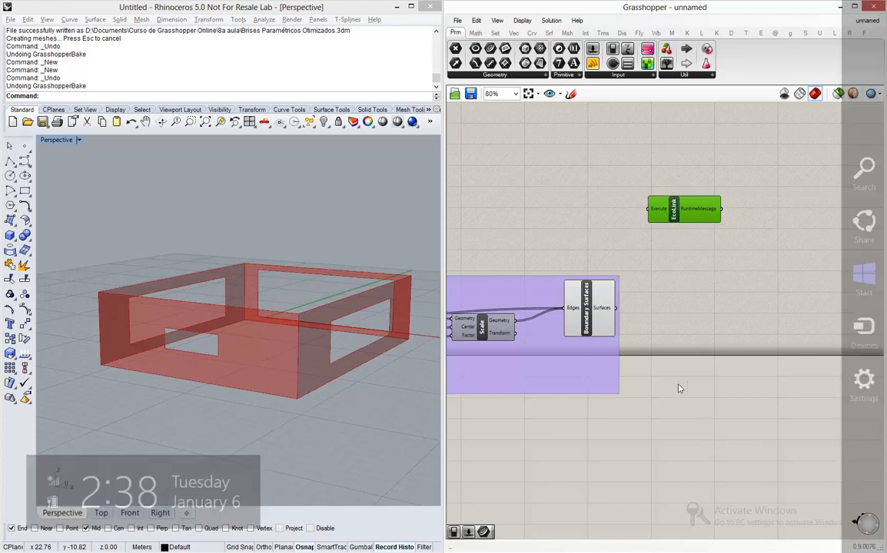
Step: Add a Boolean Toggle beside EcoLink and connect it, set to True, to EcoLink's Execute input
double_click(605, 209)
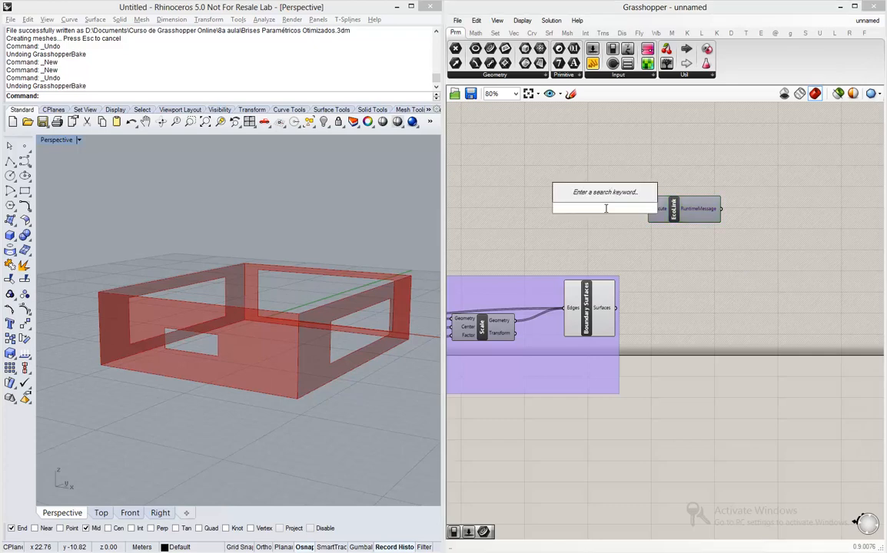
type("boolean")
key("Return")
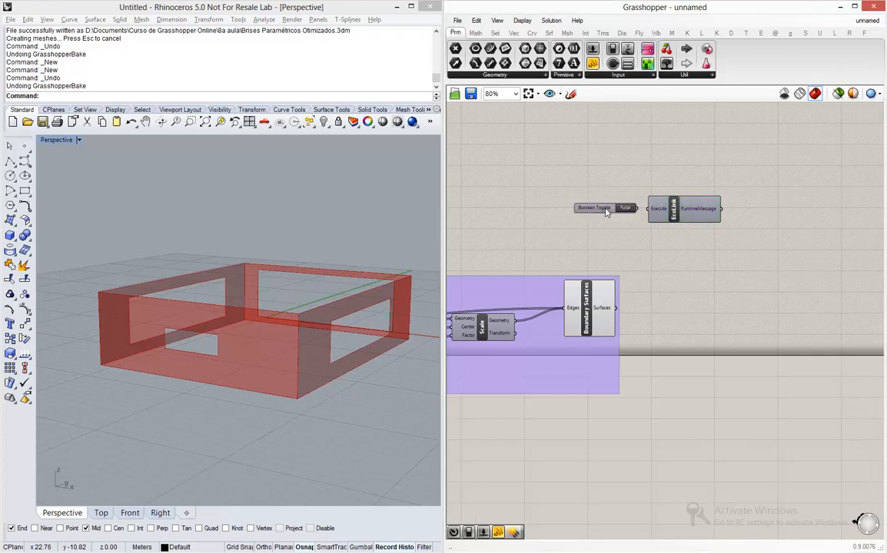
left_click(603, 211)
scroll(620, 197, "up", 3)
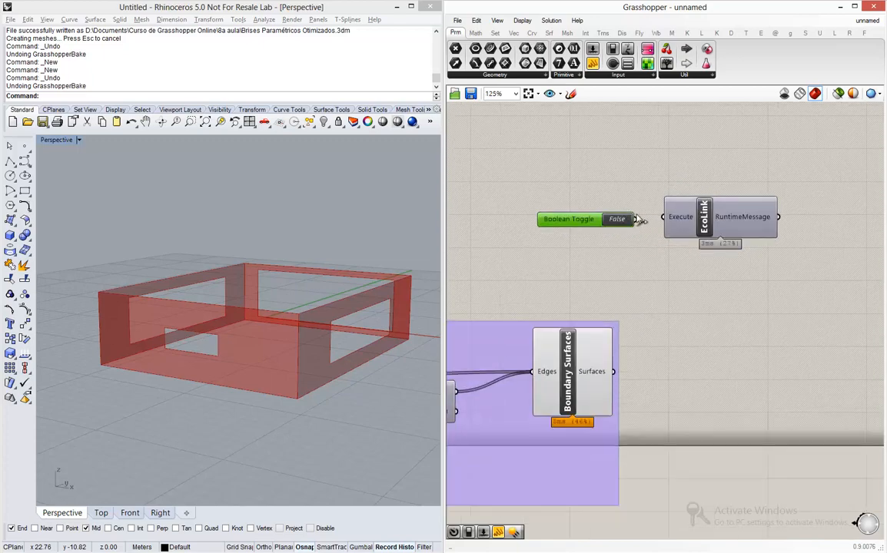
left_click_drag(635, 220, 662, 218)
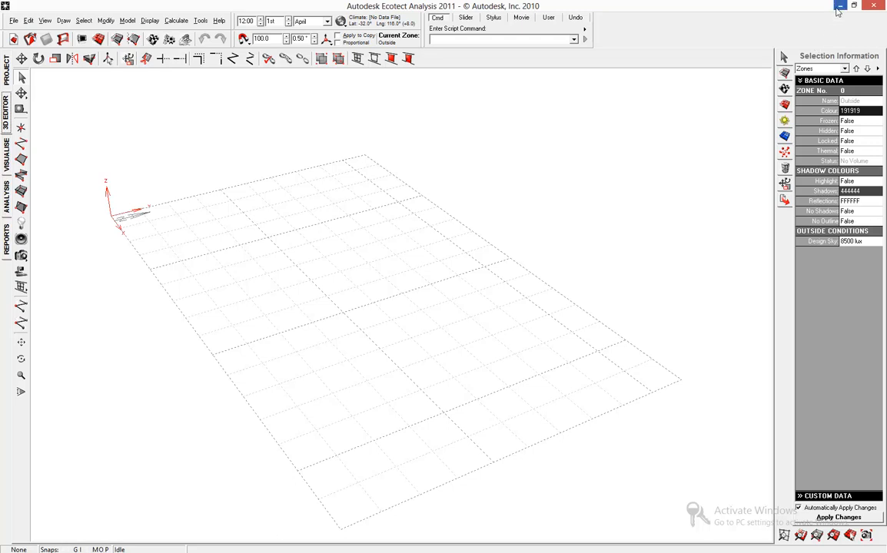
Step: In Ecotect Analysis, load the Australia-MelbourneVIC-1.wea weather file and update the global position to match it
left_click(342, 21)
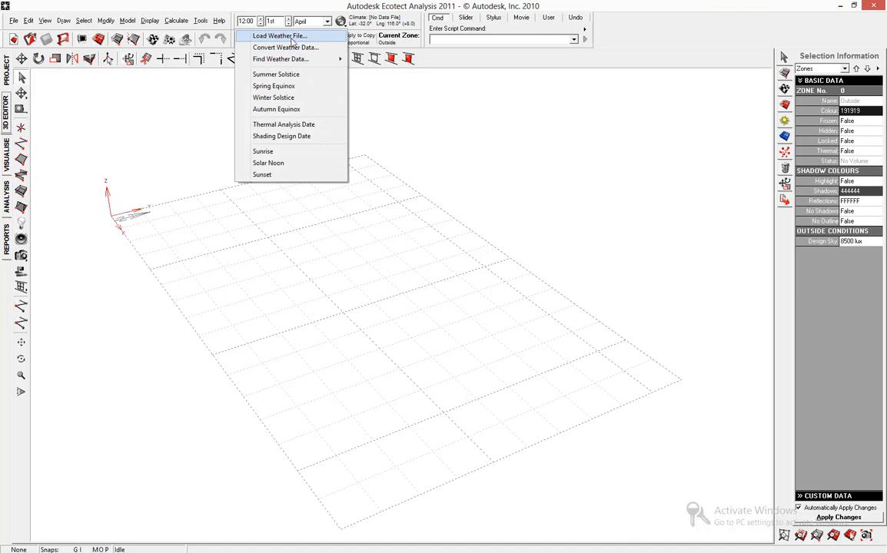
left_click(302, 40)
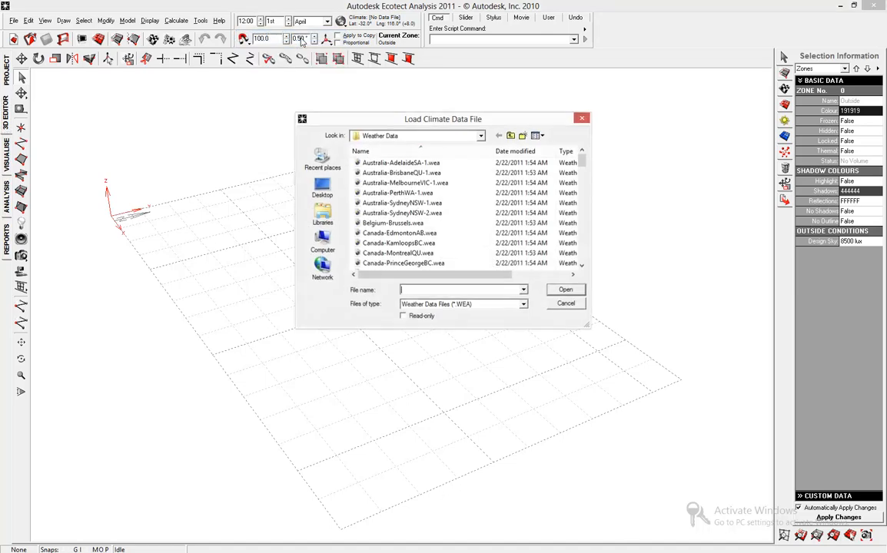
double_click(382, 185)
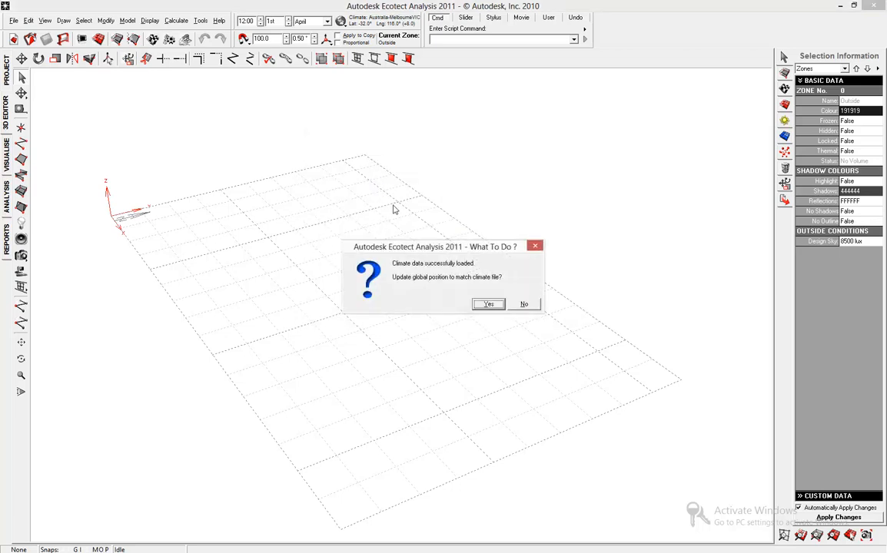
left_click(488, 305)
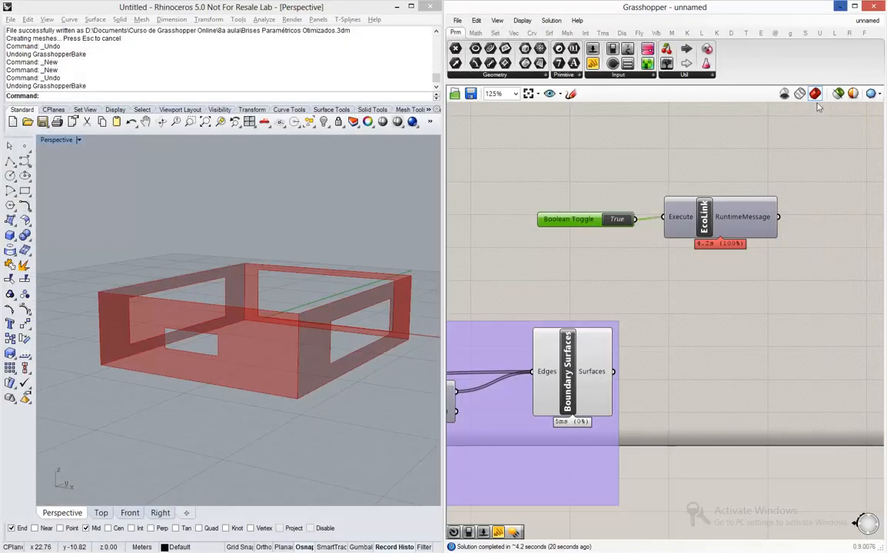
Step: Add an EcoMeshExport component beyond Boundary Surfaces, leaving room for other components between them
left_click(785, 156)
scroll(618, 221, "down", 3)
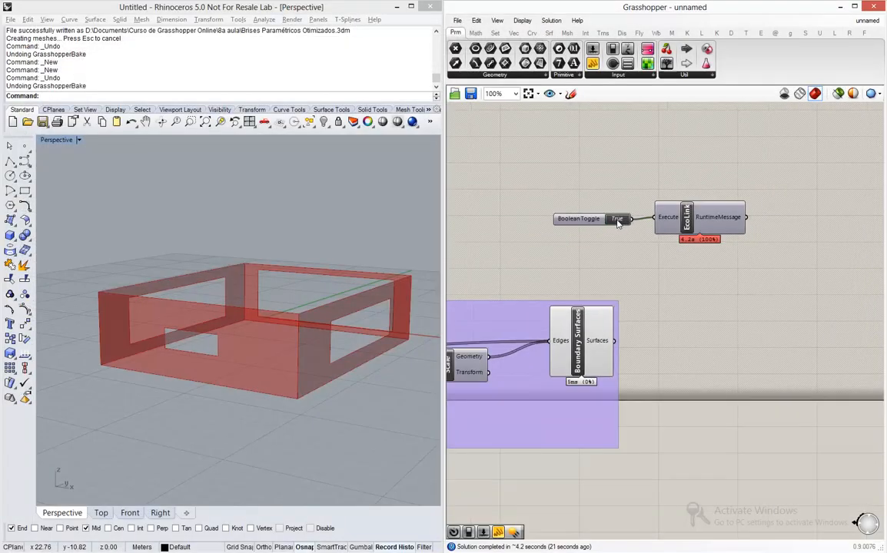
scroll(680, 258, "up", 3)
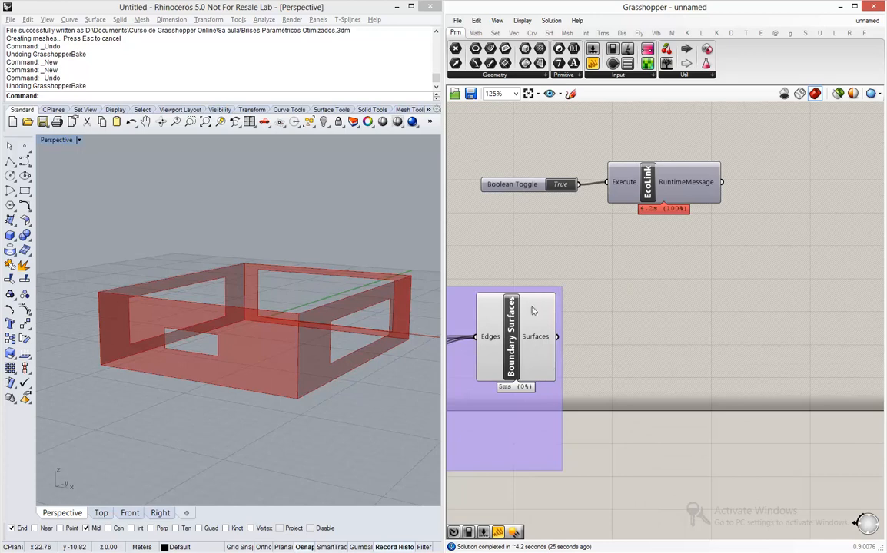
double_click(806, 332)
type("eco")
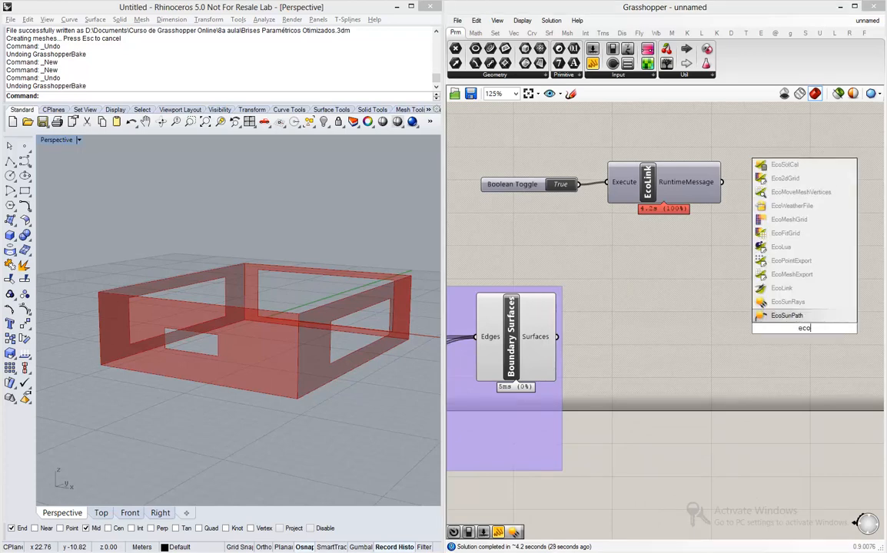
type("mesh")
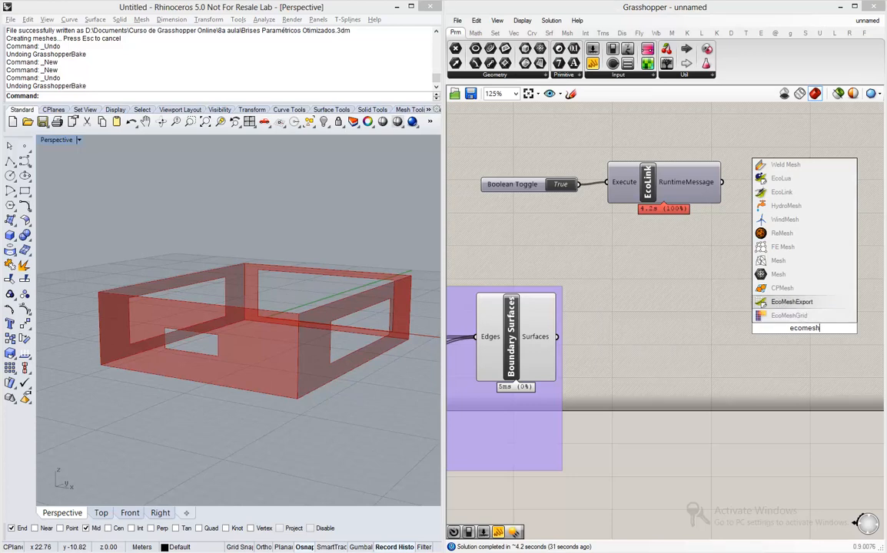
left_click(792, 302)
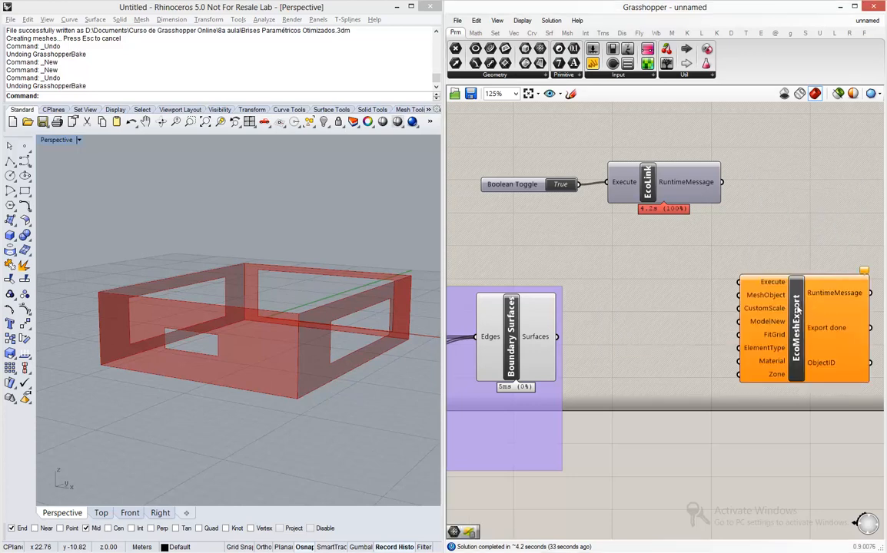
Step: Move the EcoLink component together with its Boolean Toggle so they sit above EcoMeshExport
left_click_drag(602, 179, 480, 136)
left_click_drag(525, 184, 632, 144)
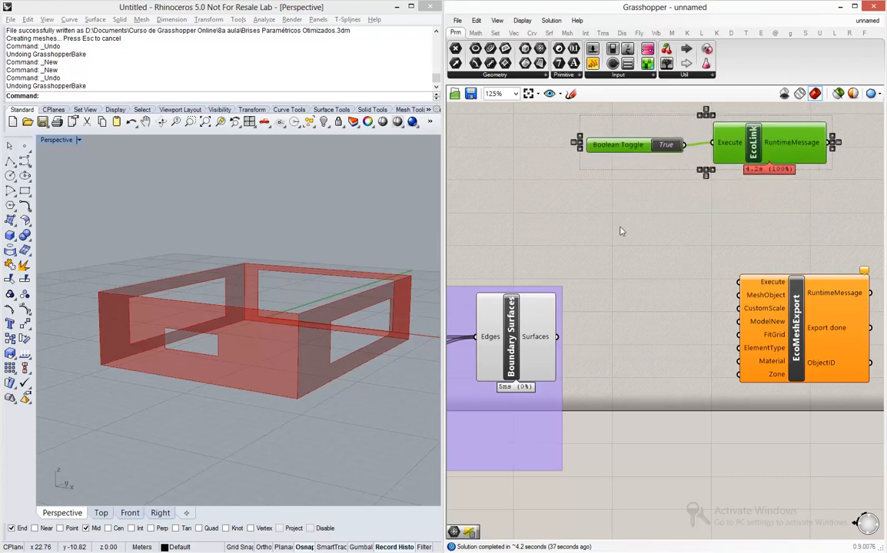
left_click(615, 233)
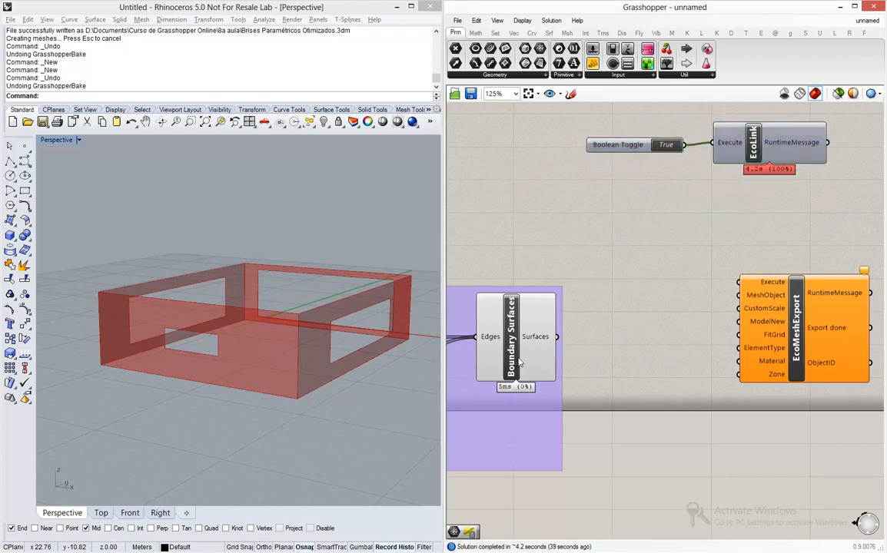
Step: Add a Mesh Brep component after Boundary Surfaces and connect the Surfaces output to its Brep input
double_click(624, 356)
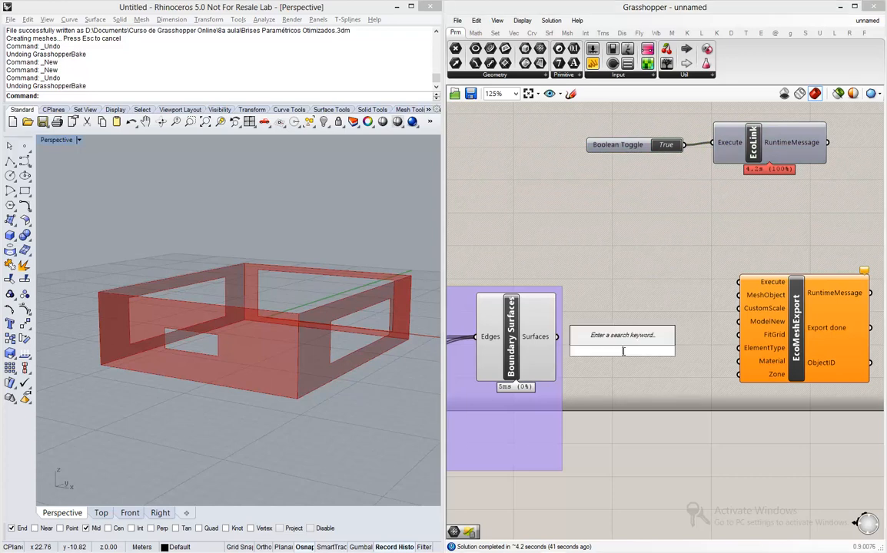
type("brep")
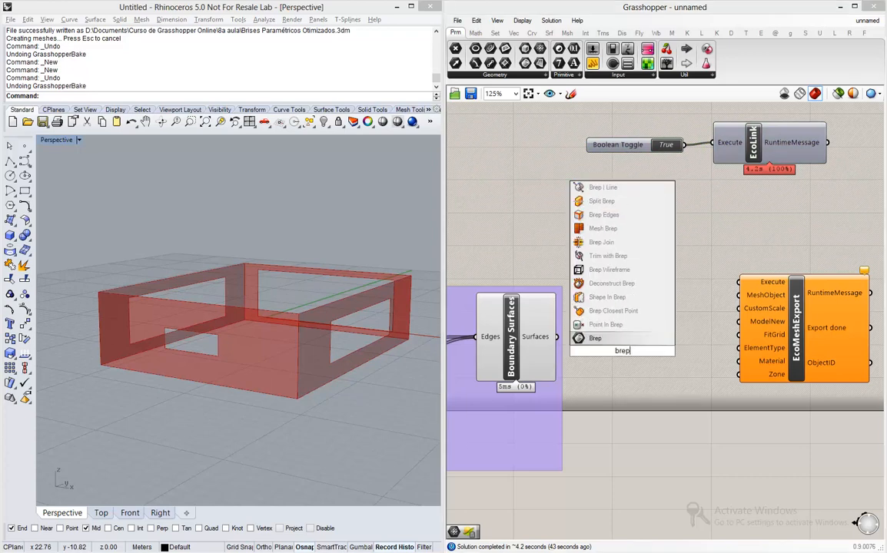
type(" mesh")
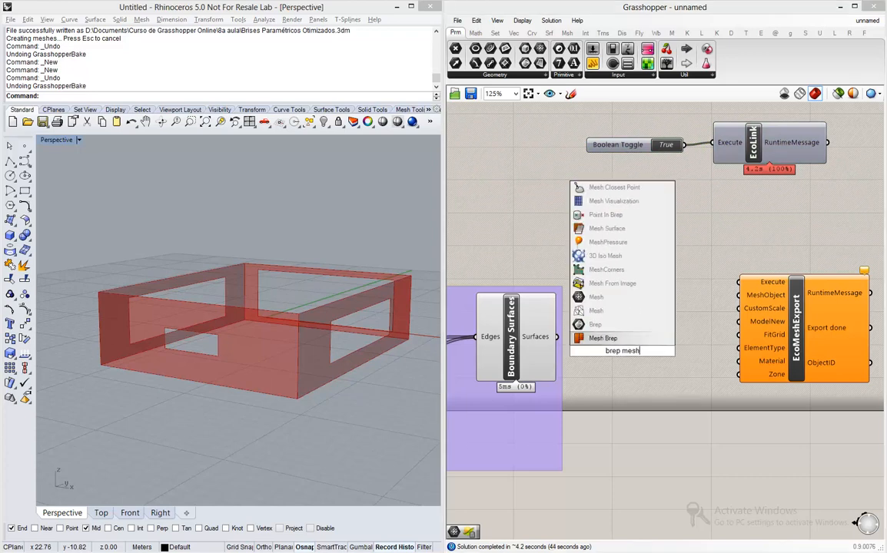
left_click(622, 341)
left_click_drag(556, 337, 581, 339)
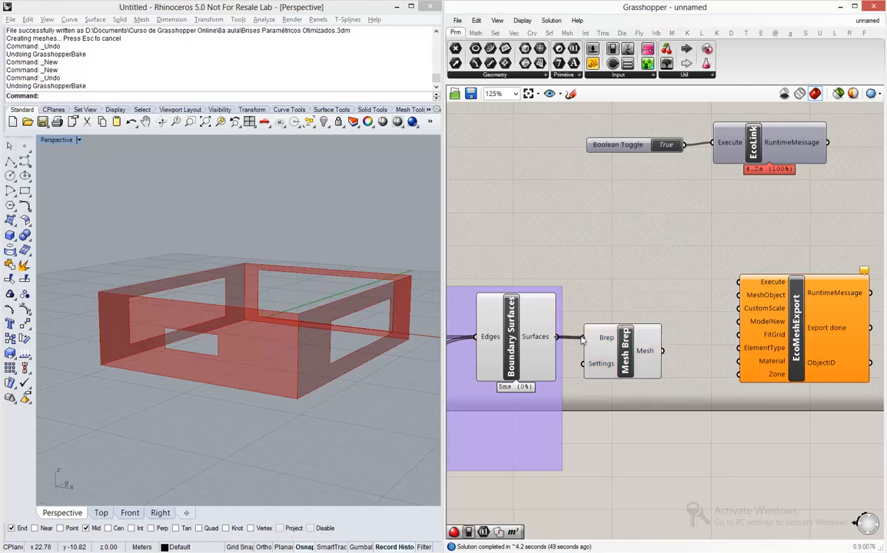
Step: Turn off the Boundary Surfaces preview so only the meshed walls display, and inspect the mesh in the Perspective viewport
left_click(526, 352)
middle_click(528, 348)
left_click(559, 315)
left_click(610, 318)
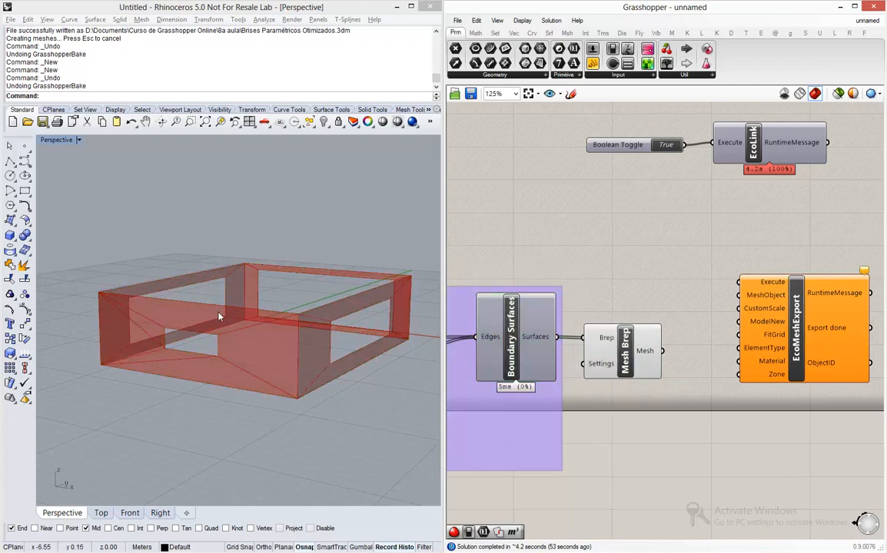
right_click_drag(219, 317, 185, 346)
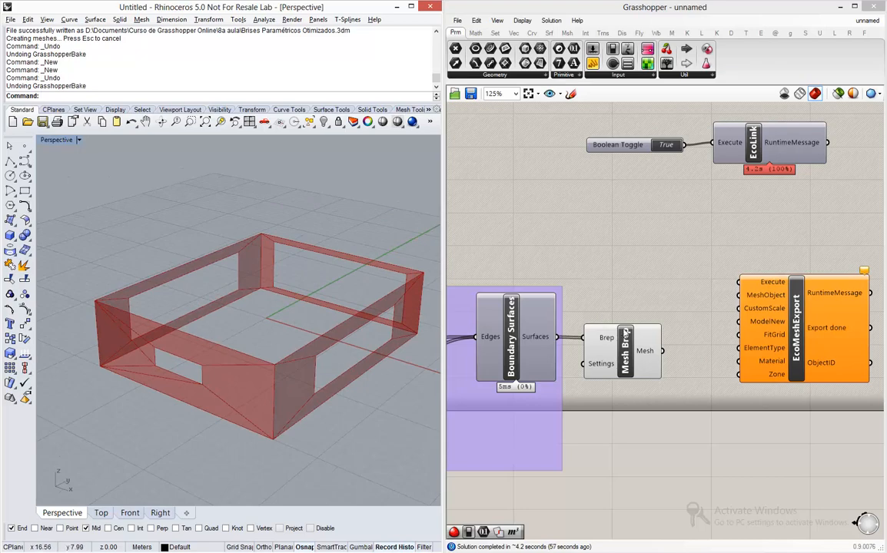
Step: Add a Boolean Toggle beside EcoMeshExport, connect it to the Execute input and set it to True
scroll(600, 338, "down", 3)
scroll(707, 338, "up", 5)
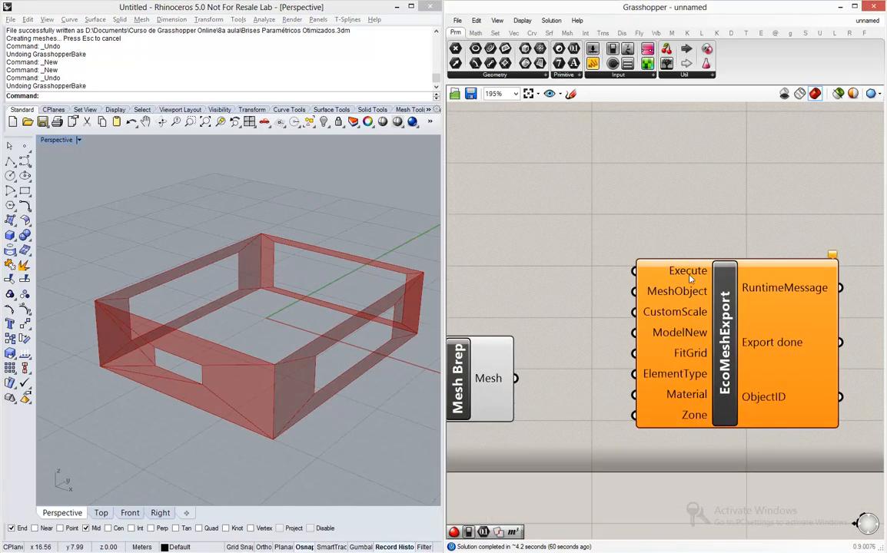
mouse_move(677, 273)
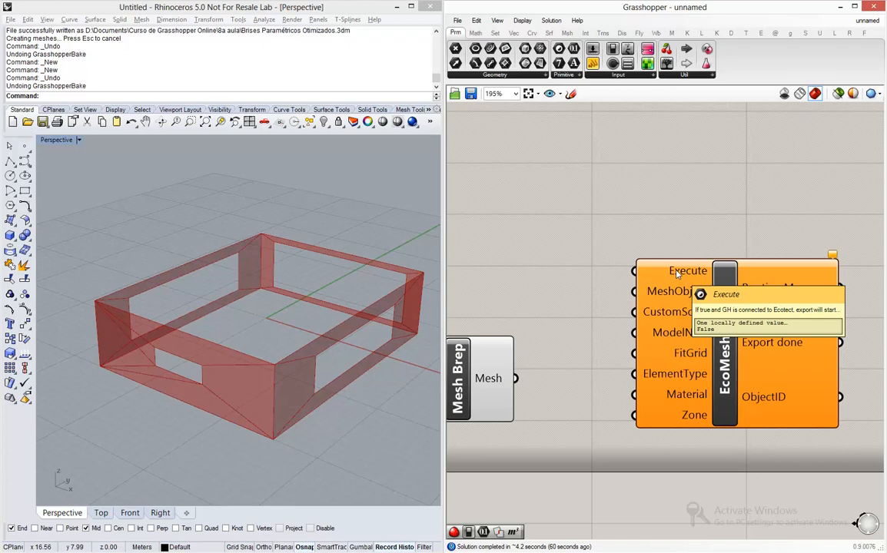
scroll(677, 274, "down", 5)
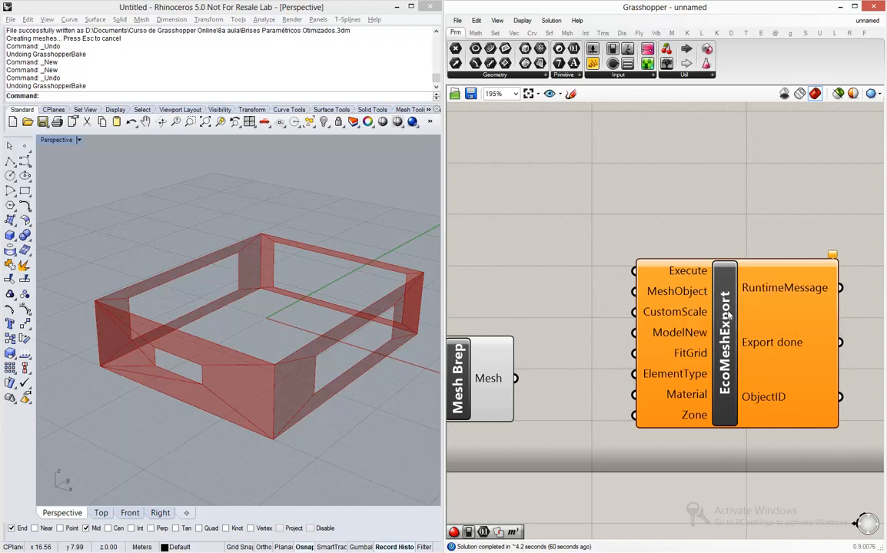
scroll(695, 306, "up", 5)
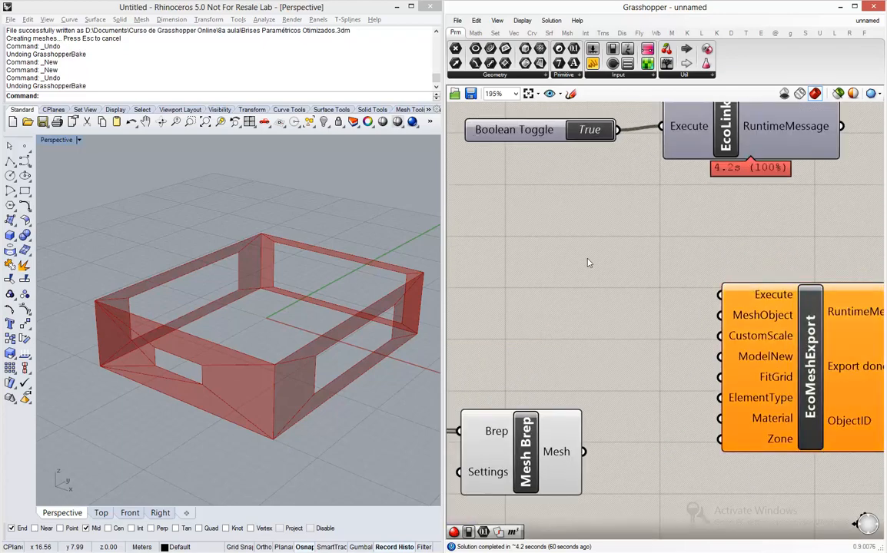
double_click(587, 258)
type("boolean")
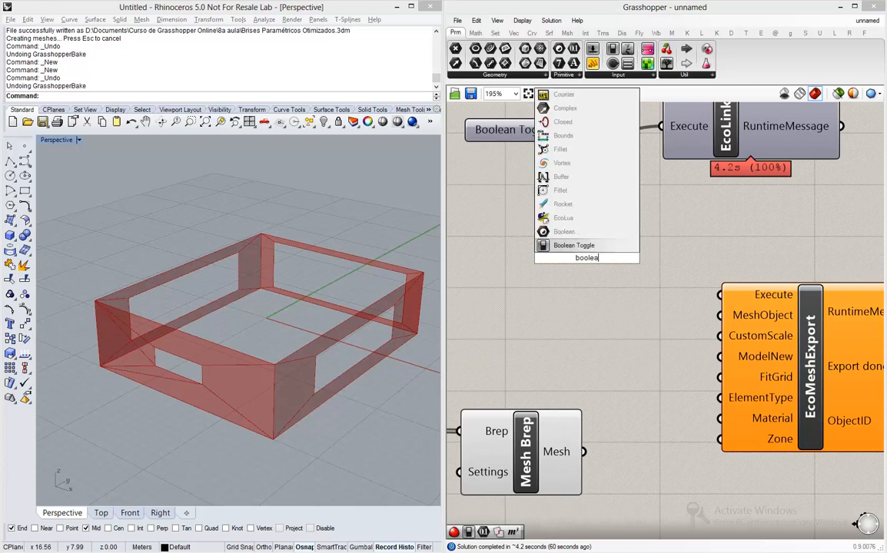
key("Return")
left_click_drag(666, 258, 720, 294)
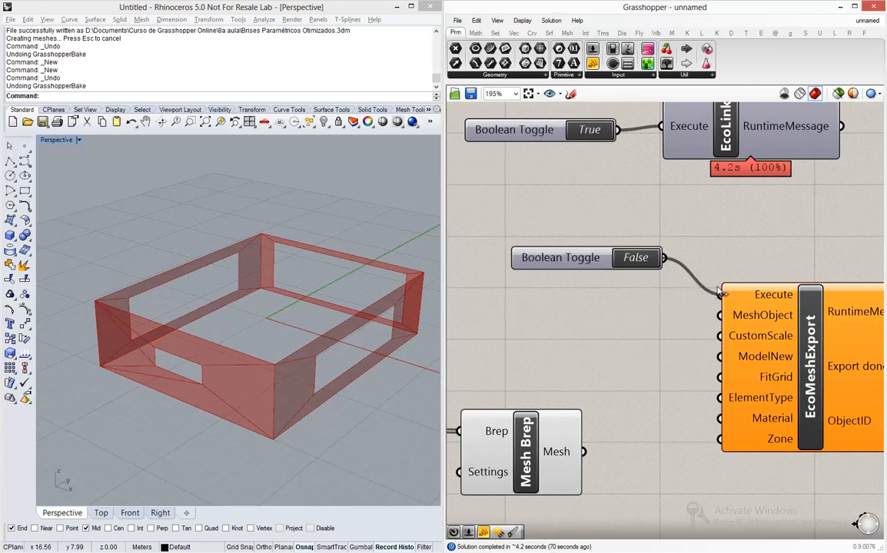
double_click(636, 259)
left_click_drag(582, 263, 555, 264)
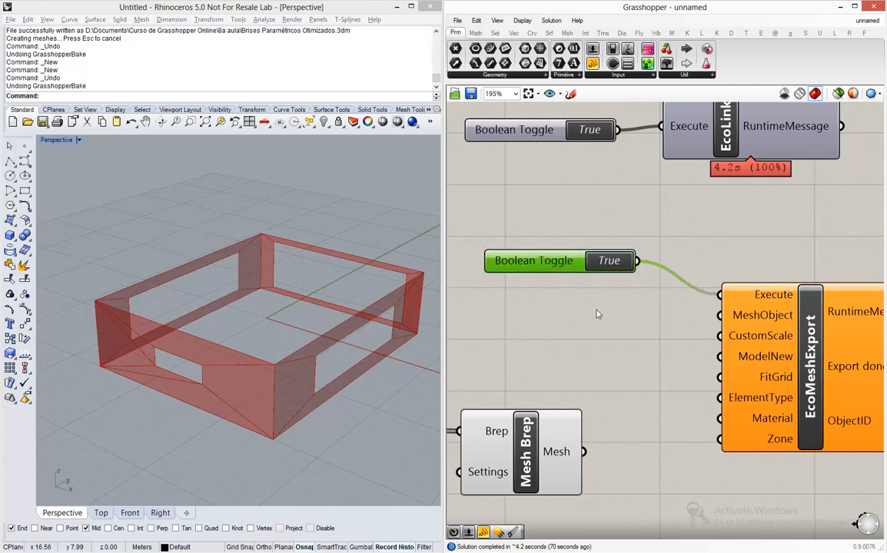
Step: Move Mesh Brep below the new Boolean Toggle and connect its Mesh output to EcoMeshExport's MeshObject input
left_click_drag(534, 441, 573, 338)
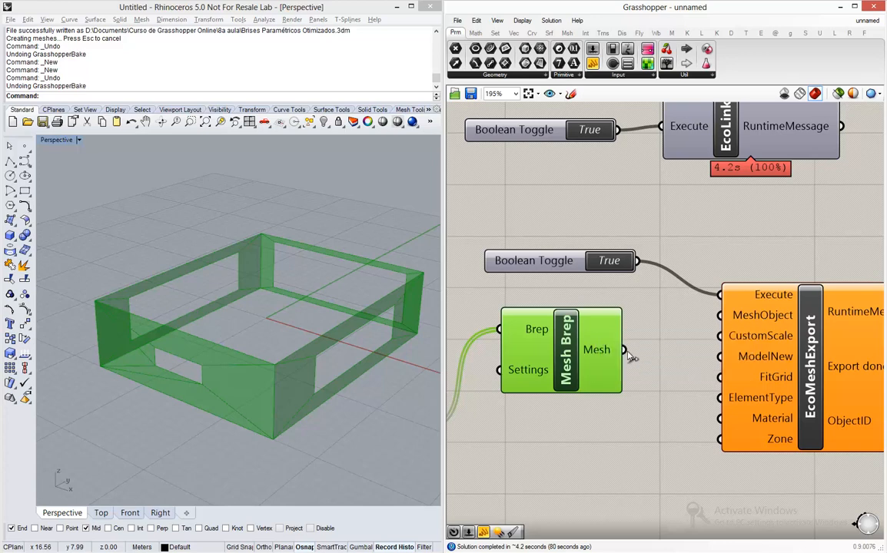
left_click_drag(624, 351, 721, 315)
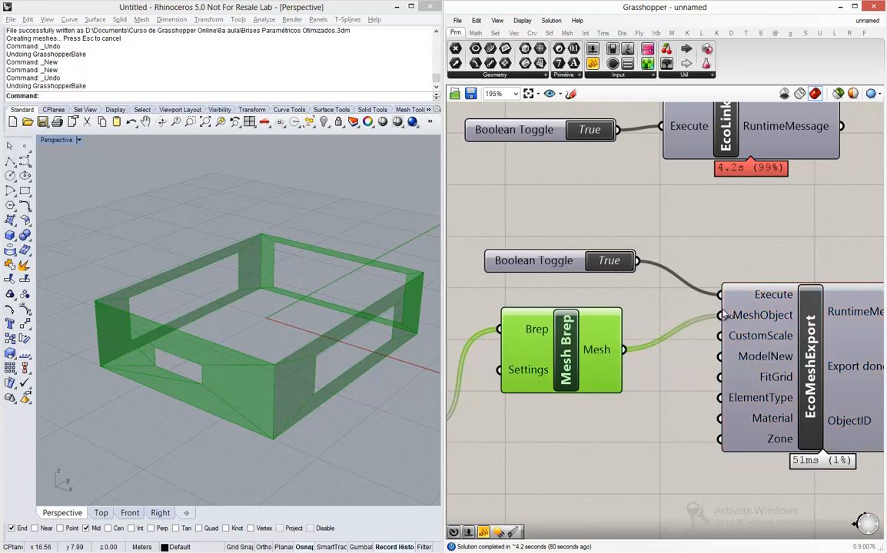
left_click(688, 322)
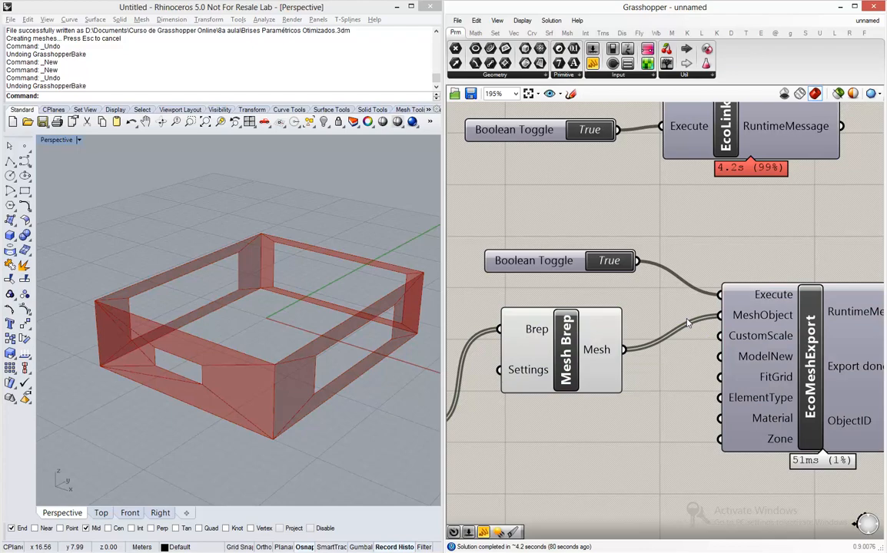
Step: Switch to Ecotect Analysis and inspect the exported wall geometry from another angle
key("alt+Tab")
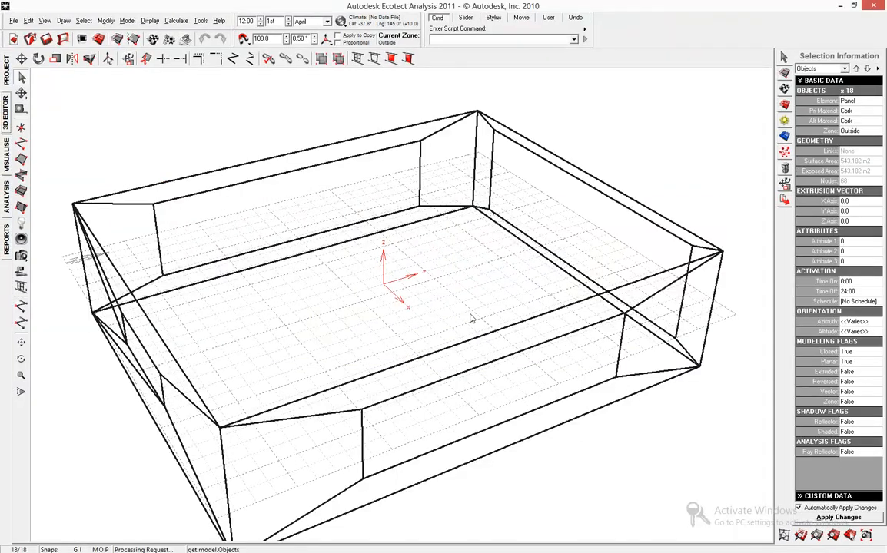
left_click(465, 288)
scroll(498, 237, "down", 3)
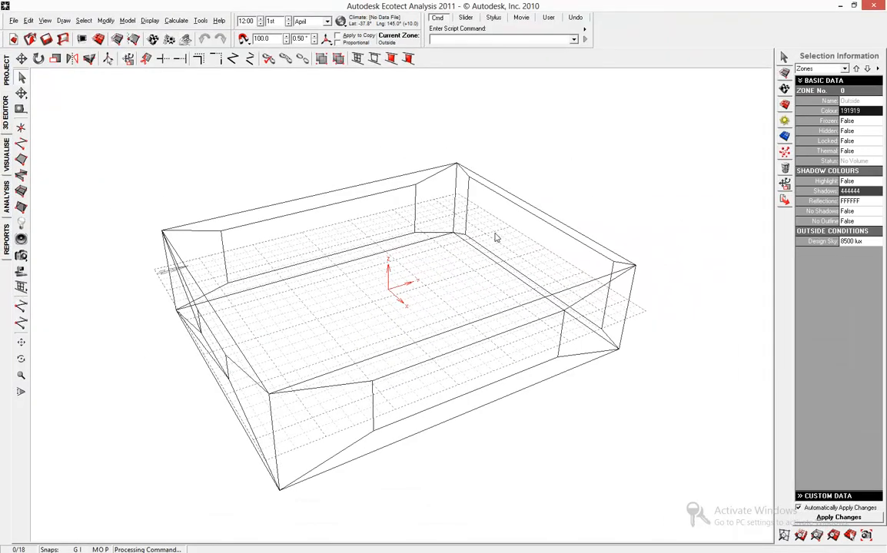
right_click_drag(415, 304, 432, 285)
key("alt+Tab")
Step: Move EcoMeshExport farther from Mesh Brep, review its ModelNew input options and recheck the model in Ecotect
scroll(643, 429, "down", 3)
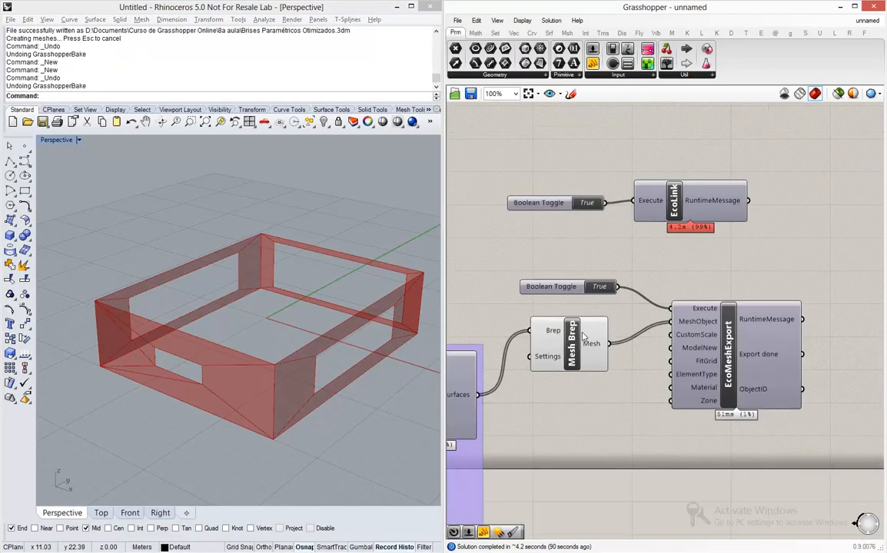
scroll(705, 330, "up", 3)
left_click_drag(704, 332, 770, 335)
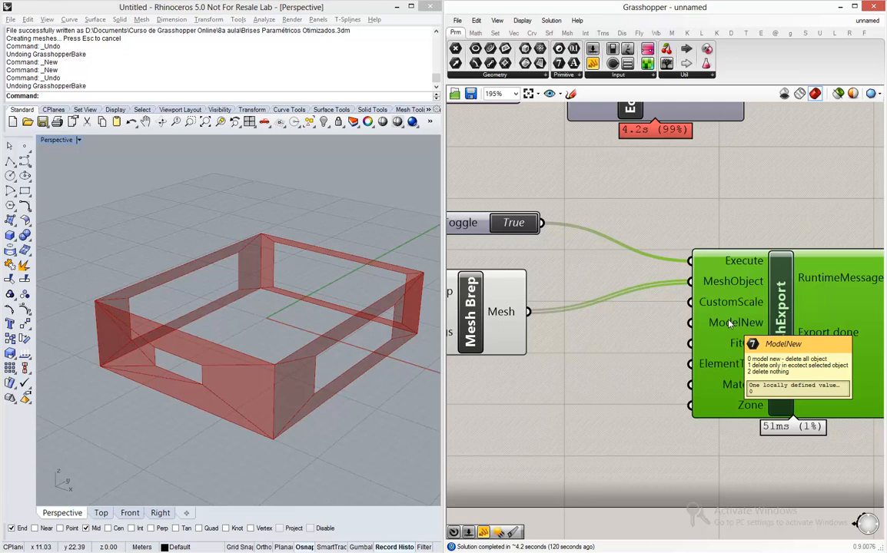
left_click(669, 344)
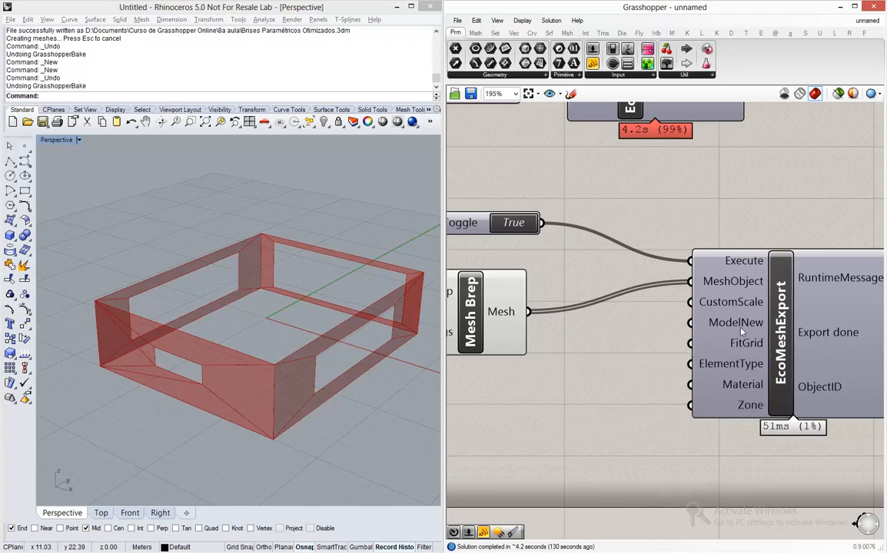
scroll(651, 294, "down", 4)
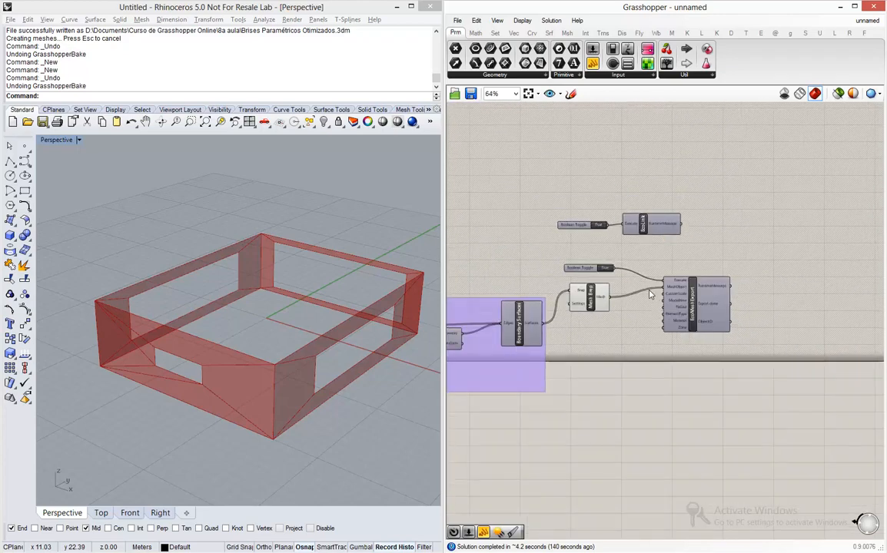
key("alt+Tab")
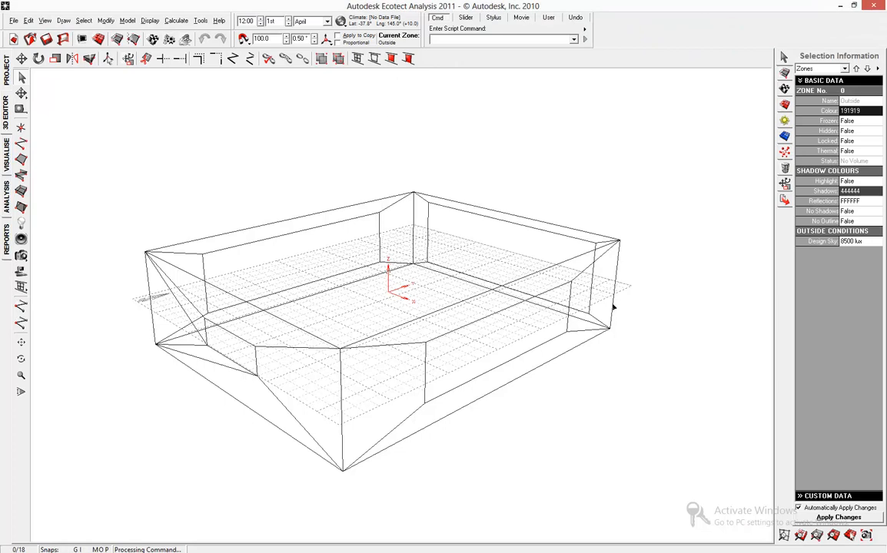
key("alt+Tab")
Step: Add a second EcoMeshExport component below the first one in Grasshopper
left_click(633, 382)
scroll(683, 323, "down", 4)
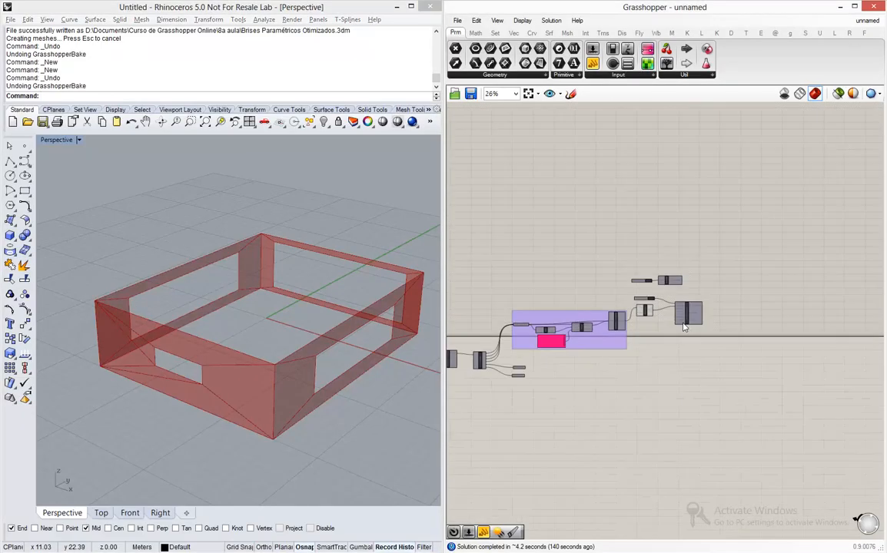
scroll(679, 389, "up", 3)
scroll(687, 382, "up", 2)
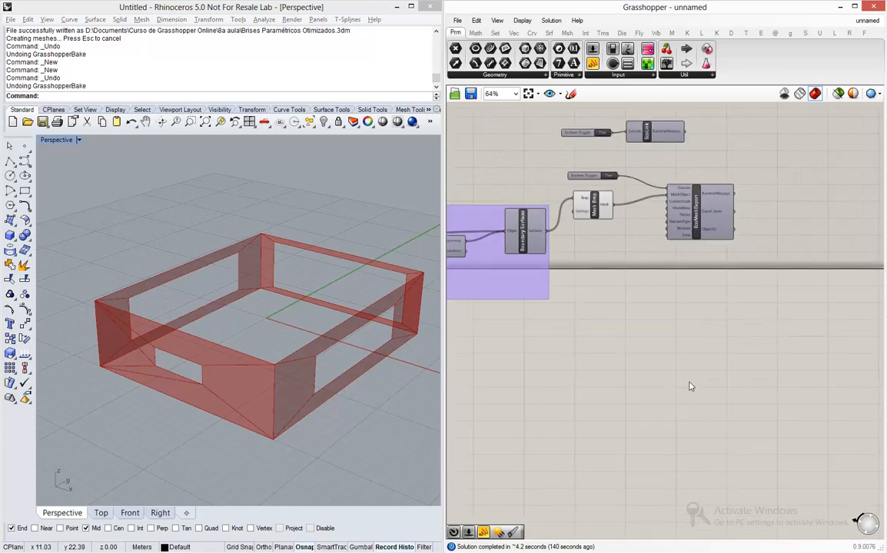
double_click(692, 381)
type("eco")
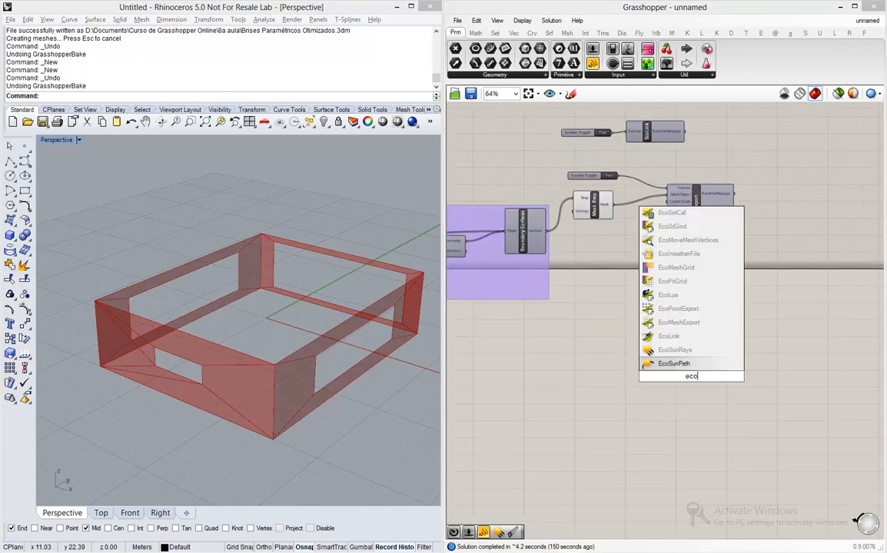
type("mesh")
key("Up")
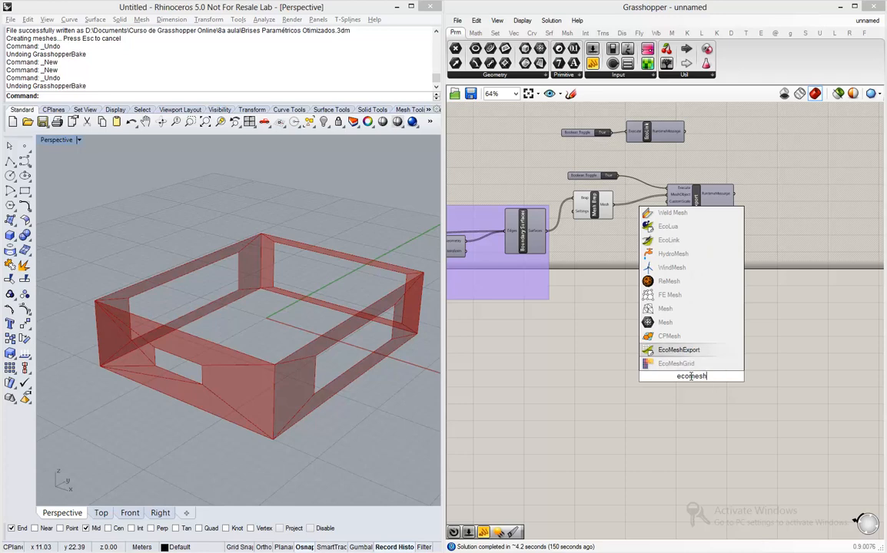
key("Return")
left_click_drag(691, 380, 707, 373)
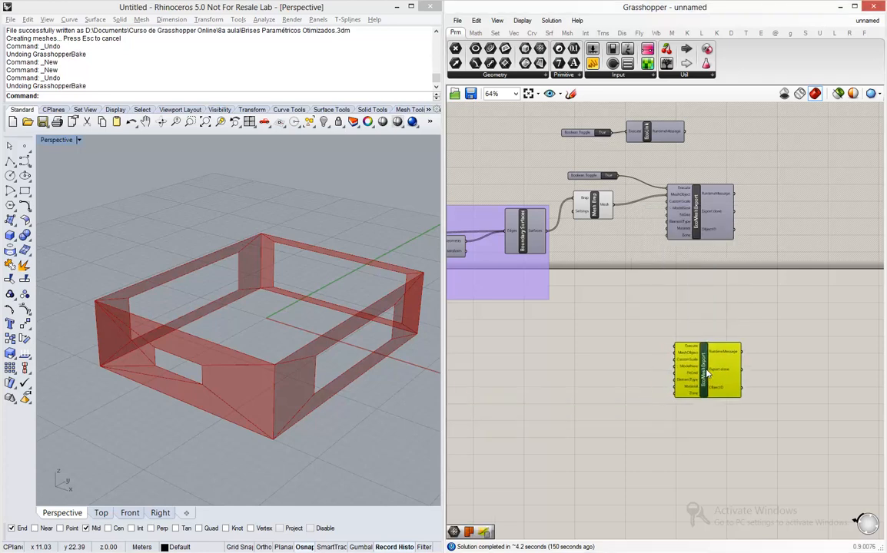
Step: Connect the upper EcoMeshExport's Export done output to the Execute input of the lower EcoMeshExport
left_click(673, 325)
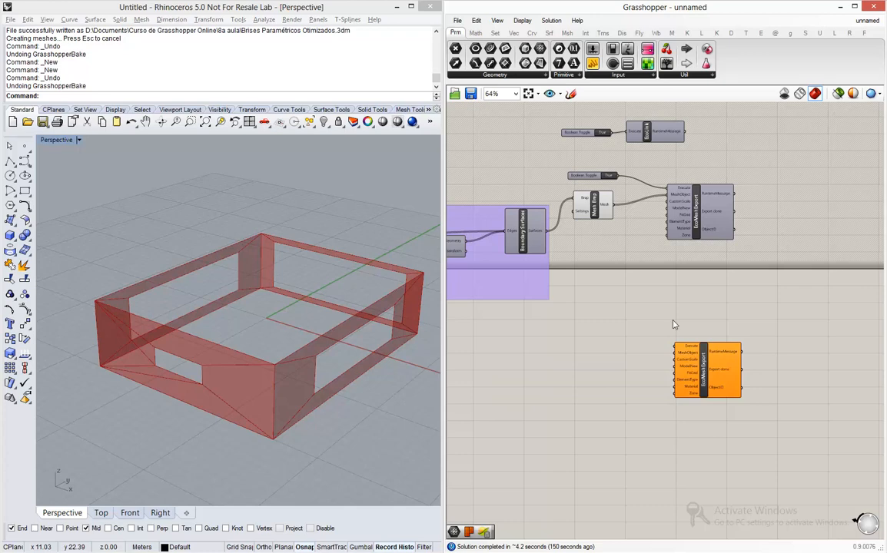
scroll(622, 175, "up", 6)
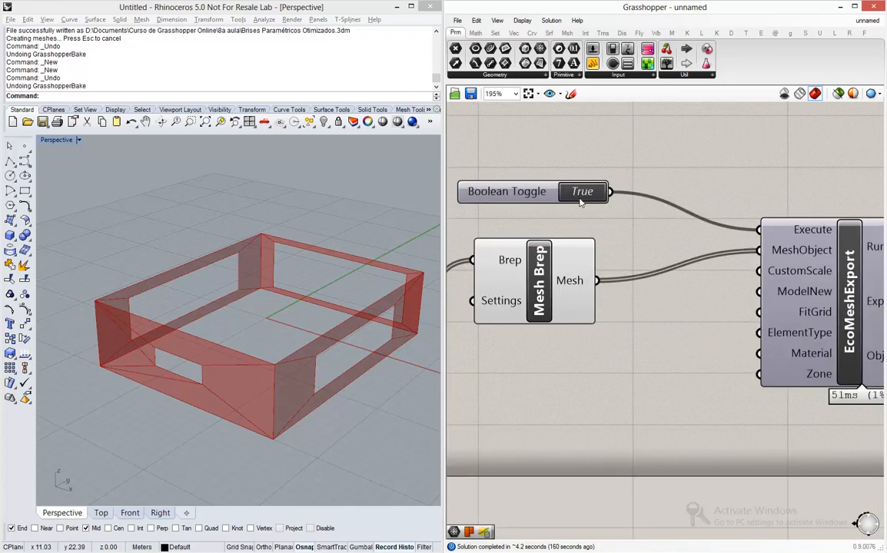
scroll(589, 176, "down", 4)
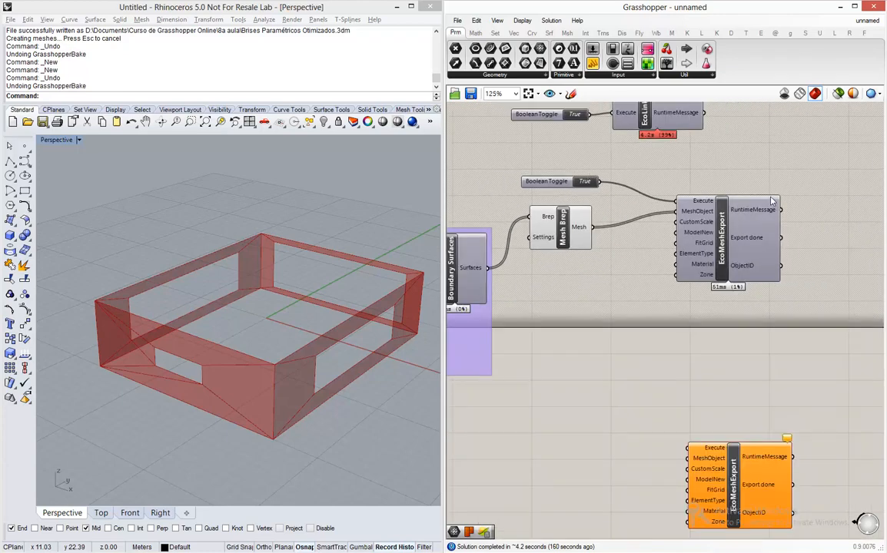
scroll(771, 201, "up", 3)
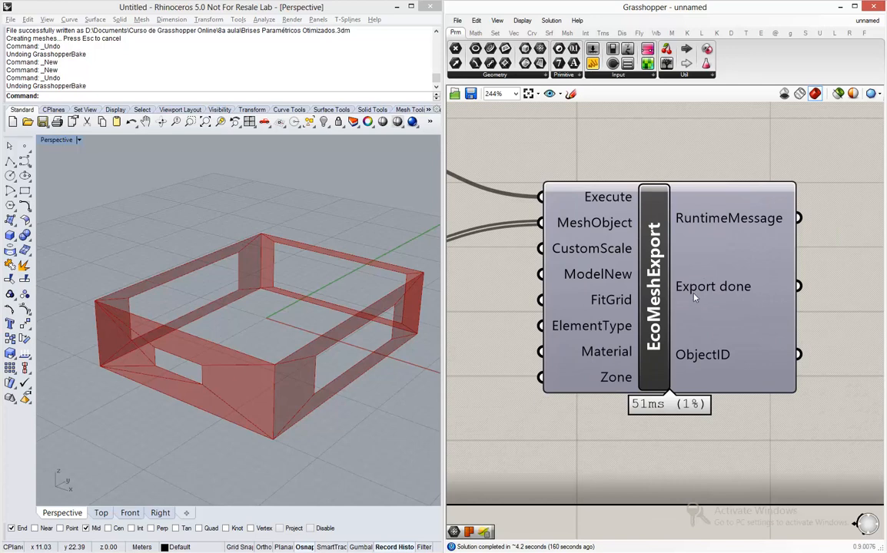
mouse_move(695, 299)
mouse_move(715, 288)
left_click_drag(799, 289, 719, 475)
scroll(806, 254, "down", 5)
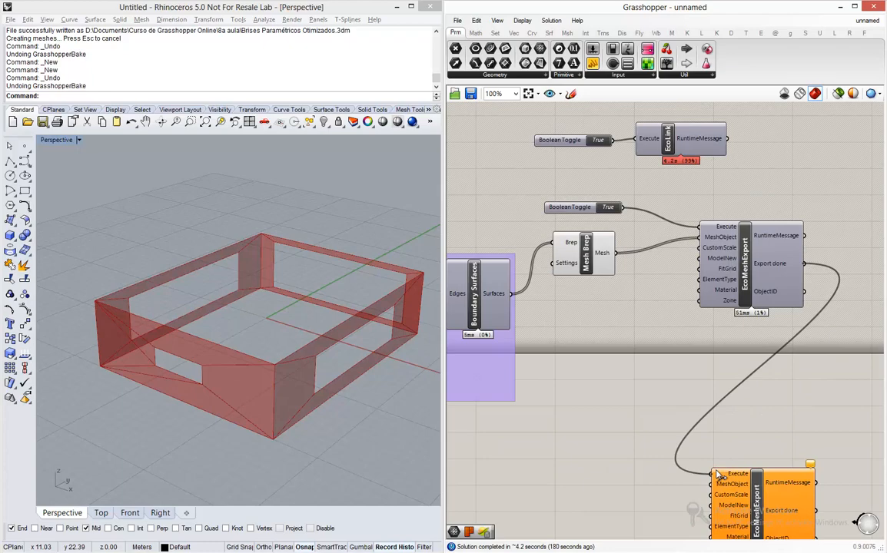
scroll(647, 375, "down", 3)
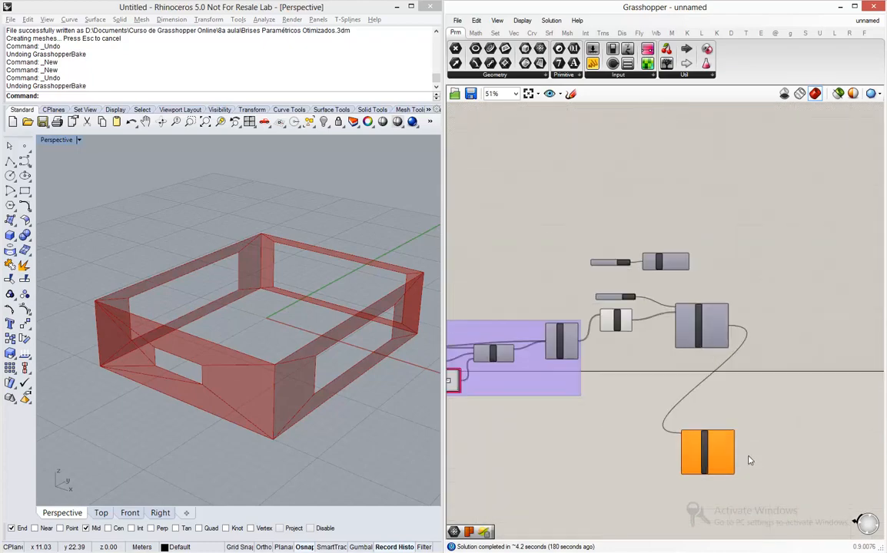
Step: Move the Surface - PISO and Surface - TETO parameters below the purple group, closer to the lower EcoMeshExport
scroll(750, 461, "up", 3)
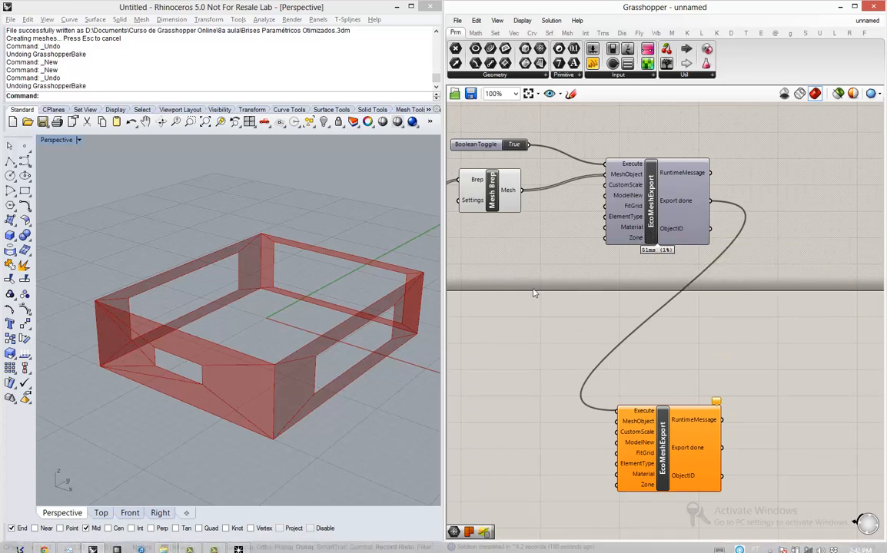
mouse_move(616, 200)
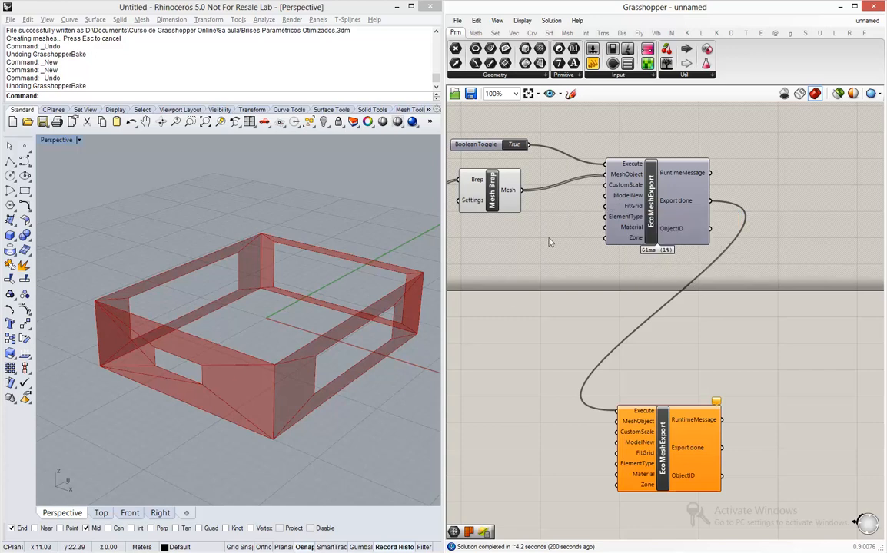
mouse_move(641, 446)
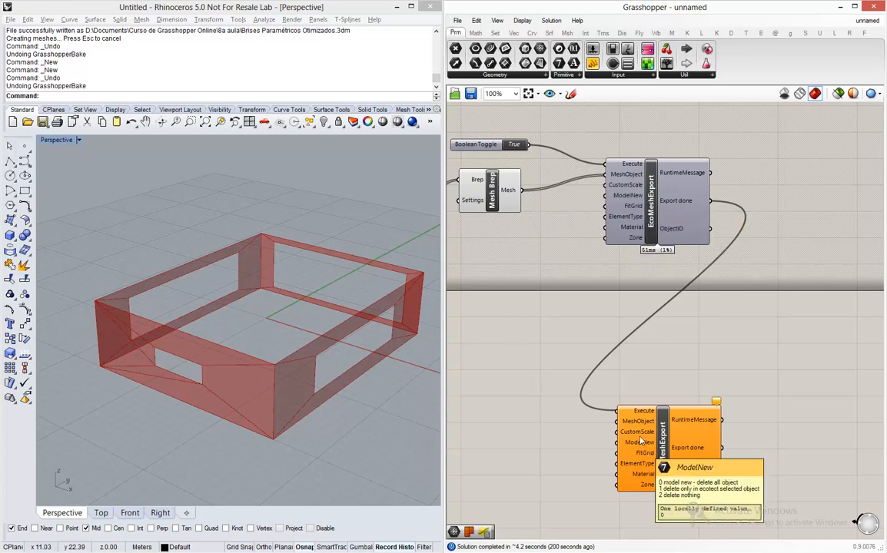
scroll(641, 446, "down", 8)
scroll(536, 400, "up", 4)
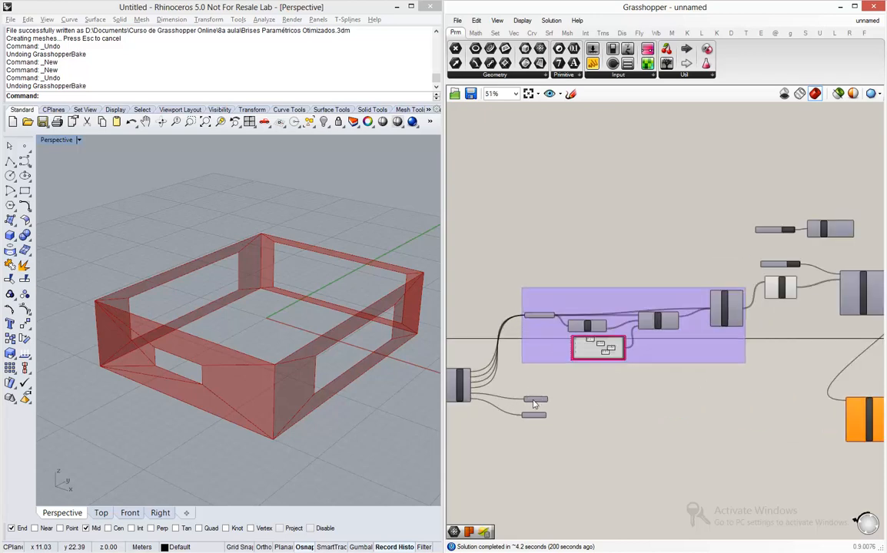
left_click_drag(536, 400, 710, 401)
scroll(733, 400, "up", 3)
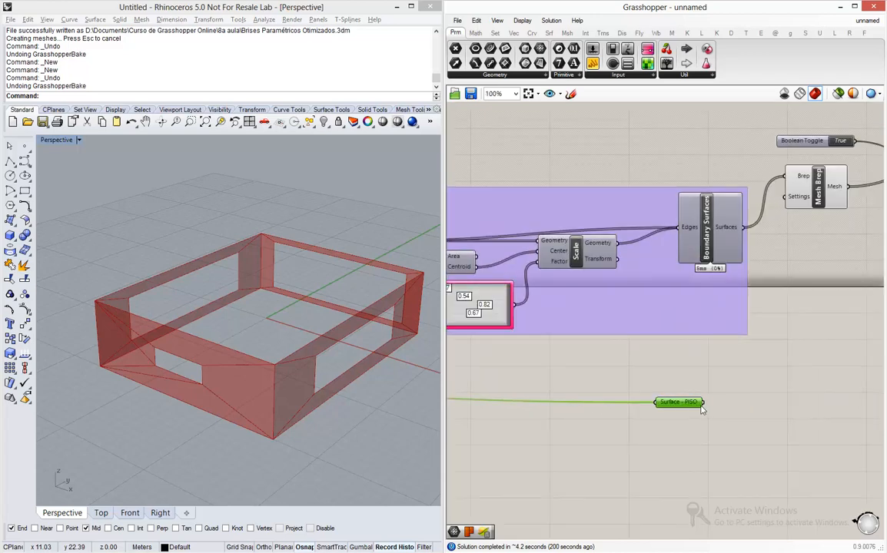
scroll(544, 409, "down", 2)
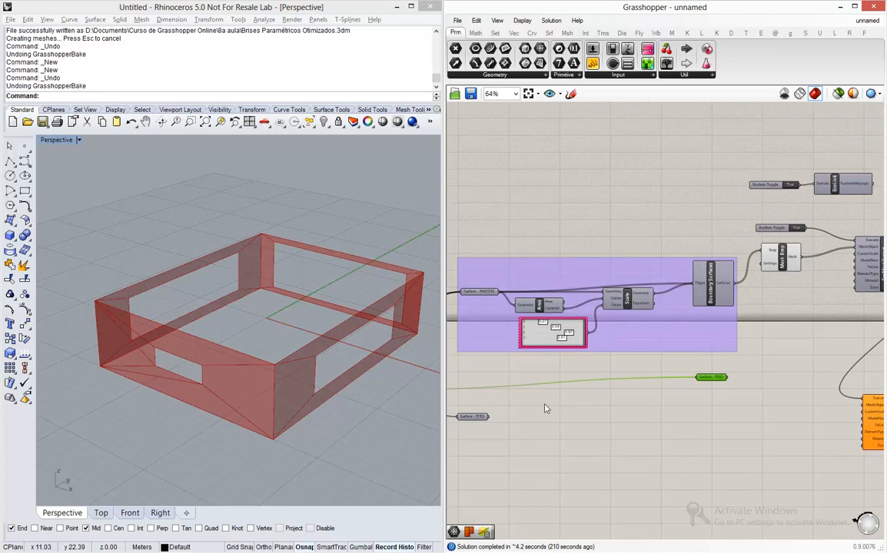
left_click_drag(478, 421, 710, 434)
right_click_drag(820, 429, 675, 382)
scroll(676, 387, "up", 2)
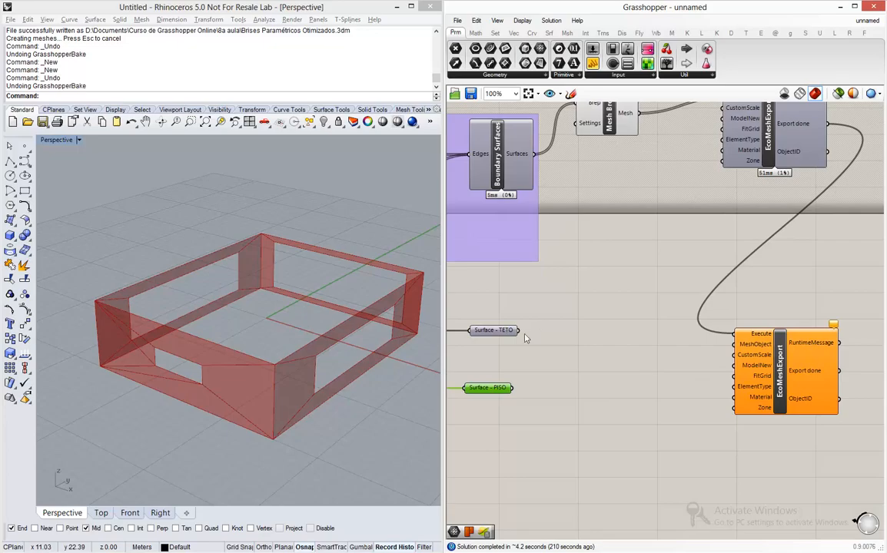
Step: Connect Surface - TETO to the lower EcoMeshExport's MeshObject input and check the exported roof in Ecotect
key("alt+Tab")
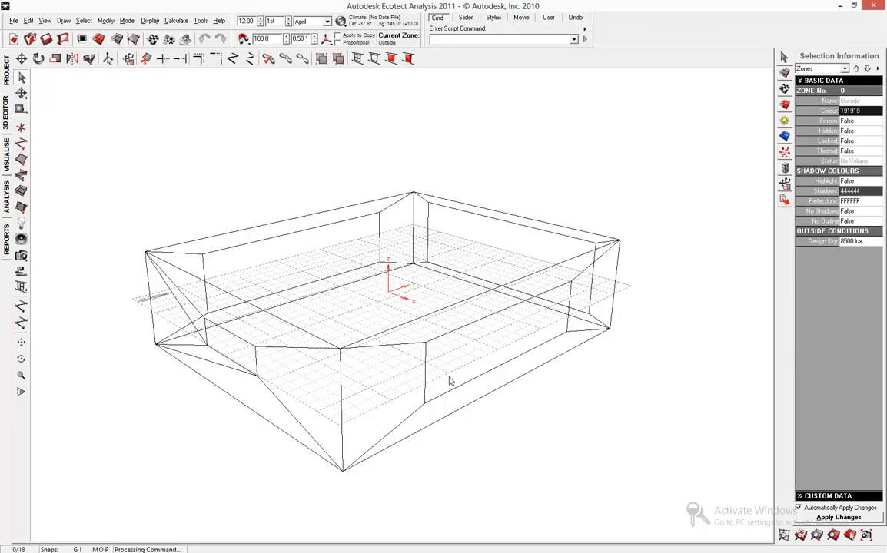
key("alt+Tab")
left_click_drag(518, 331, 730, 352)
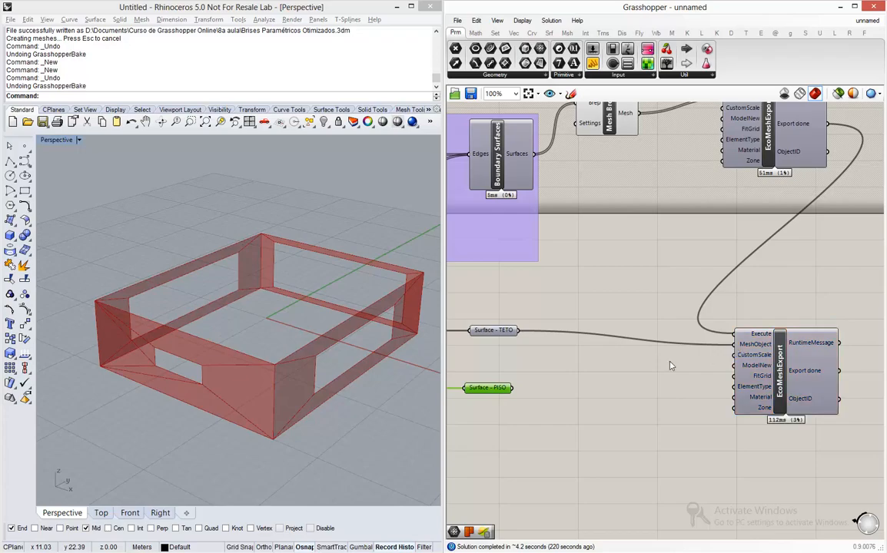
key("alt+Tab")
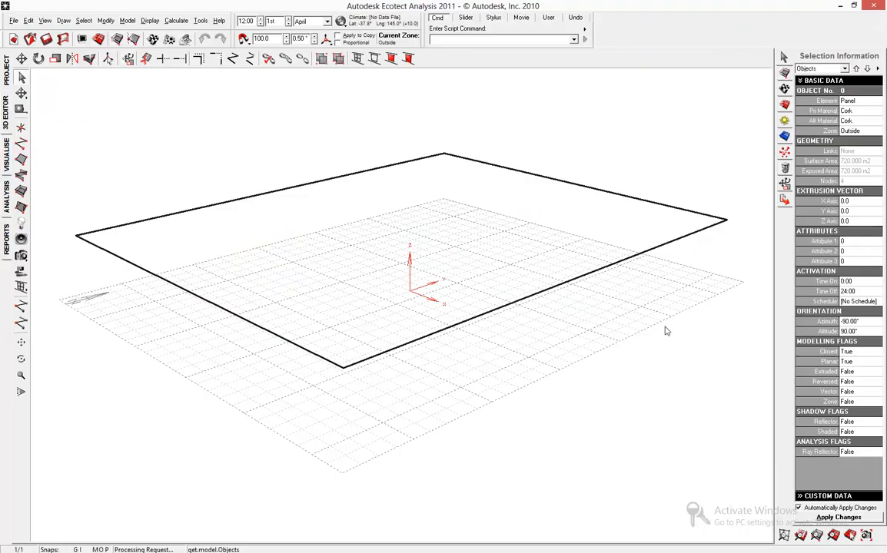
key("alt+Tab")
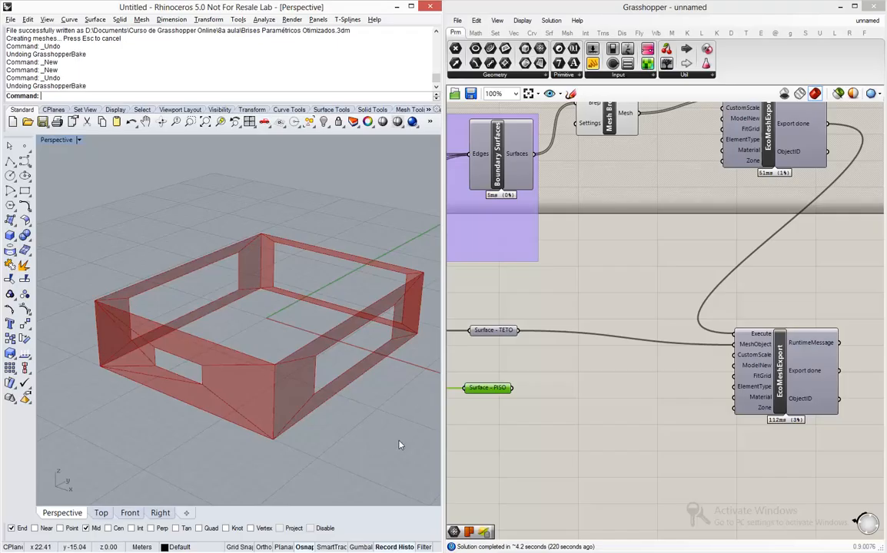
Step: Add a Number Slider set to 2, connect it to the lower EcoMeshExport's ModelNew input and check the model in Ecotect
scroll(767, 388, "up", 4)
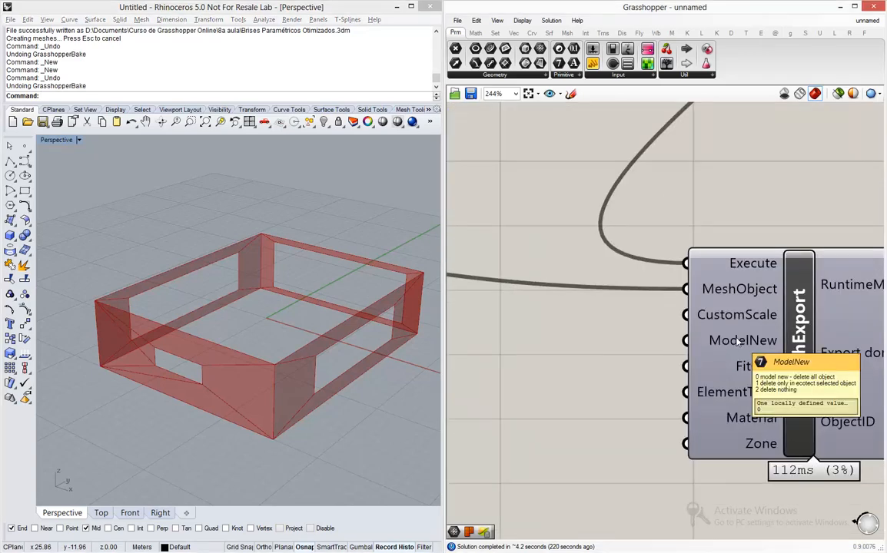
scroll(632, 312, "down", 3)
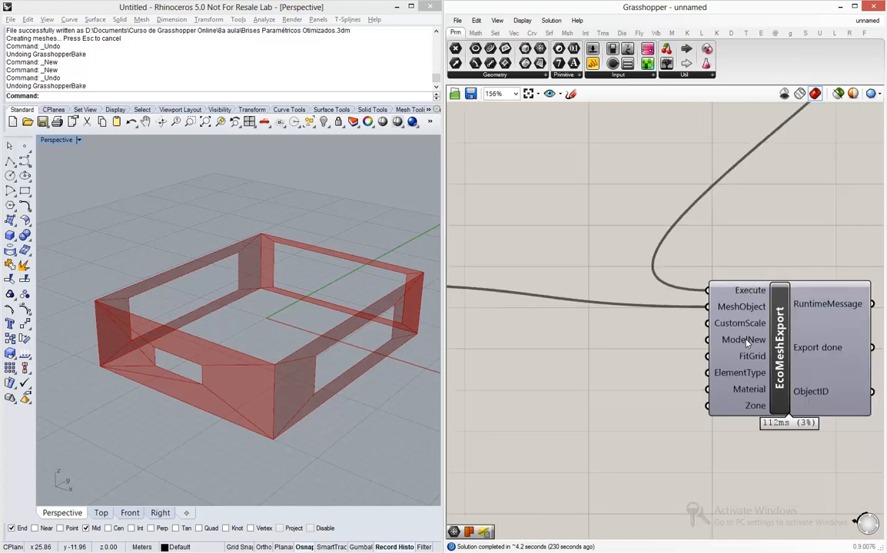
double_click(583, 355)
type("2")
key("Return")
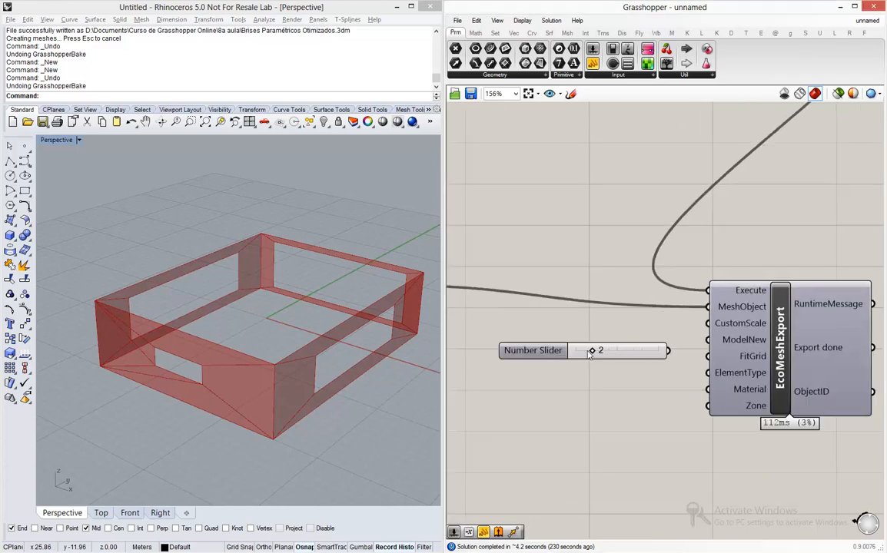
left_click_drag(668, 351, 708, 340)
left_click(651, 355)
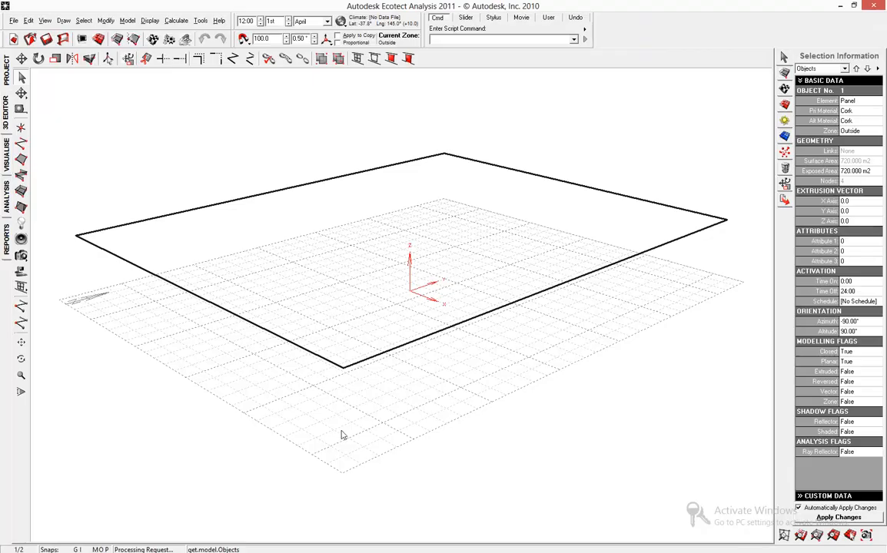
key("alt+Tab")
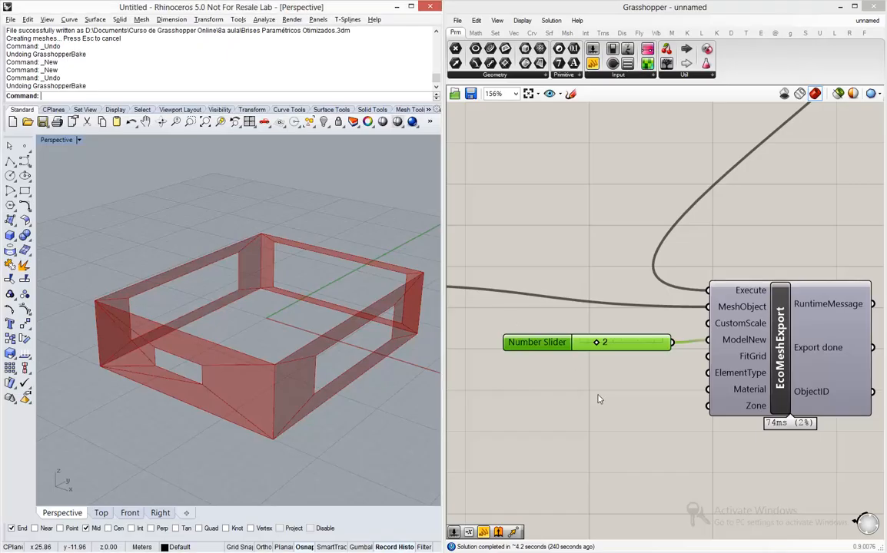
Step: Re-run the exports by switching the upper EcoMeshExport's Boolean Toggle to False and back to True, then inspect the model in Ecotect
left_click(599, 397)
scroll(663, 411, "down", 5)
scroll(617, 232, "up", 6)
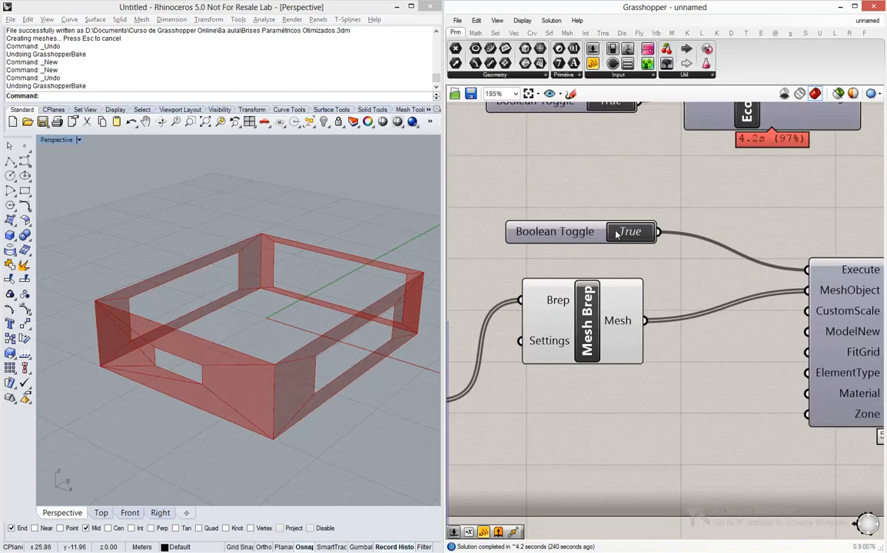
double_click(638, 234)
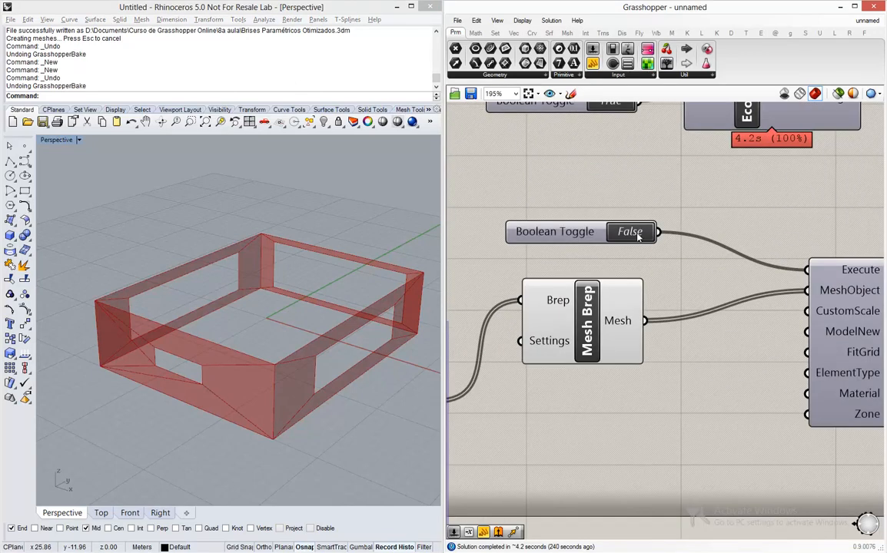
double_click(637, 235)
scroll(638, 234, "down", 5)
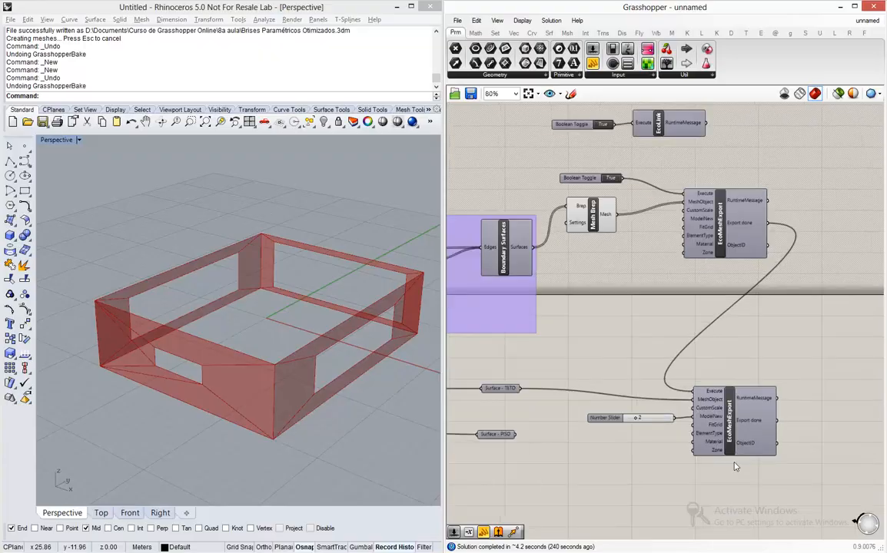
scroll(735, 466, "up", 3)
key("alt+Tab")
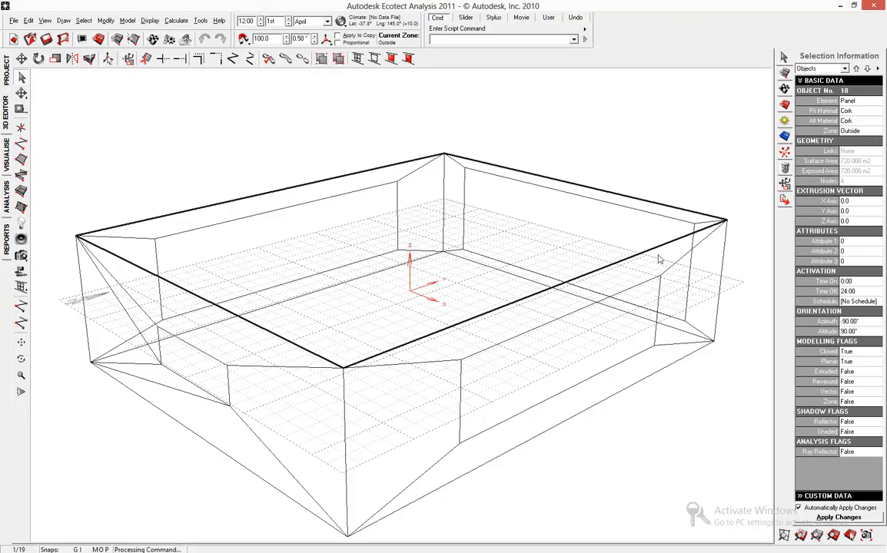
key("alt+Tab")
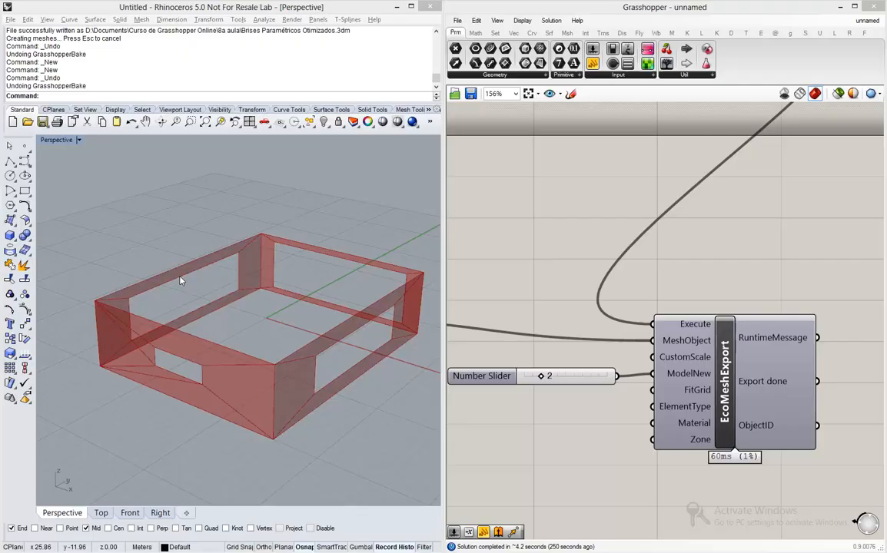
Step: Move Surface - PISO well below and to the left of Surface - TETO to free space around it
scroll(730, 242, "down", 5)
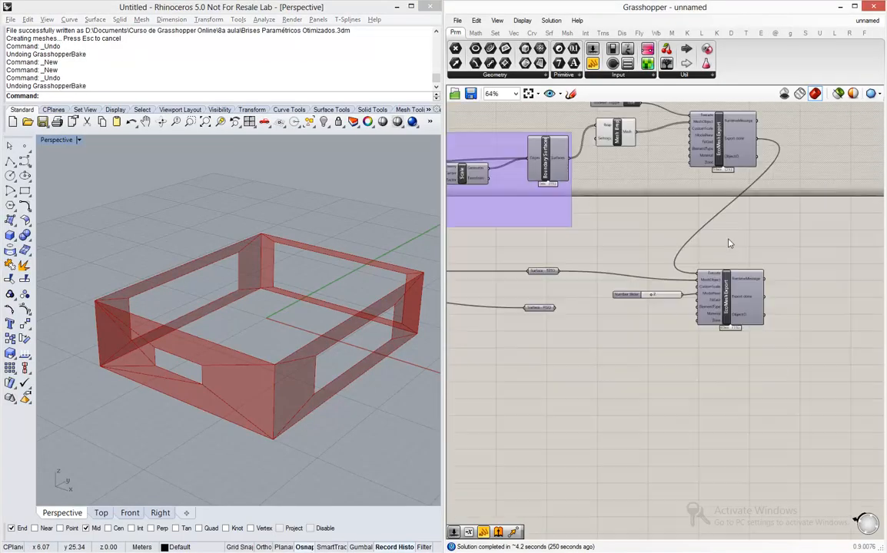
scroll(581, 296, "up", 3)
left_click_drag(582, 290, 584, 392)
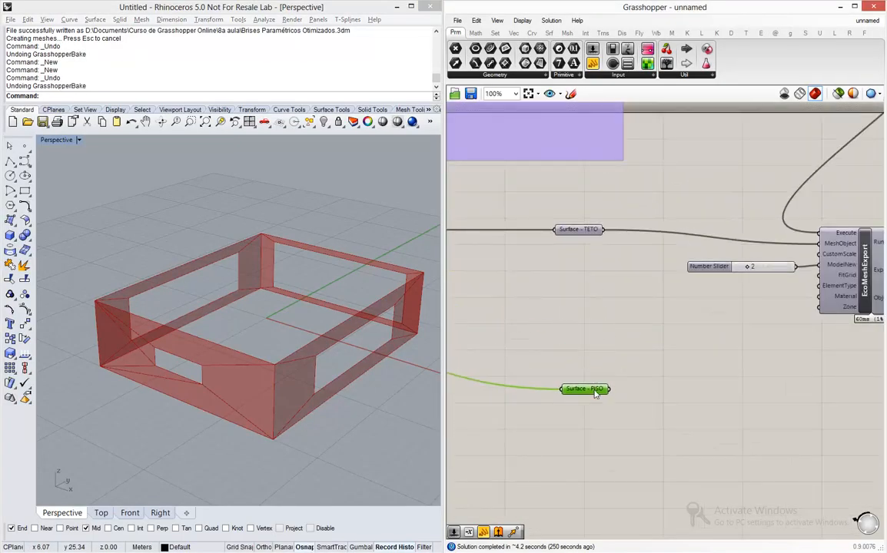
scroll(669, 369, "down", 5)
scroll(627, 375, "up", 3)
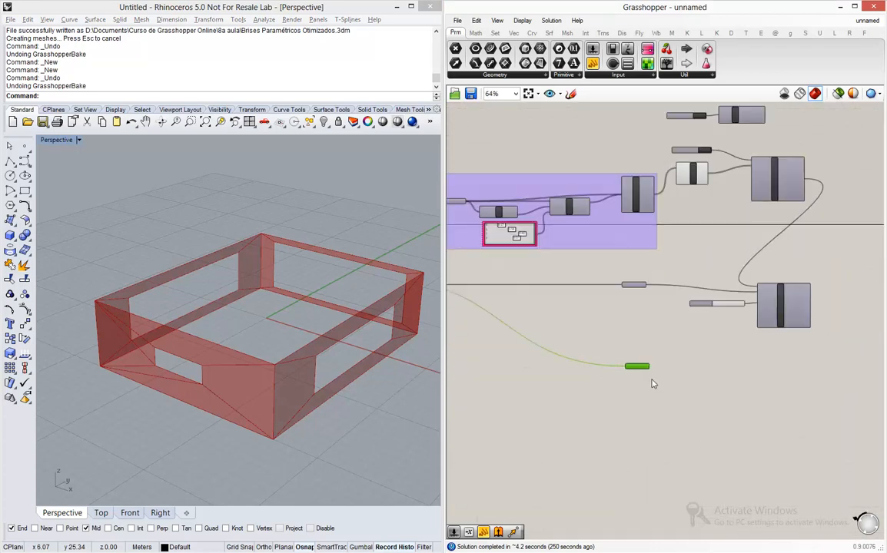
left_click_drag(629, 372, 521, 374)
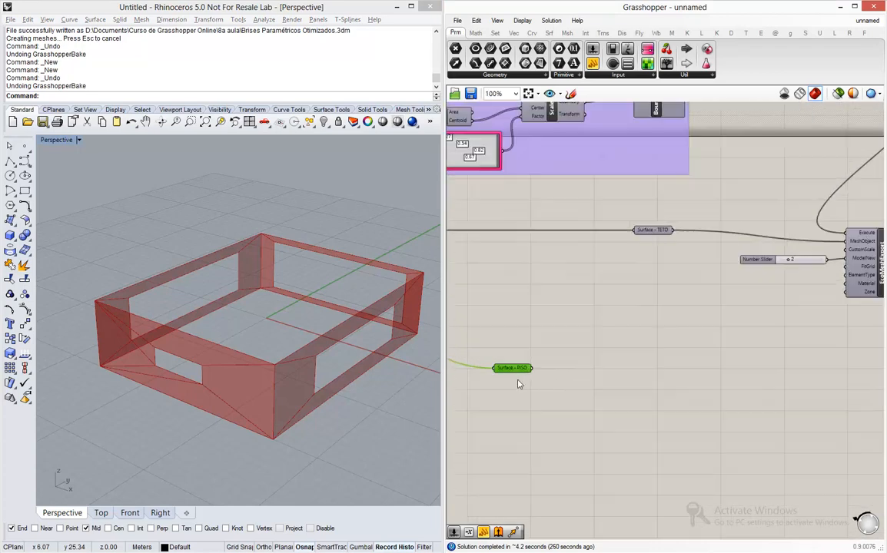
scroll(519, 383, "up", 4)
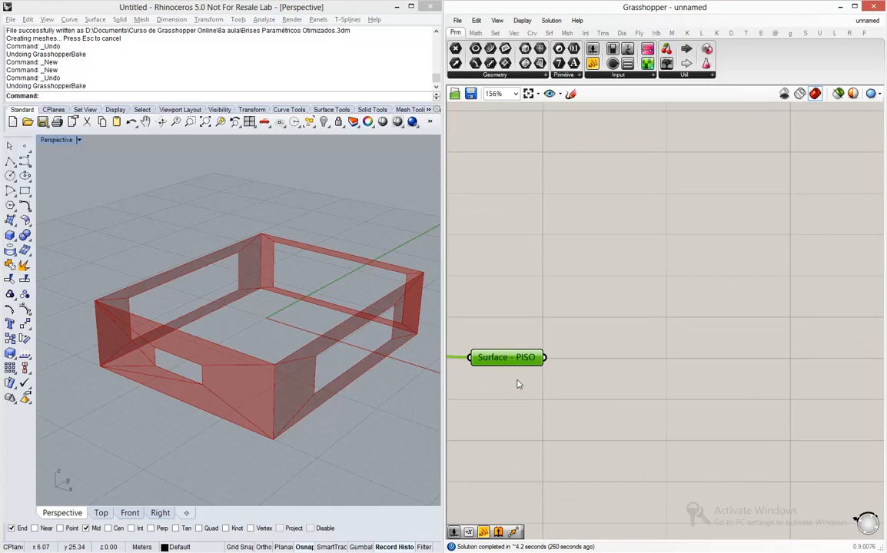
left_click(567, 331)
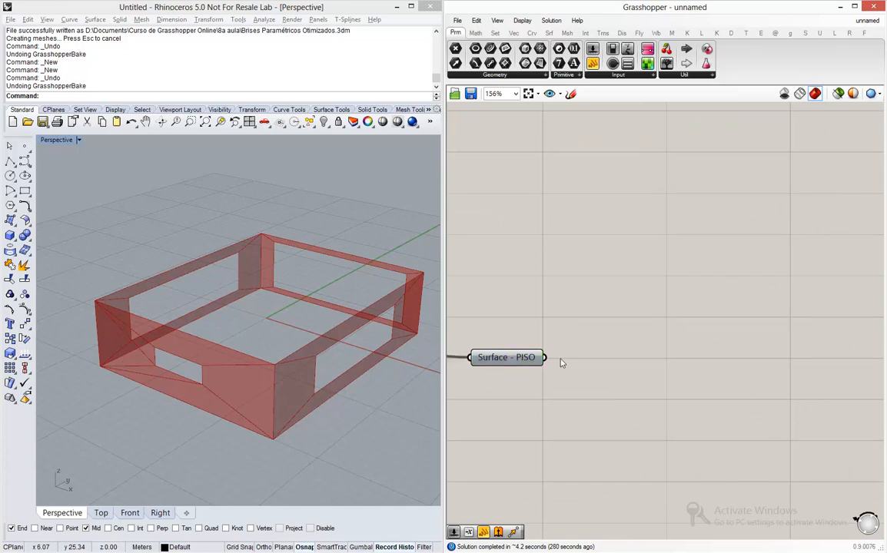
Step: Add a Divide Domain² component beside Surface - PISO and connect Surface - PISO to its Domain input
scroll(503, 360, "down", 4)
scroll(527, 364, "up", 3)
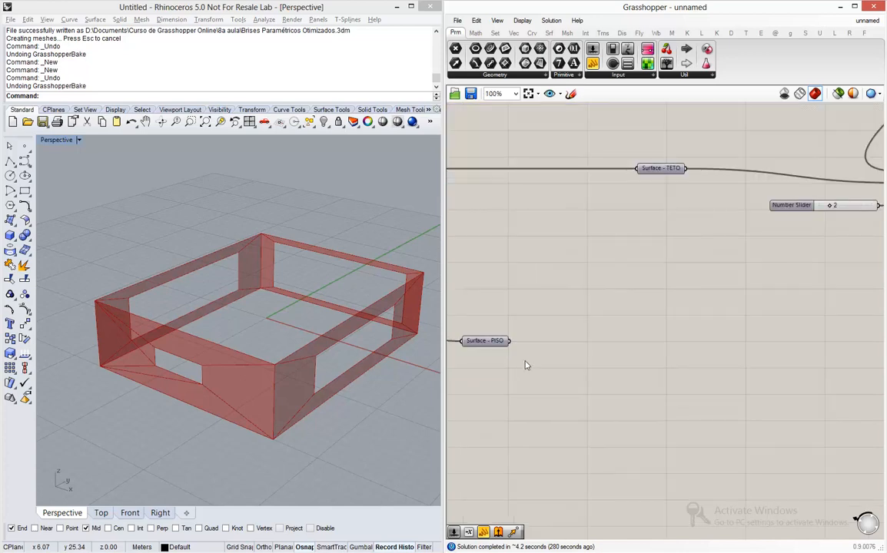
double_click(572, 370)
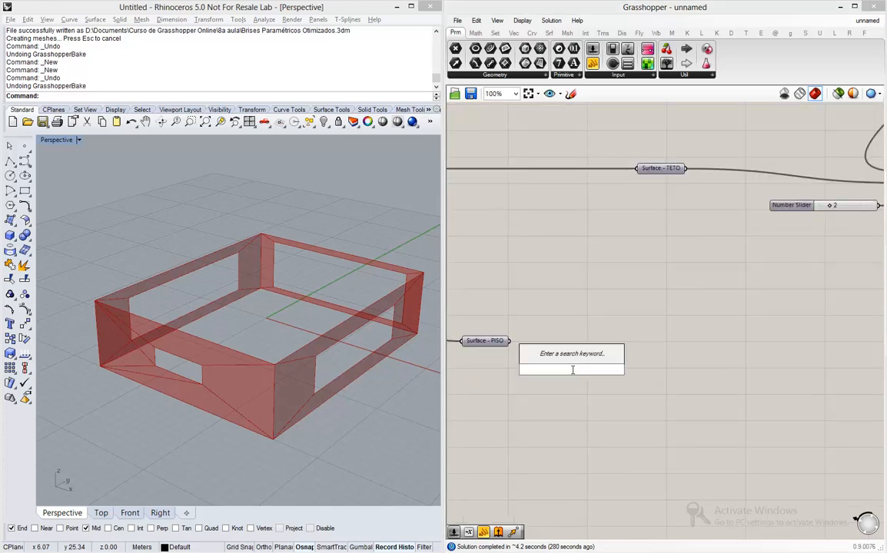
type("divide")
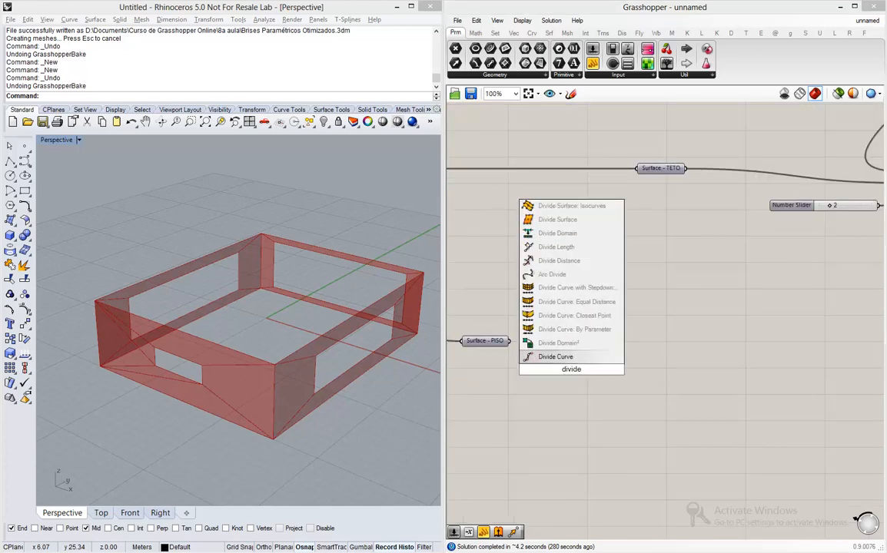
left_click(558, 343)
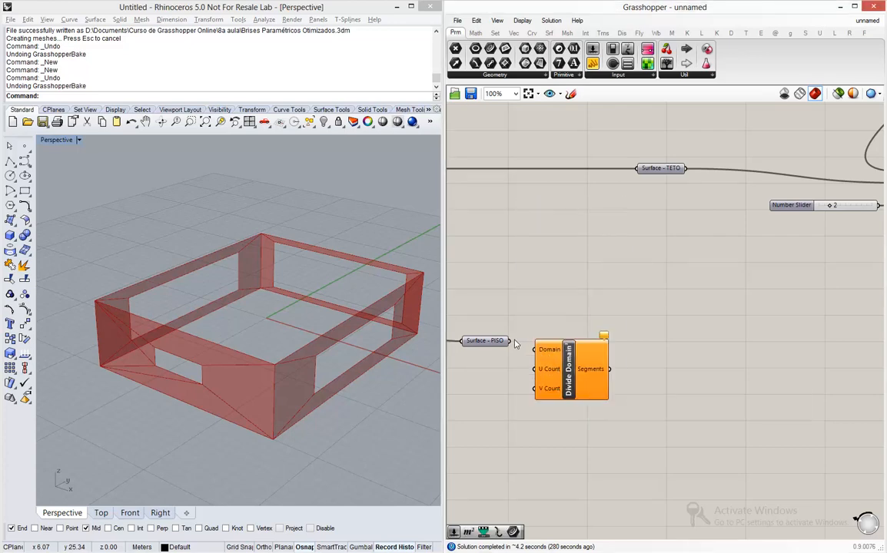
left_click_drag(508, 340, 534, 349)
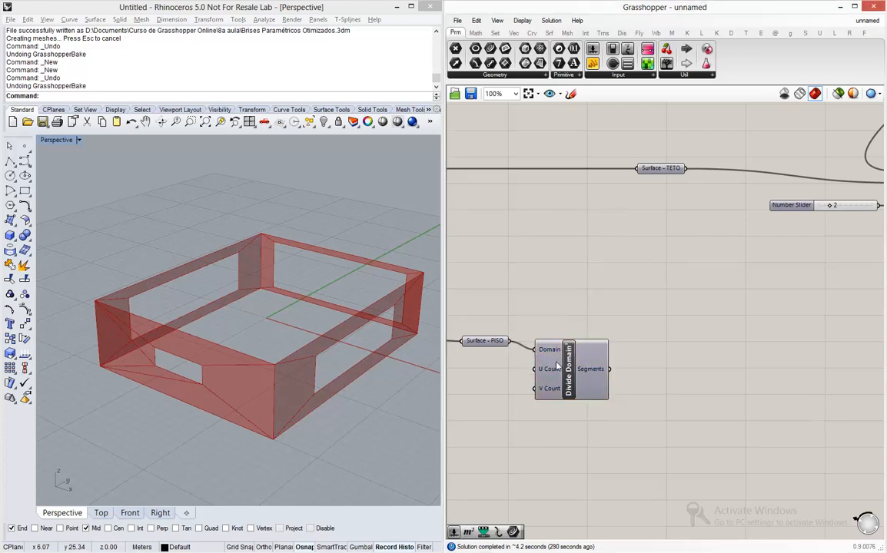
Step: Add two Number Sliders set to 5 and connect them to Divide Domain²'s U Count and V Count inputs
double_click(477, 385)
type("5")
key("Return")
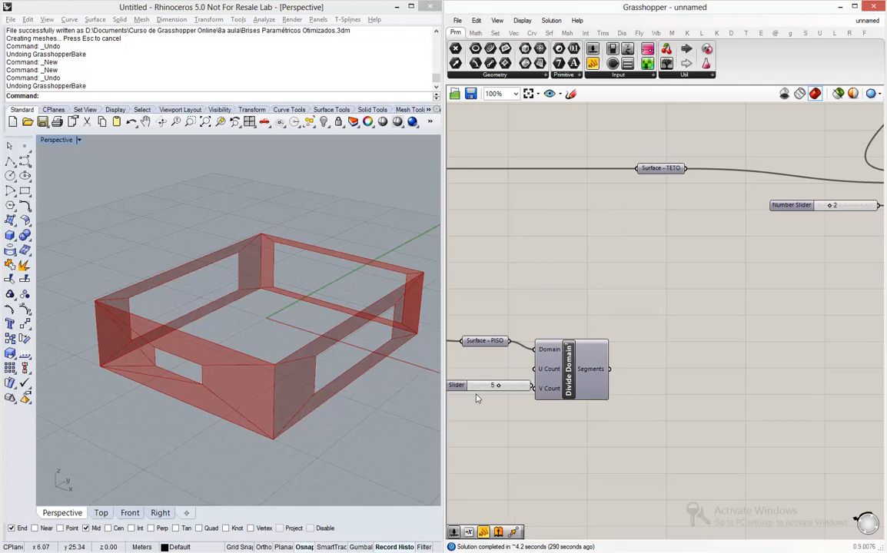
double_click(475, 419)
type("5")
key("Return")
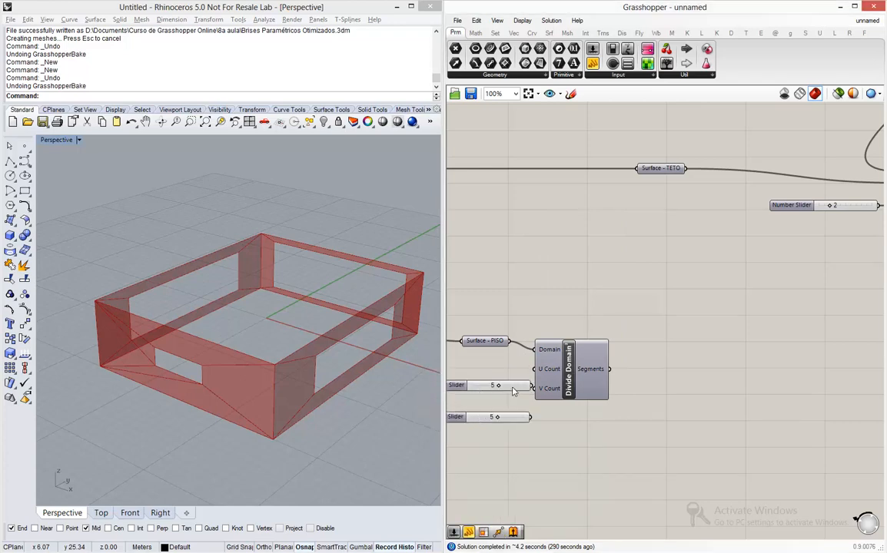
left_click_drag(513, 391, 534, 370)
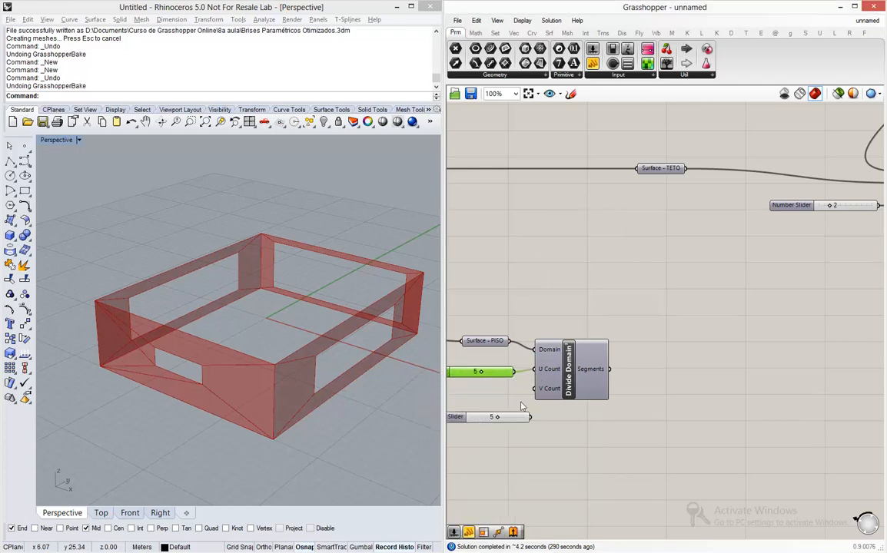
left_click_drag(525, 416, 569, 400)
Step: Add an Isotrim component, feed it Surface - PISO and the Divide Domain² Segments, and check the subdivided floor in the Rhino viewport
double_click(668, 364)
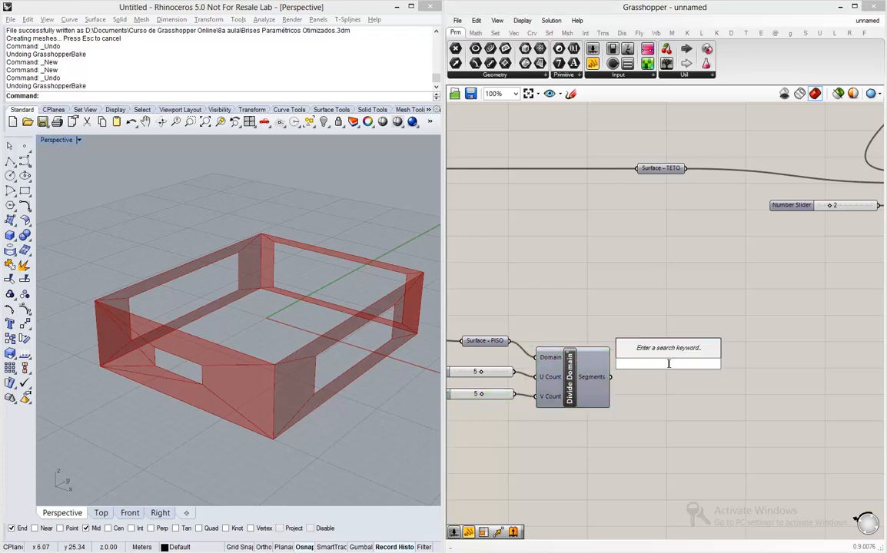
type("isotrim")
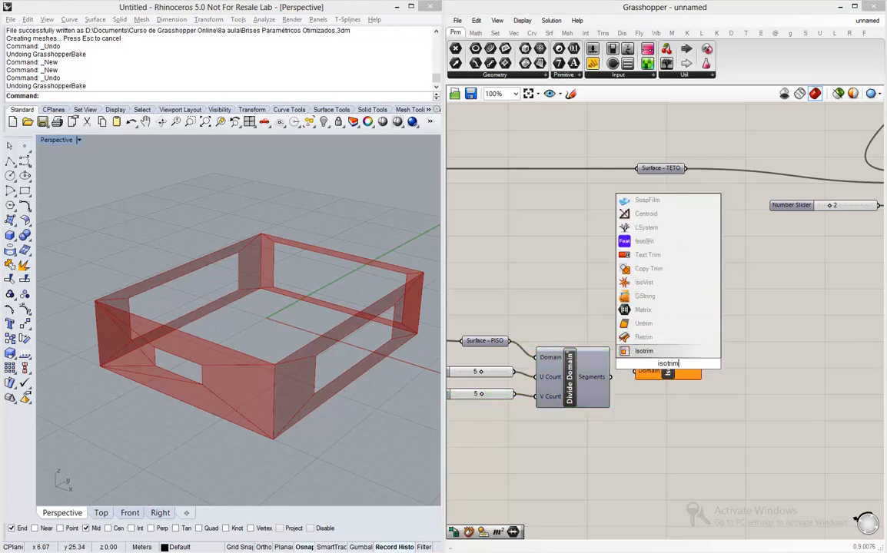
key("Return")
left_click_drag(508, 340, 670, 351)
left_click_drag(610, 377, 641, 367)
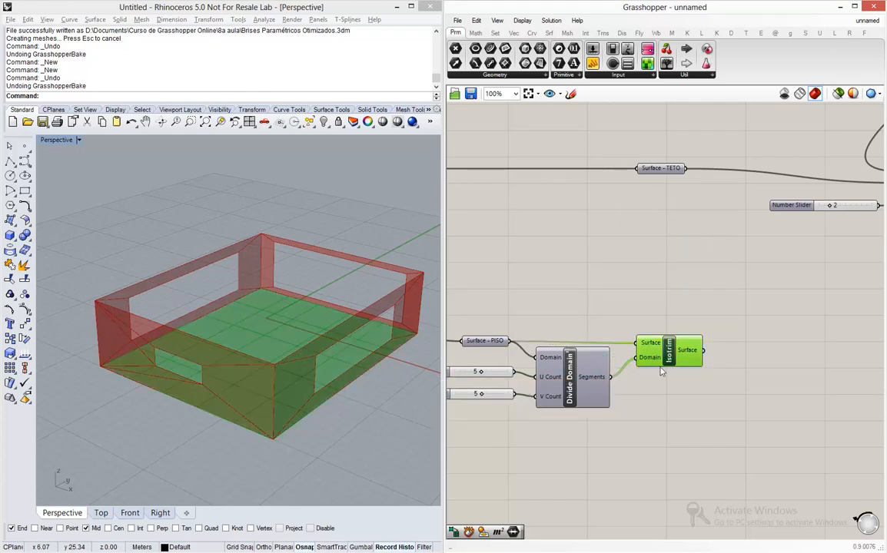
left_click(501, 427)
right_click_drag(271, 303, 316, 370)
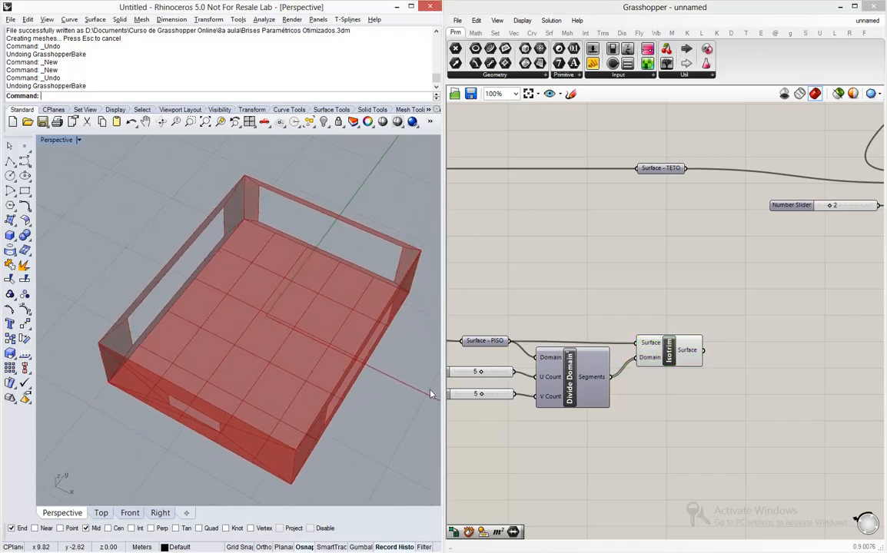
Step: Add an Area component after Isotrim and connect Isotrim's Surface output to its Geometry input
right_click_drag(688, 425, 690, 408)
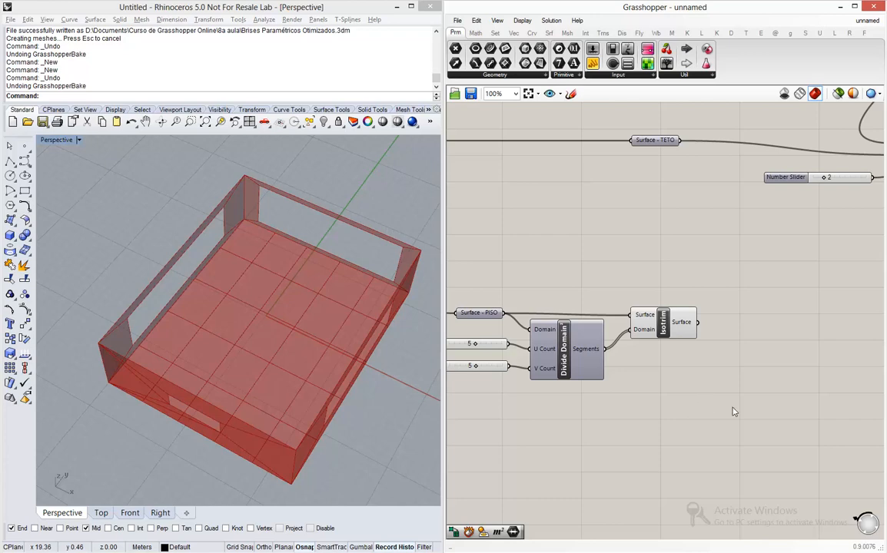
right_click_drag(733, 412, 691, 410)
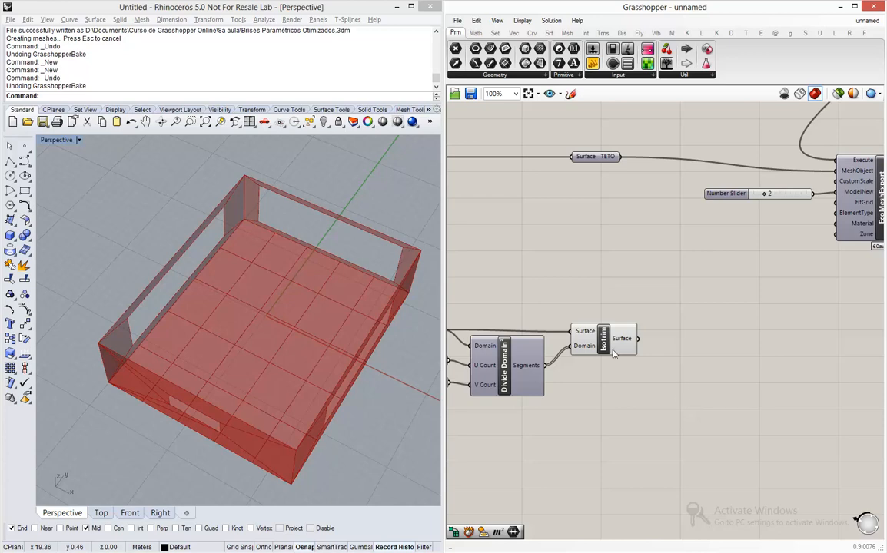
mouse_move(623, 340)
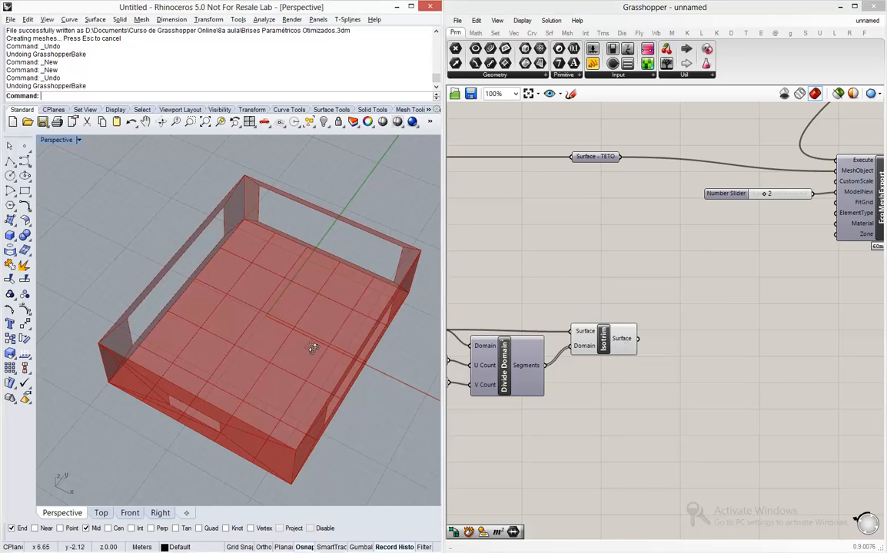
right_click_drag(311, 346, 314, 301)
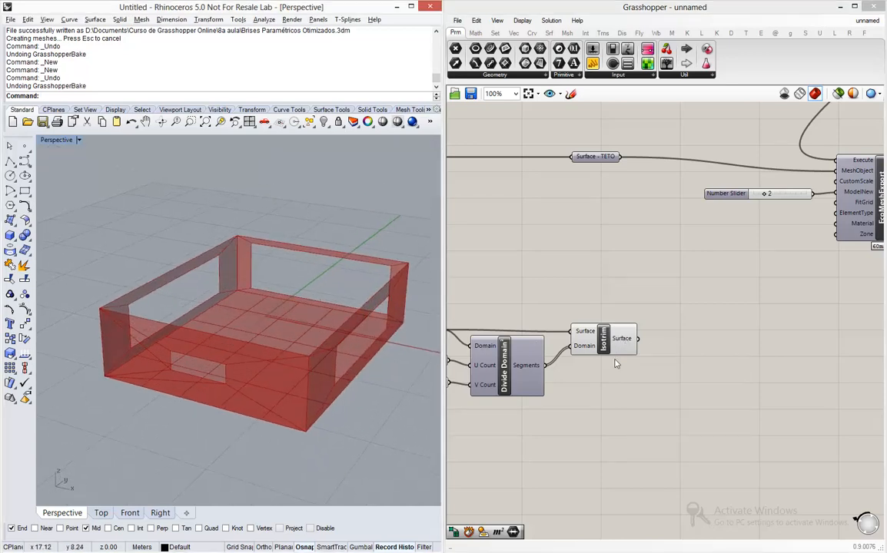
double_click(700, 351)
type("area")
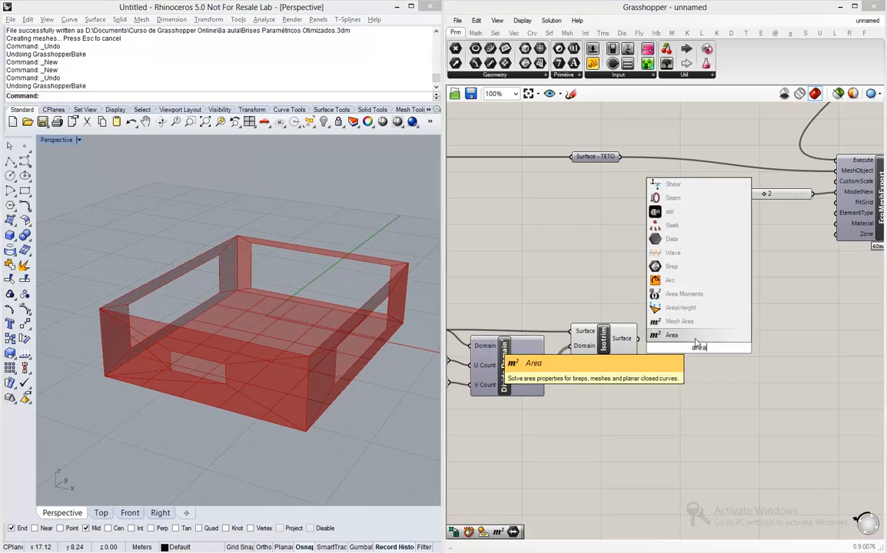
key("Return")
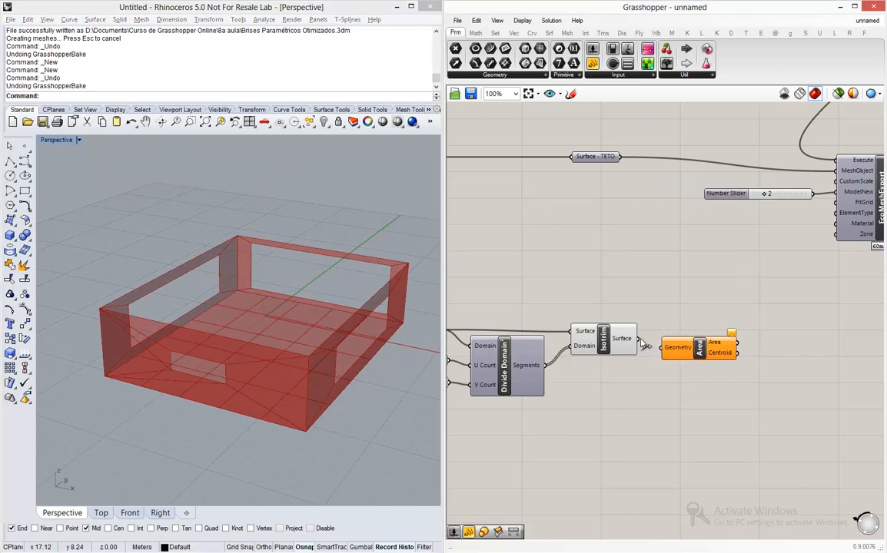
left_click_drag(637, 339, 695, 339)
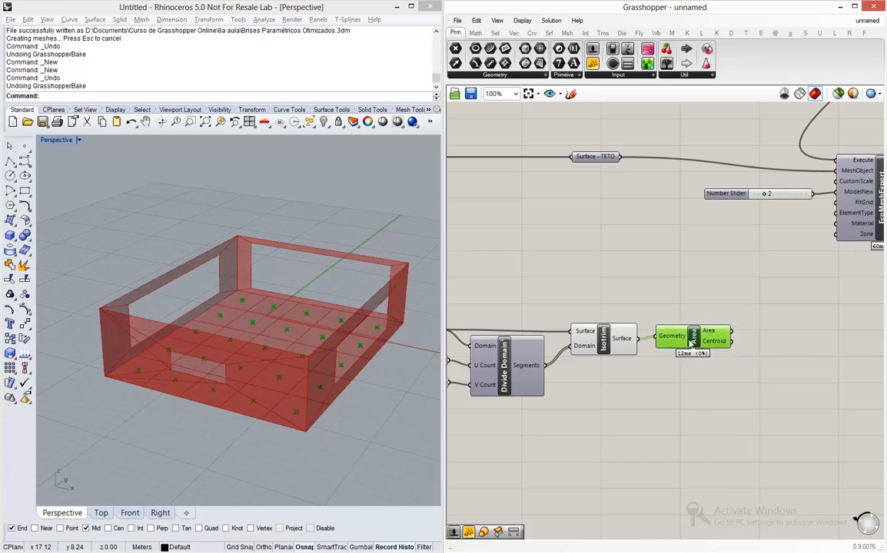
Step: Add an EcoPointExport component and place it below the lower EcoMeshExport, beside the Area component
scroll(579, 353, "down", 4)
scroll(698, 368, "up", 4)
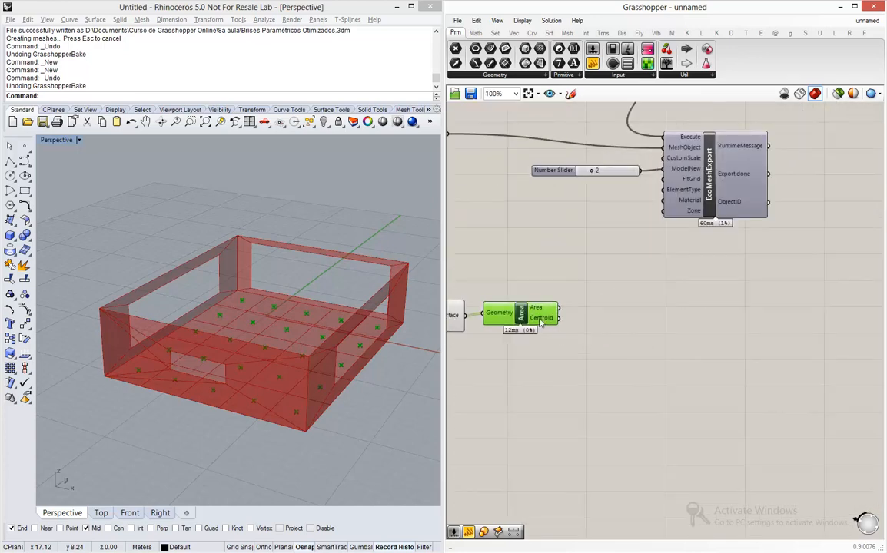
mouse_move(541, 323)
double_click(692, 381)
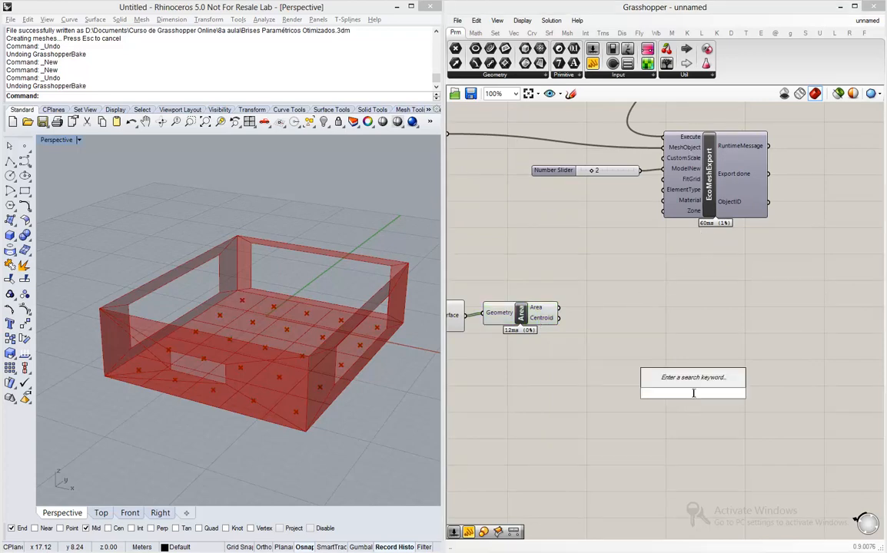
type("ecopo")
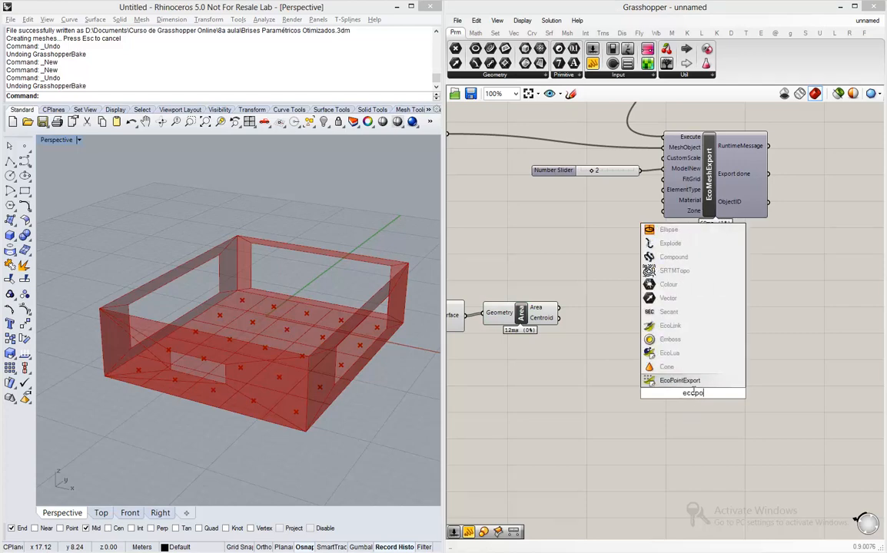
key("Return")
left_click_drag(693, 397, 708, 336)
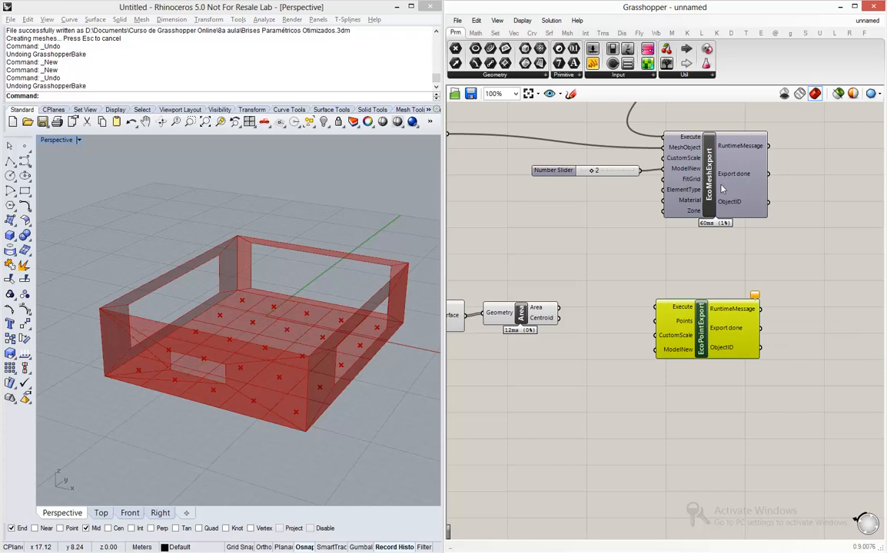
Step: Connect the lower EcoMeshExport's Export done output to EcoPointExport's Execute input and Area's Centroid output to its Points input
left_click(708, 195)
scroll(701, 231, "down", 5)
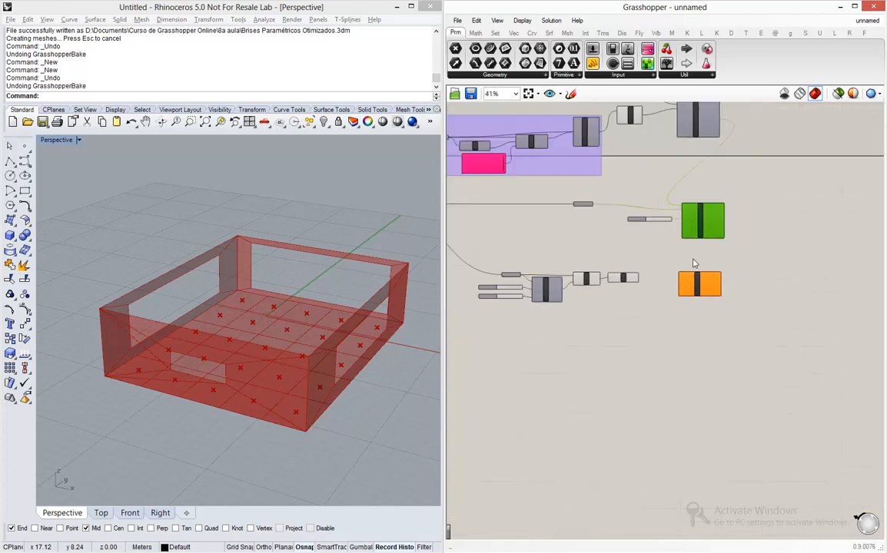
scroll(701, 244, "up", 5)
left_click_drag(727, 221, 615, 354)
left_click_drag(661, 373, 681, 357)
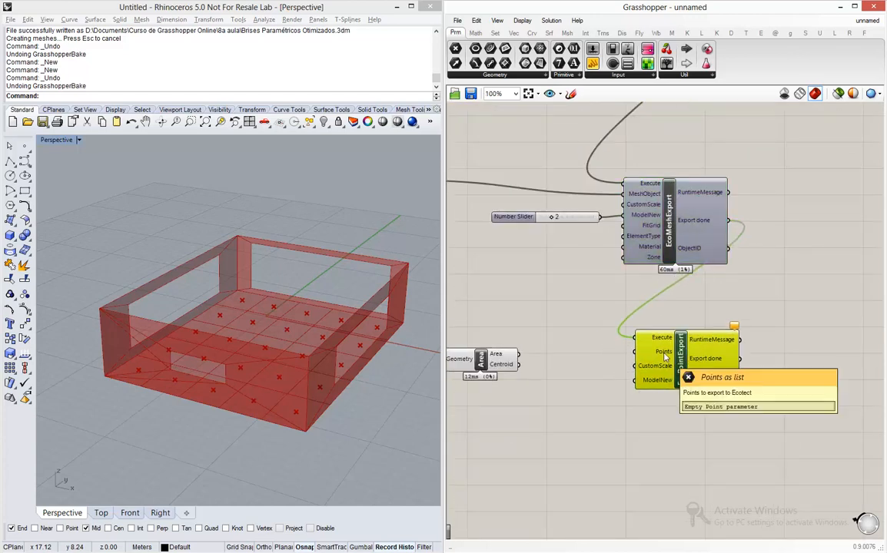
left_click_drag(519, 365, 637, 353)
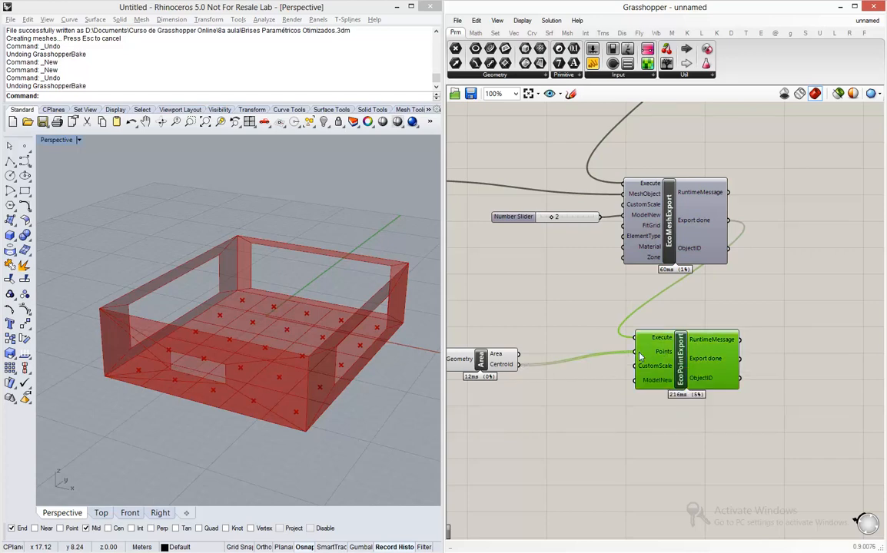
Step: Add a Number Slider set to 2, connect it to EcoPointExport's ModelNew input and check the exported points in Ecotect
mouse_move(657, 389)
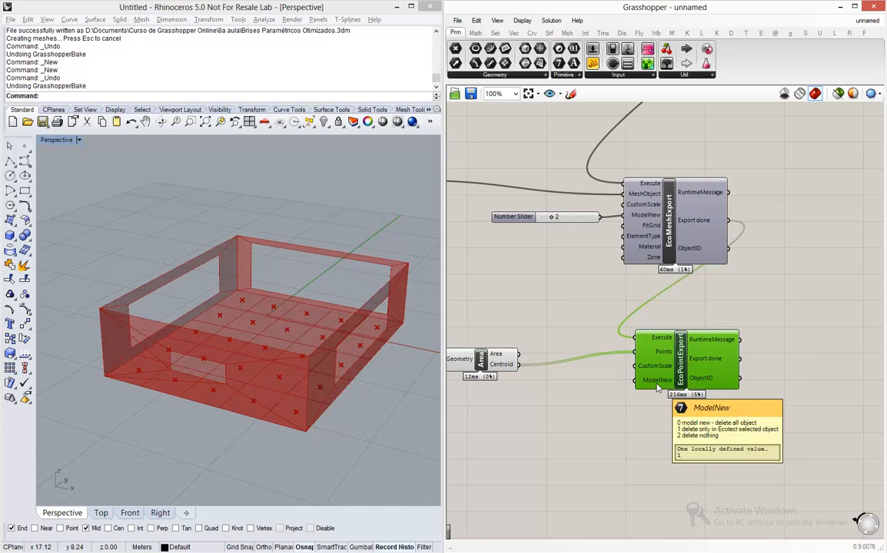
double_click(576, 394)
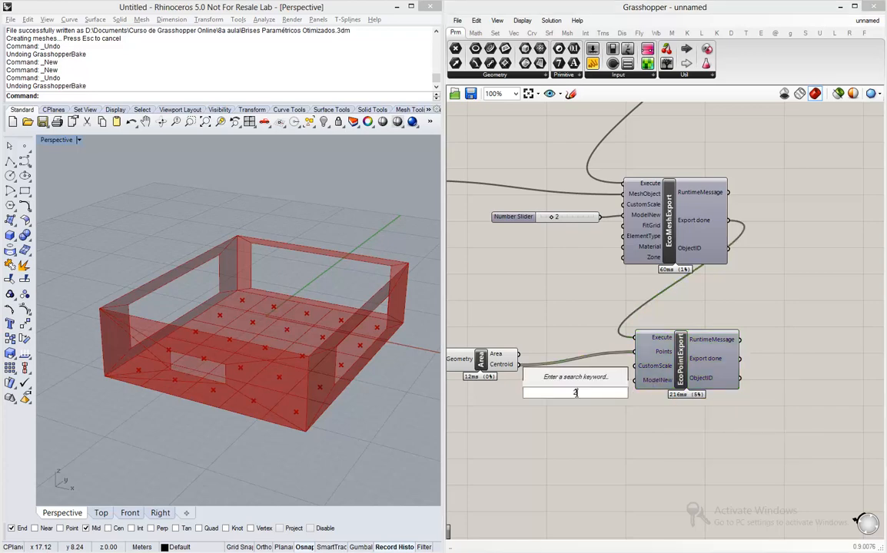
type("2")
key("Return")
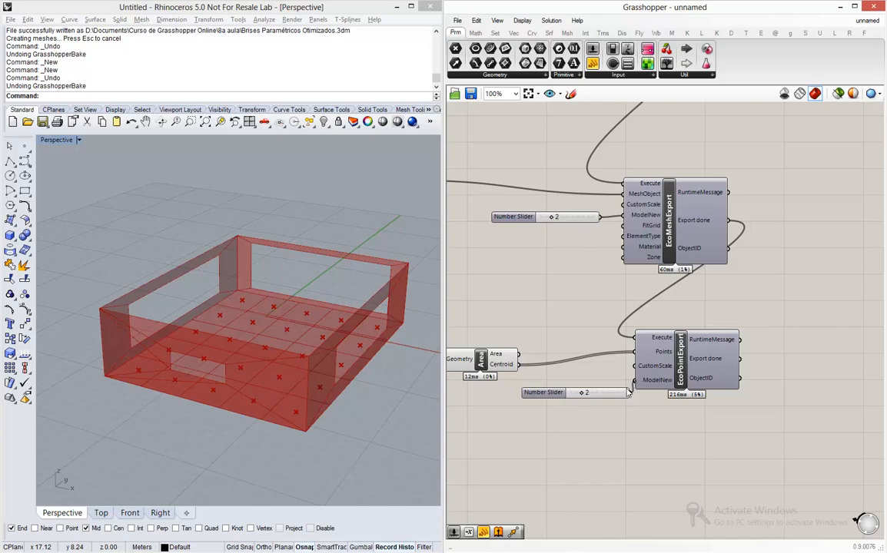
left_click_drag(621, 395, 607, 398)
key("alt+Tab")
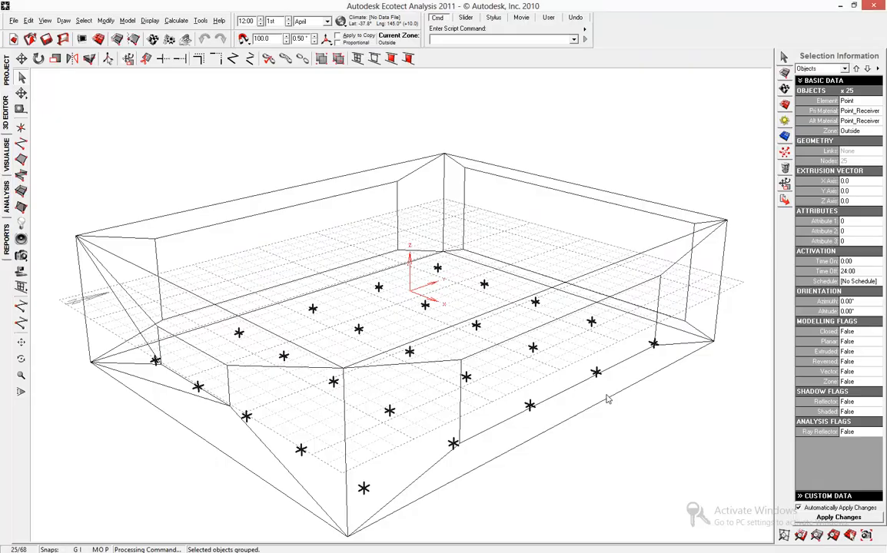
Step: Re-run the exports with the upper EcoMeshExport's Boolean Toggle in Grasshopper, then inspect the walls, roof and floor points in Ecotect
key("alt+Tab")
left_click(670, 444)
scroll(669, 445, "down", 5)
scroll(596, 265, "up", 3)
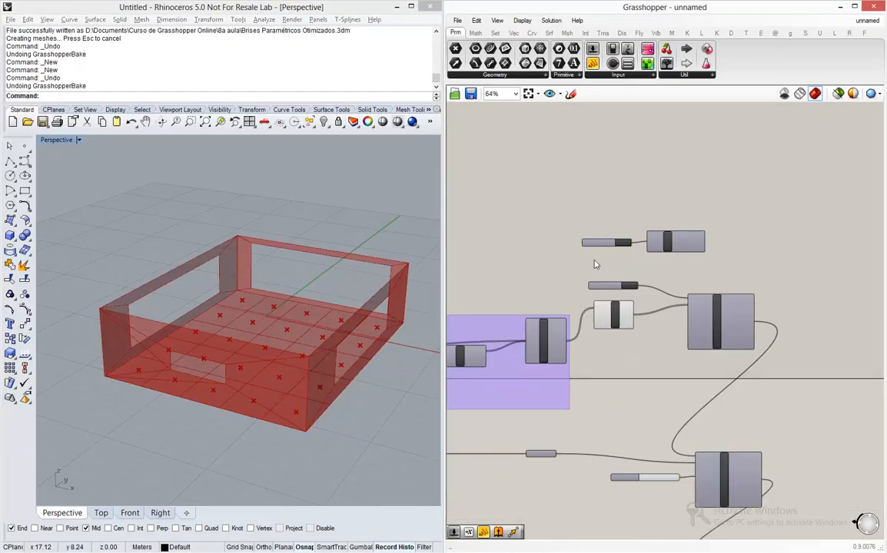
scroll(596, 264, "up", 5)
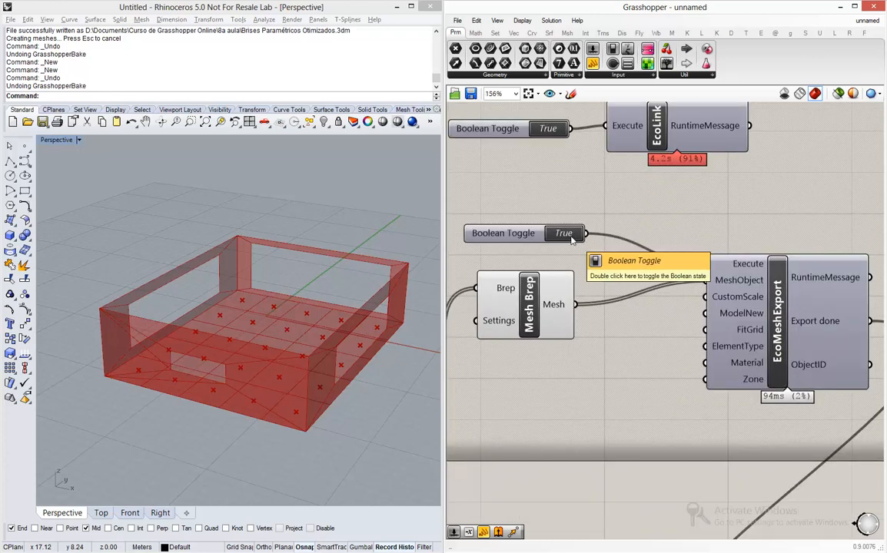
double_click(568, 235)
key("alt+Tab")
right_click_drag(554, 244, 567, 239)
left_click(568, 239)
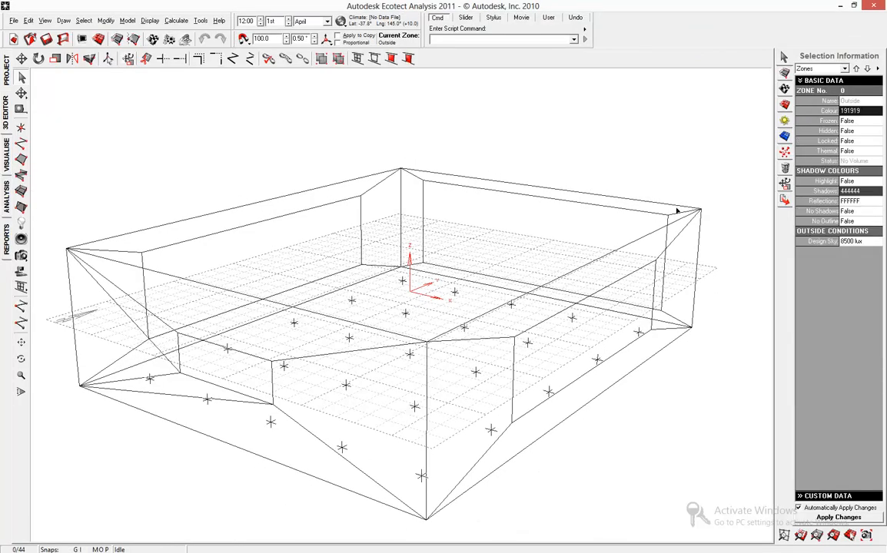
left_click(678, 209)
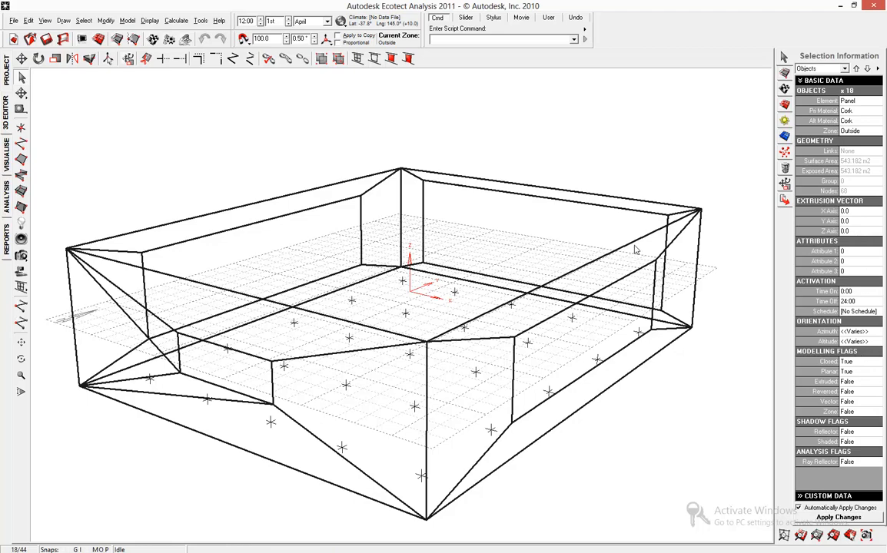
right_click_drag(574, 224, 630, 198)
left_click(630, 199)
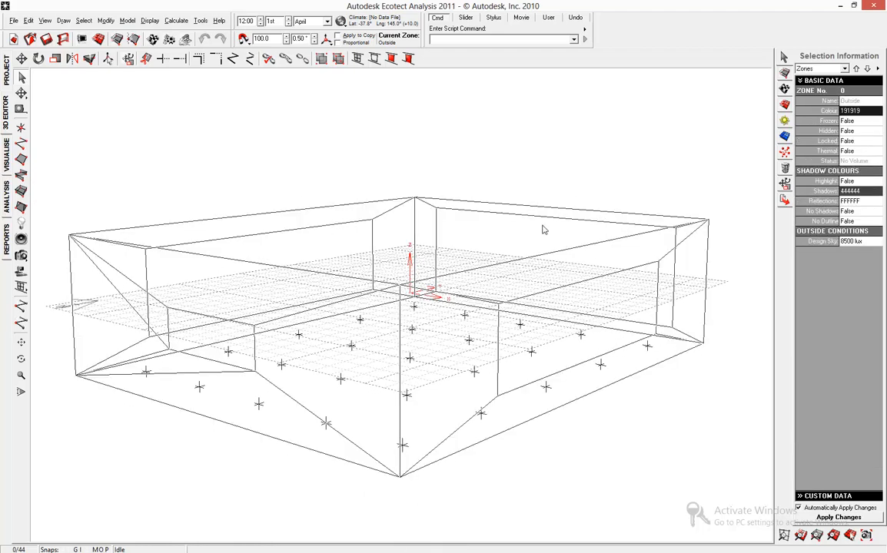
Step: Set the Gene Pool's factor 0 to 0.75 and factor 2 to 0.13 in Grasshopper to resize the wall openings
right_click_drag(479, 248, 553, 265)
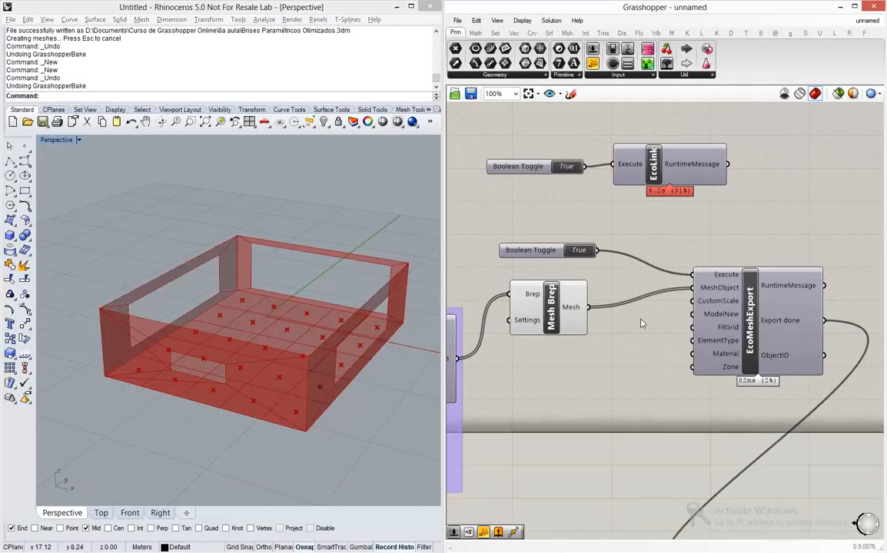
scroll(642, 324, "down", 7)
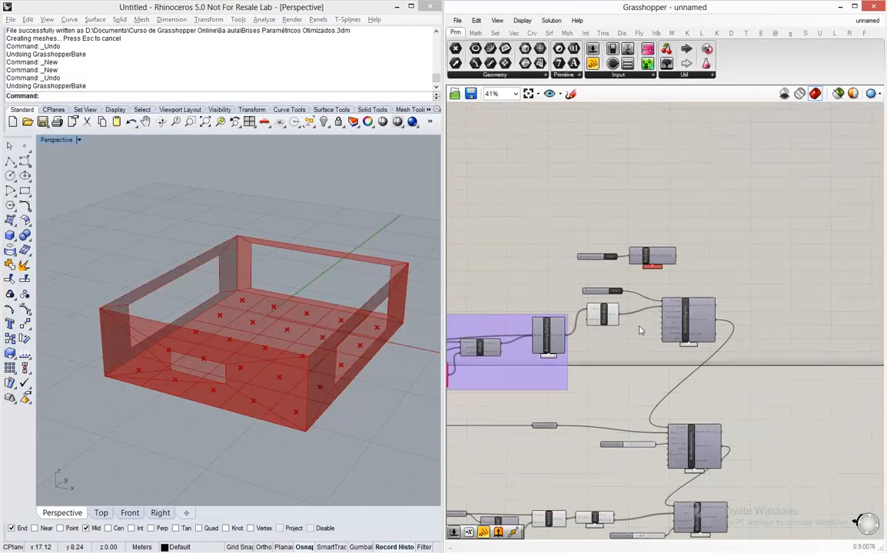
scroll(543, 342, "up", 9)
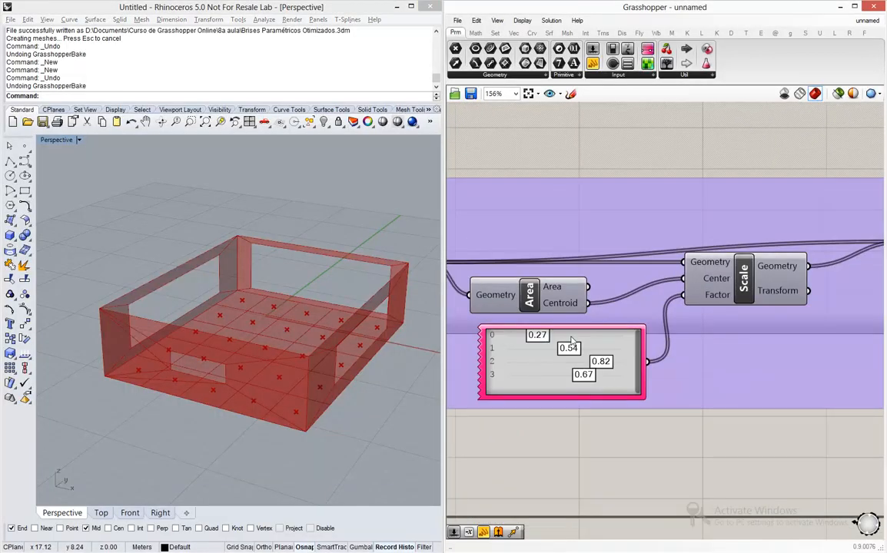
left_click_drag(544, 340, 597, 344)
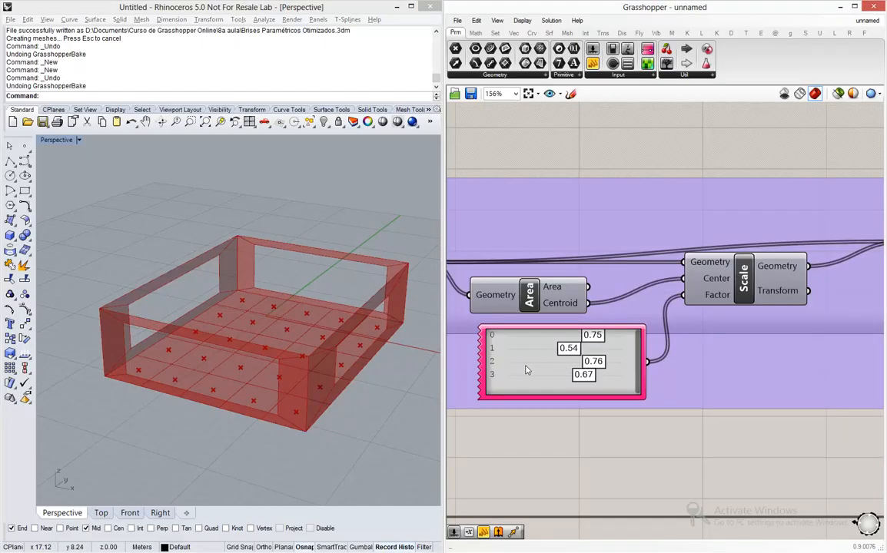
left_click_drag(529, 368, 527, 371)
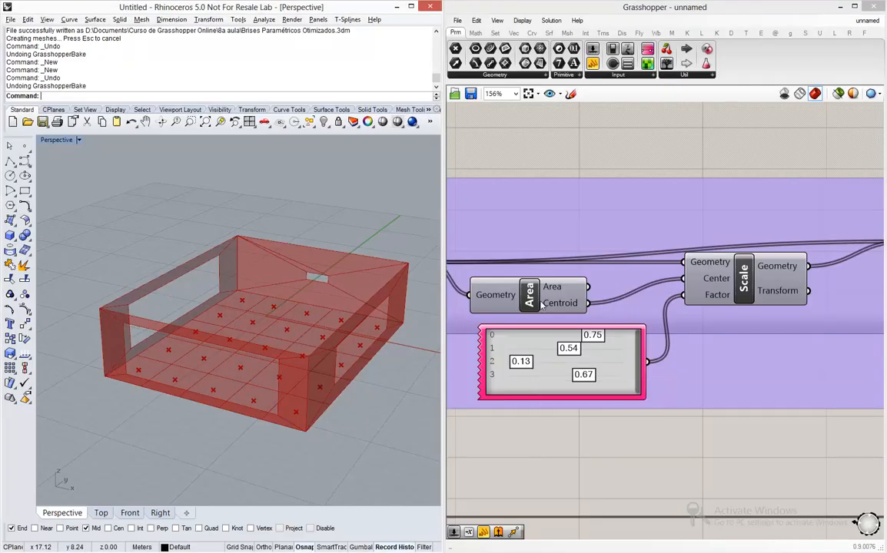
scroll(542, 184, "down", 5)
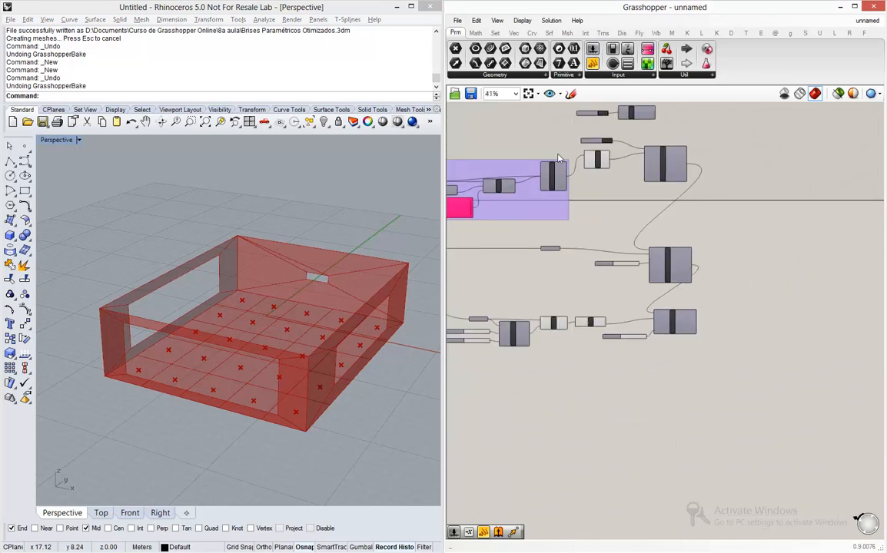
Step: Maximize the Grasshopper window and group the EcoLink component with its Boolean Toggle
double_click(780, 8)
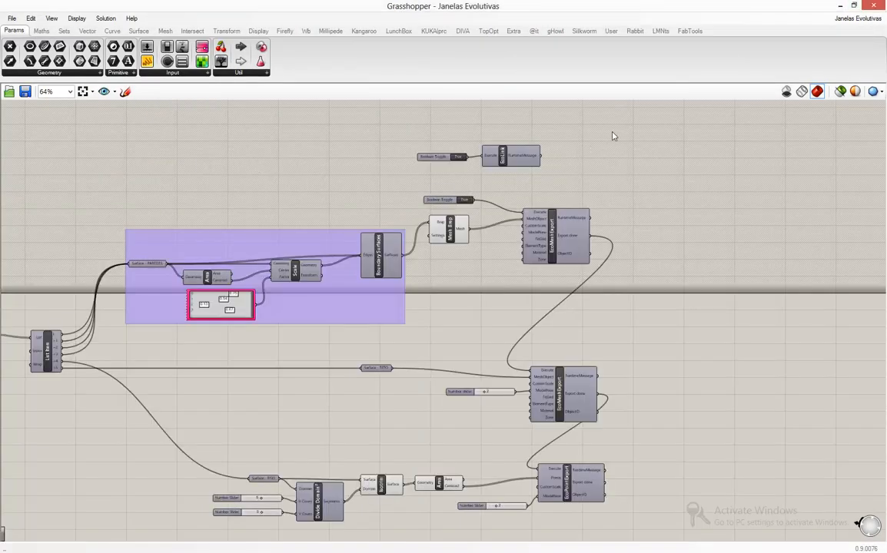
left_click_drag(611, 131, 389, 179)
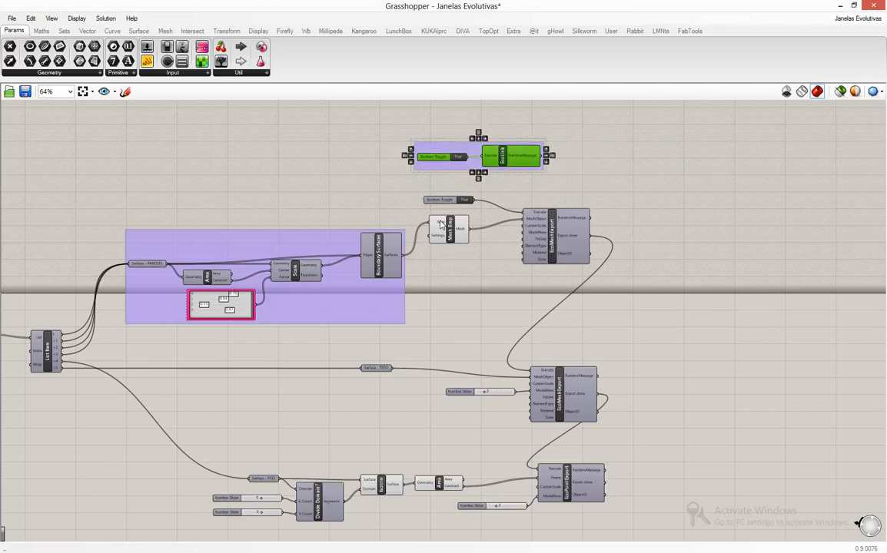
left_click(594, 313)
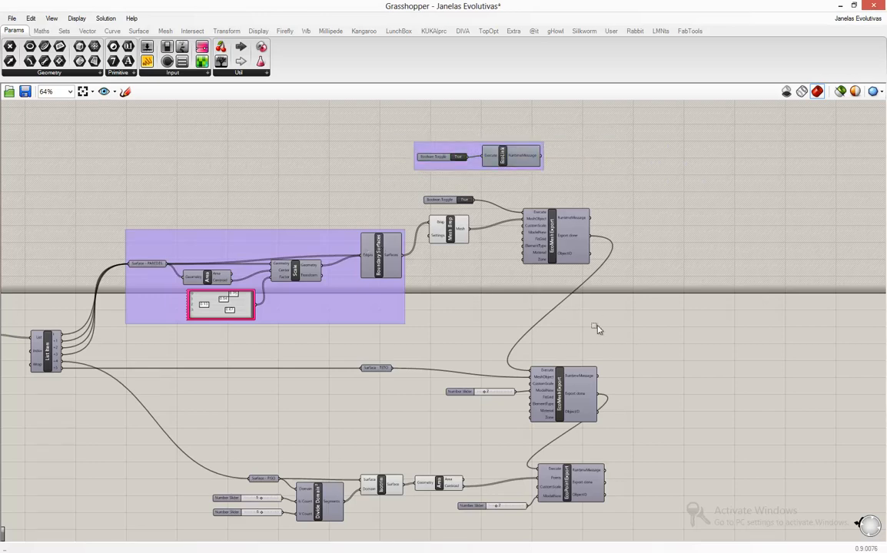
Step: Group the wall components from the walls Surface parameter through the upper EcoMeshExport, and move that export's Boolean Toggle above the group
left_click_drag(632, 332, 110, 217)
key("ctrl+g")
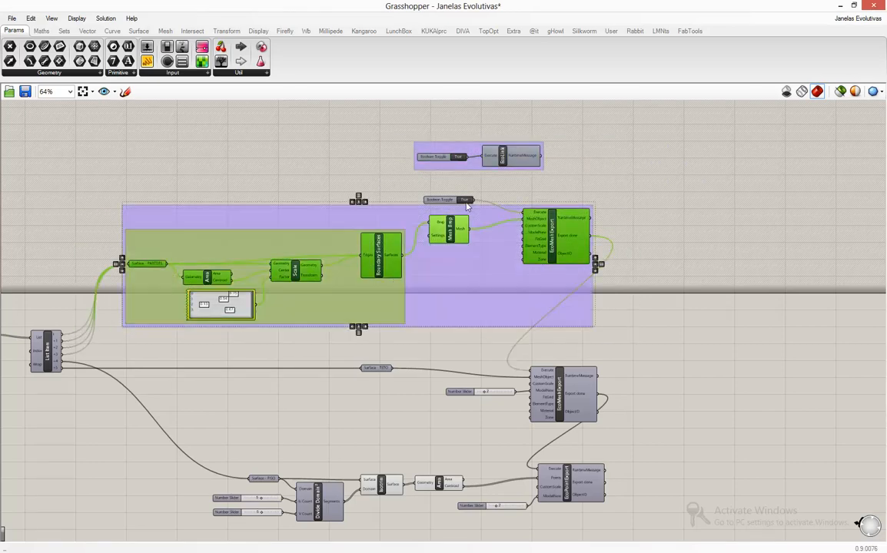
left_click_drag(450, 200, 454, 191)
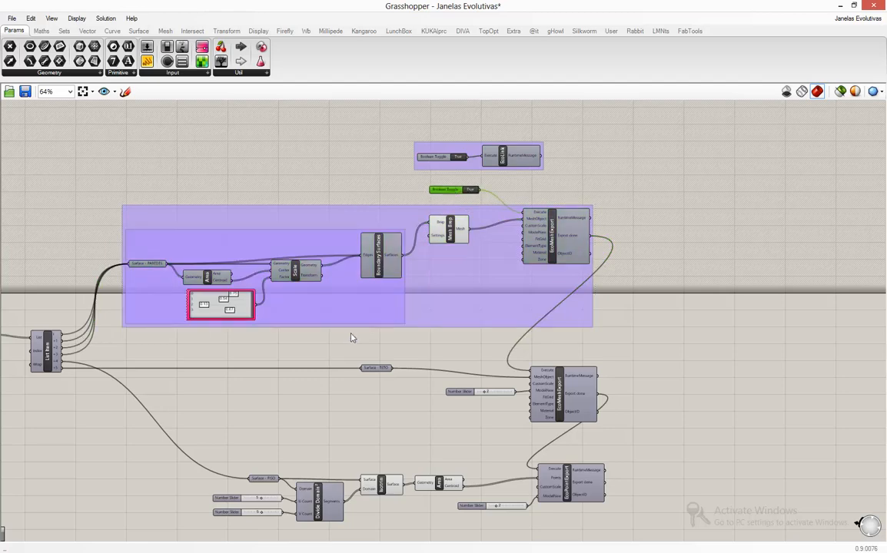
Step: Group the roof export components around Surface - TETO, and group the floor point components around Surface - PISO as a separate group
left_click_drag(644, 354, 338, 430)
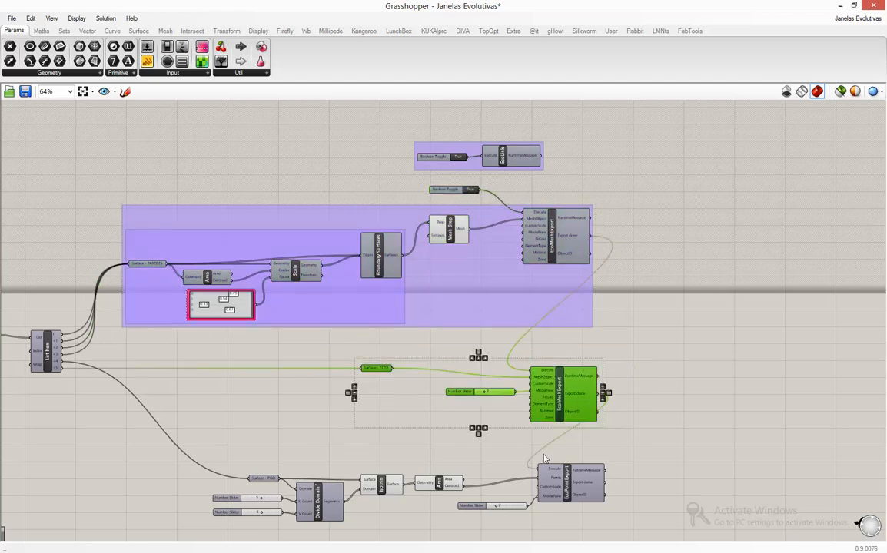
key("ctrl+g")
left_click_drag(645, 454, 177, 534)
key("ctrl+g")
Step: Group the room definition components, from the dimension sliders through List Item
right_click_drag(193, 472, 503, 474)
left_click_drag(381, 404, 73, 261)
key("ctrl+g")
left_click(109, 317)
scroll(109, 317, "down", 3)
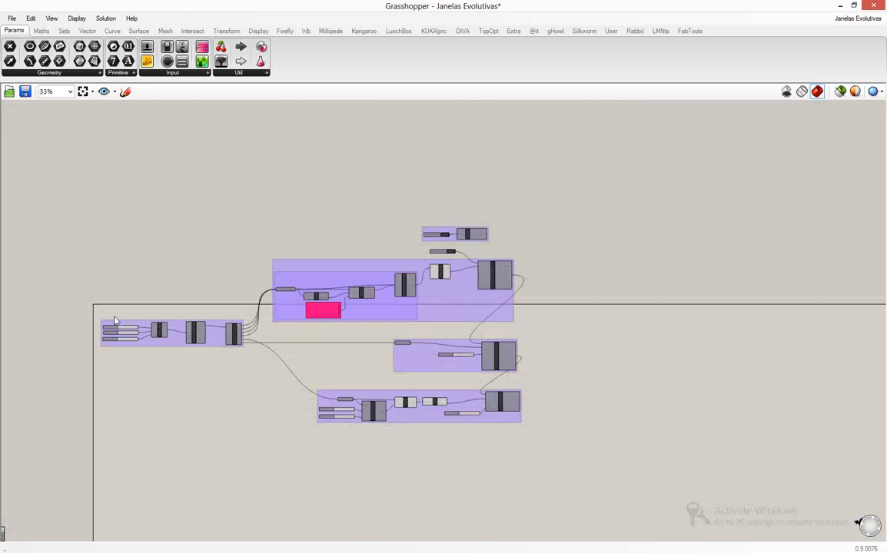
Step: Add an EcoLightCal component and place it in the empty canvas area beyond EcoPointExport
scroll(465, 350, "up", 5)
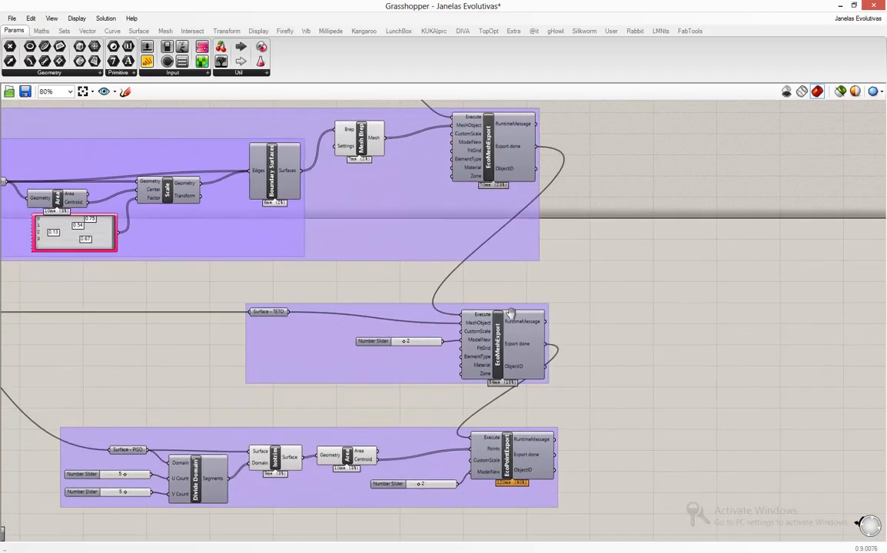
right_click_drag(512, 313, 428, 304)
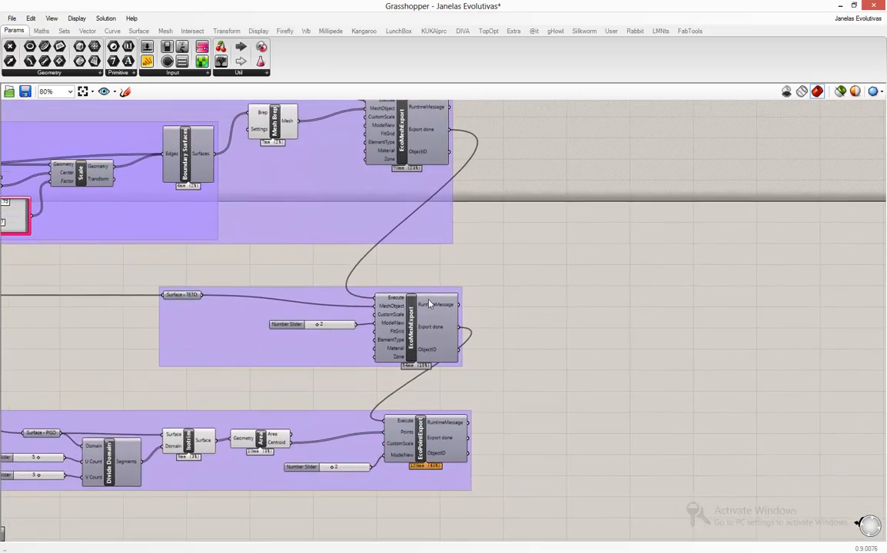
mouse_move(429, 303)
right_click_drag(563, 410, 476, 386)
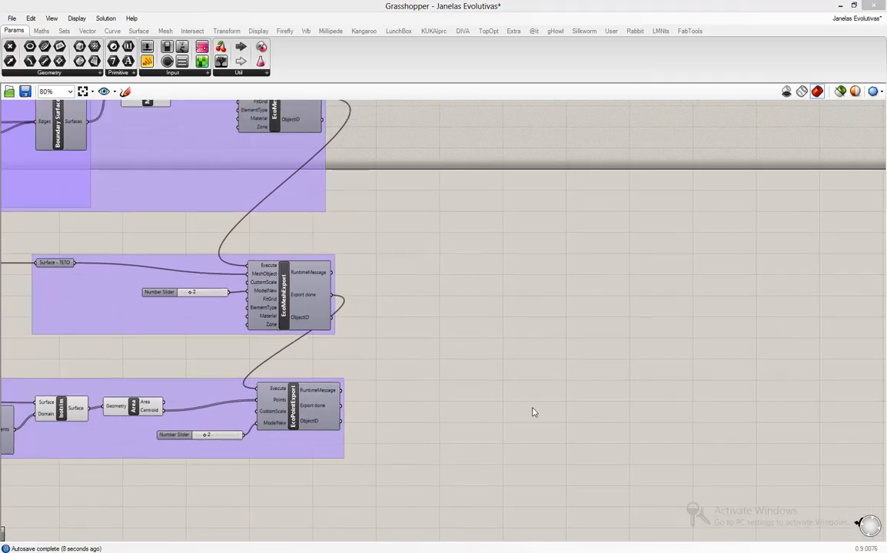
double_click(547, 407)
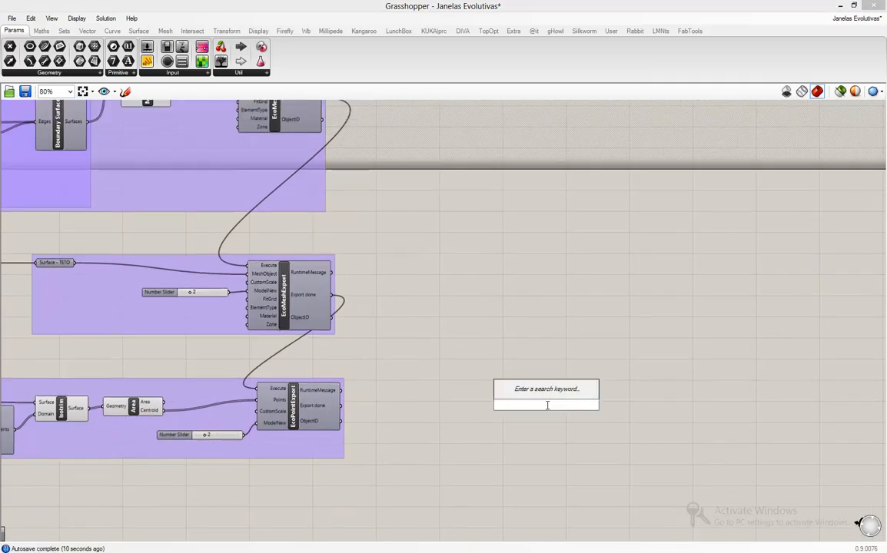
type("ecolight")
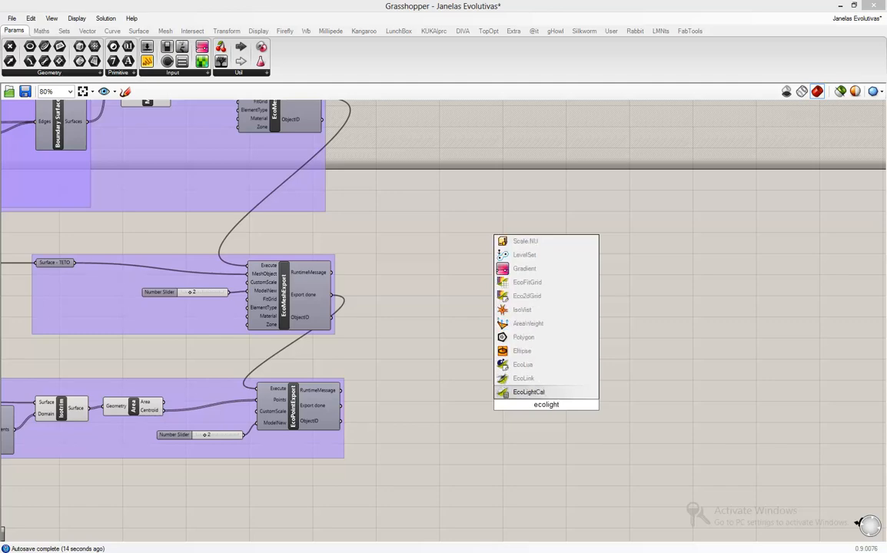
key("Return")
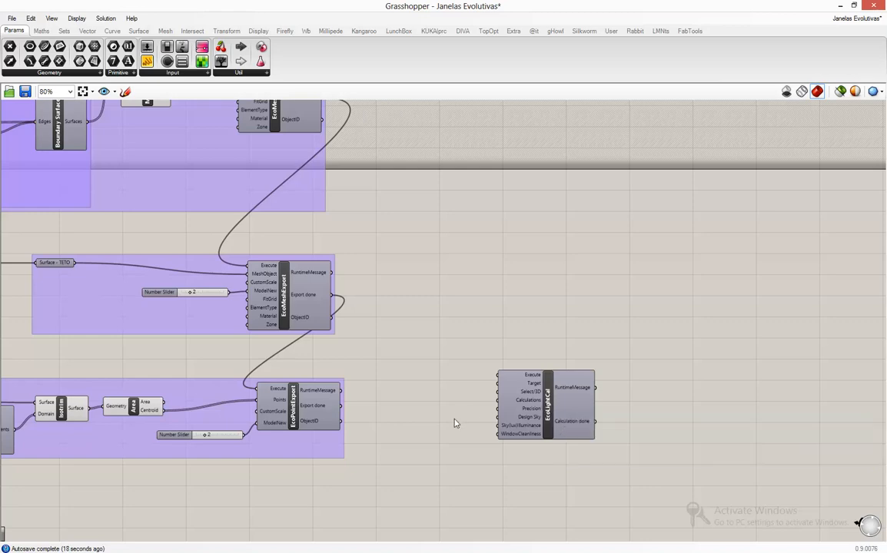
scroll(454, 421, "up", 3)
mouse_move(608, 385)
left_mouse_down()
mouse_move(616, 406)
mouse_move(624, 394)
left_mouse_up()
Step: Add a Number Slider set to 1, connect it to EcoLightCal's Target input and review the remaining calculation inputs
mouse_move(605, 384)
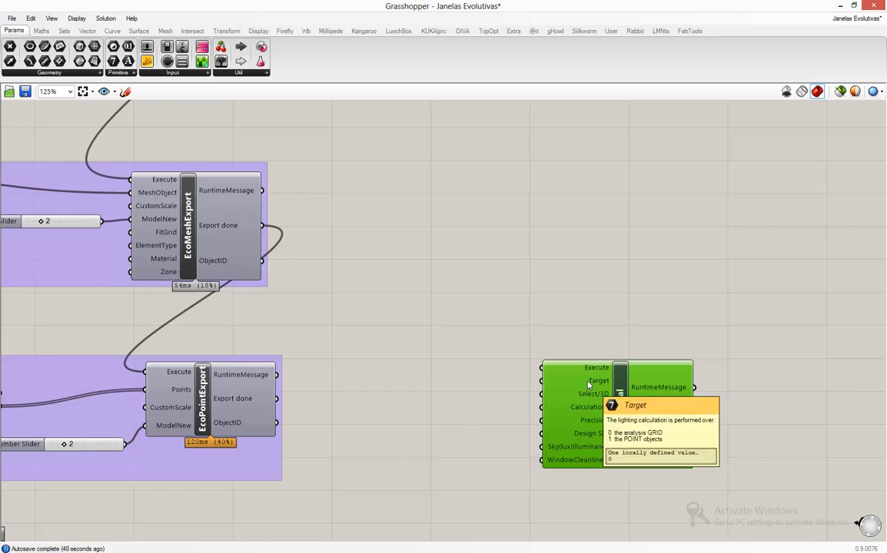
double_click(469, 415)
type("1")
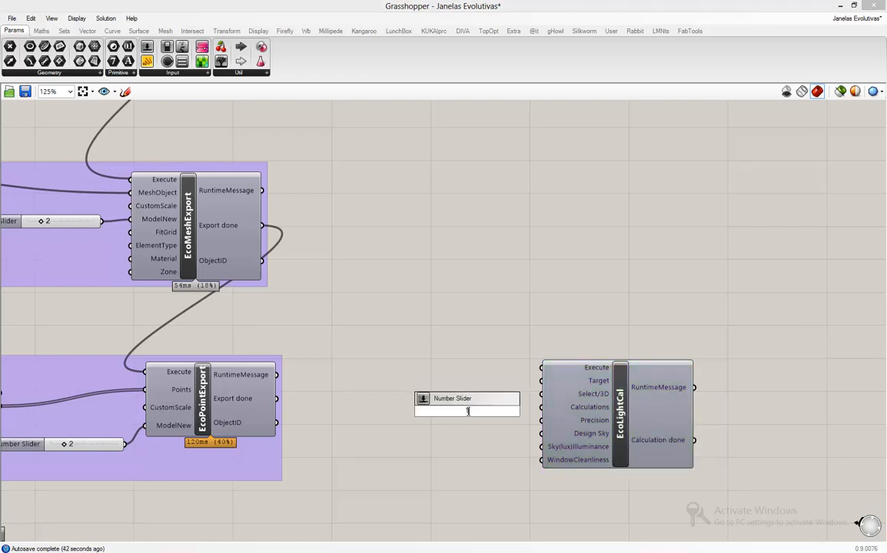
key("Return")
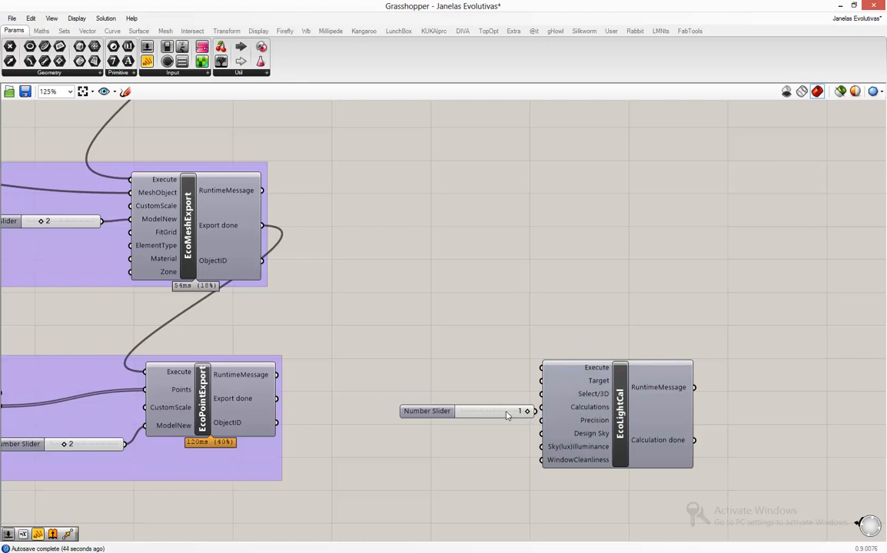
left_click_drag(505, 415, 626, 414)
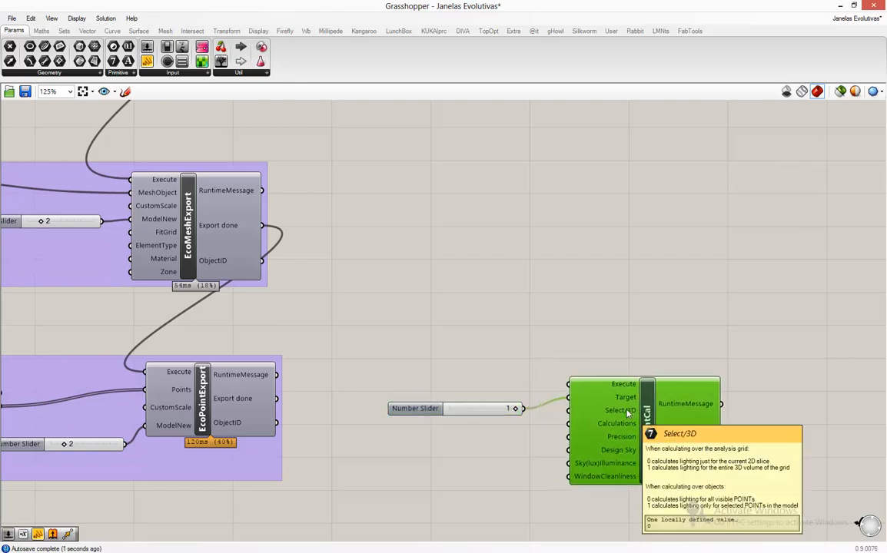
mouse_move(627, 413)
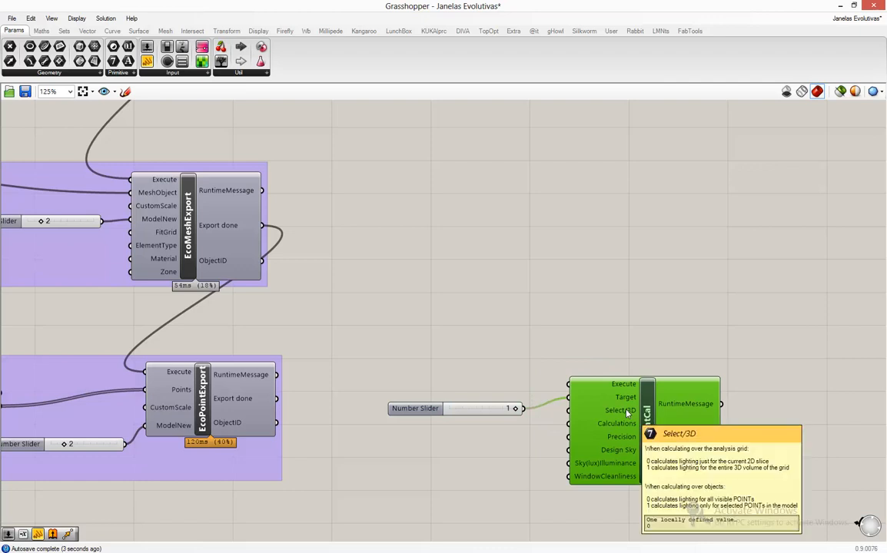
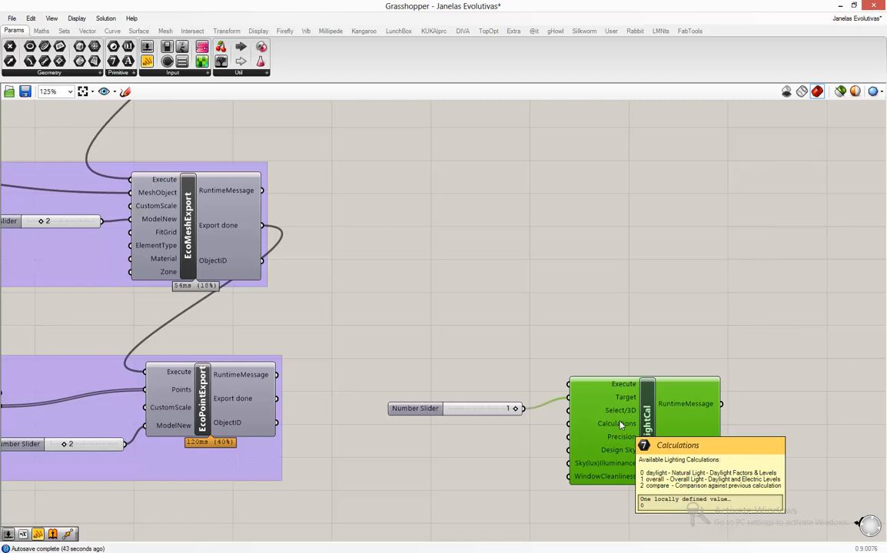
mouse_move(617, 446)
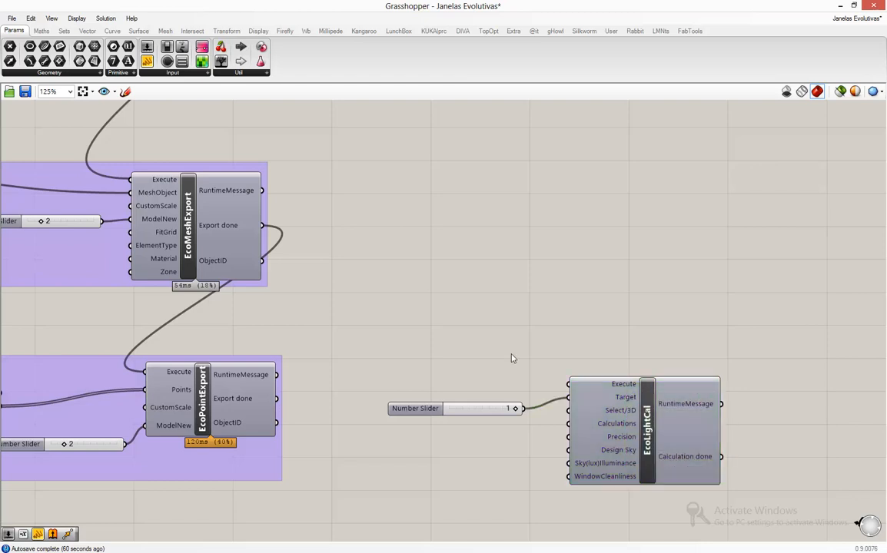
Step: Connect EcoPointExport's Export done output to EcoLightCal's Execute input and check the calculated daylight levels at the points in Ecotect
left_click_drag(610, 360, 380, 450)
left_click_drag(606, 432, 632, 471)
left_click(618, 343)
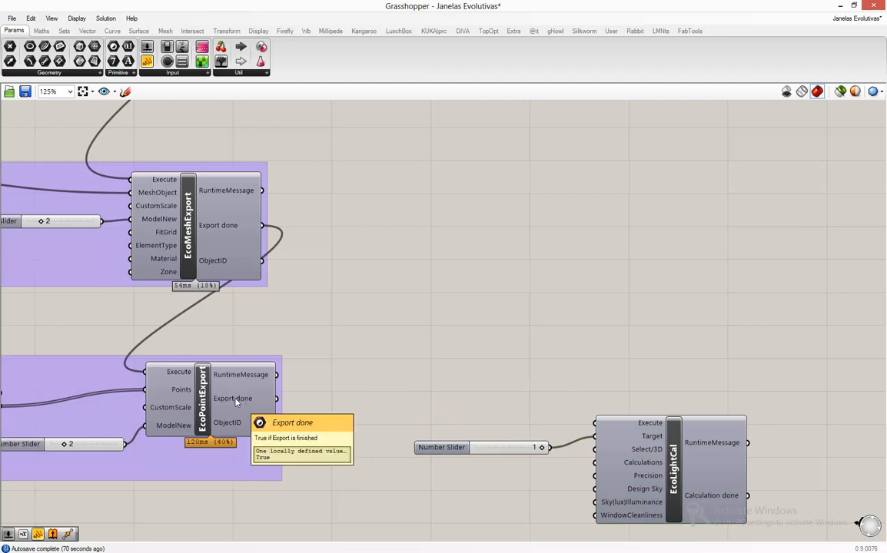
left_click_drag(278, 402, 598, 423)
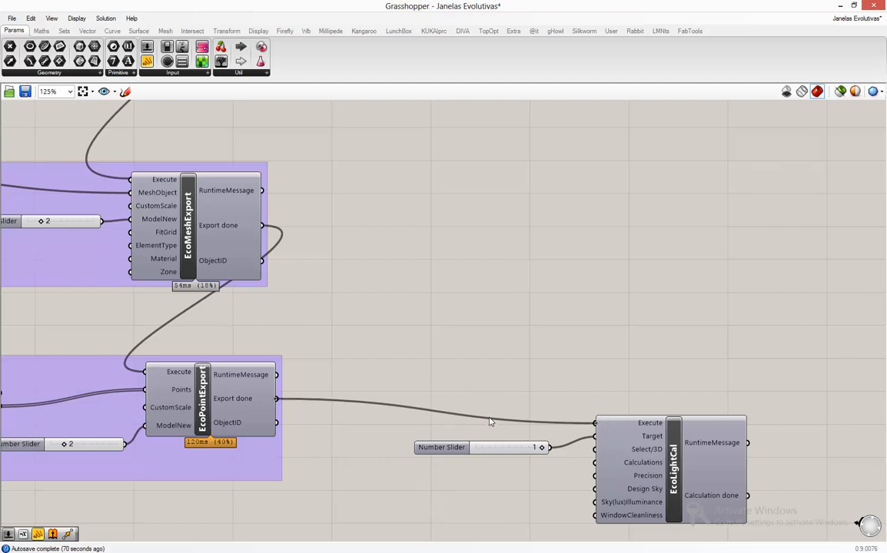
key("alt+Tab")
key("alt+Tab")
key("alt+Tab")
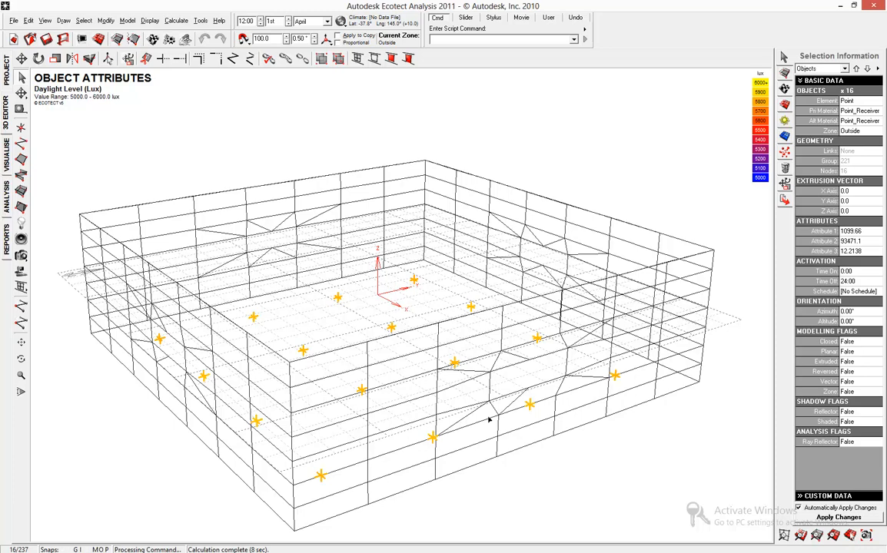
mouse_move(249, 543)
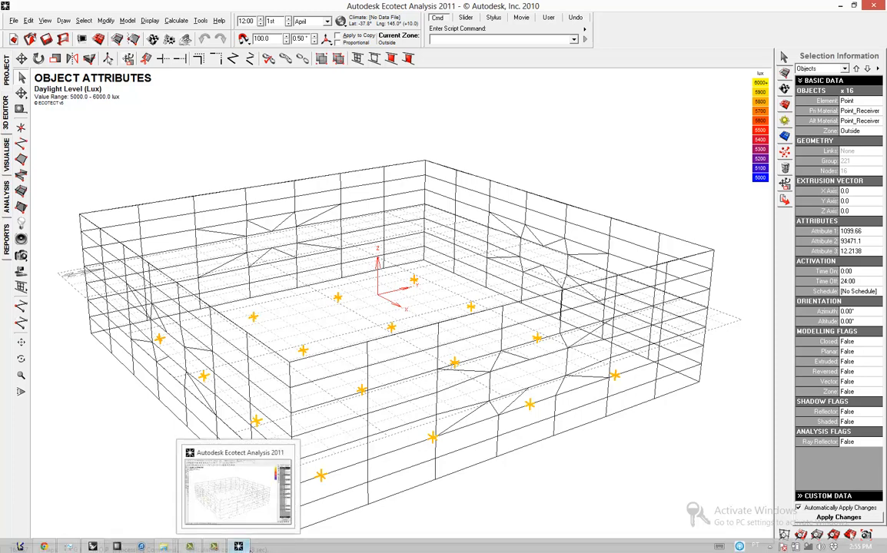
key("alt+Tab")
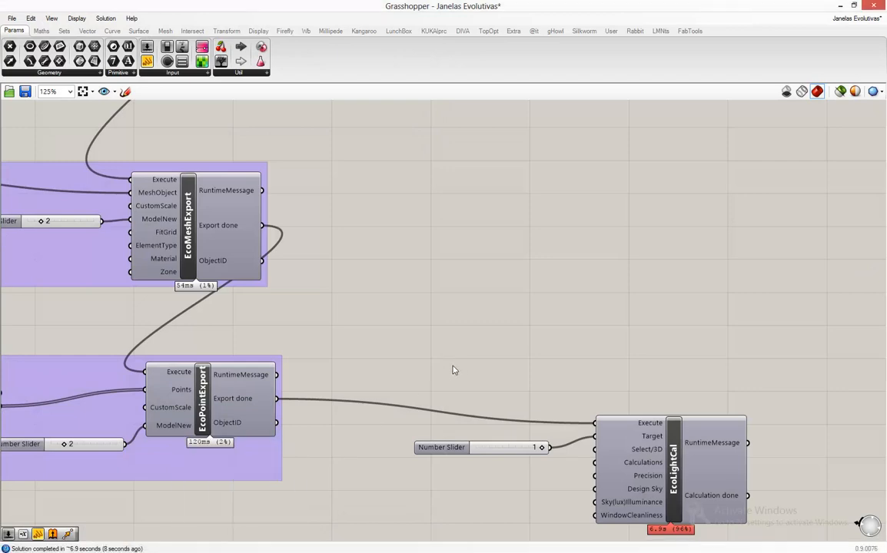
Step: Add an EcoObjectRequest component in the empty canvas area beyond EcoLightCal
scroll(453, 371, "down", 2)
scroll(674, 442, "up", 3)
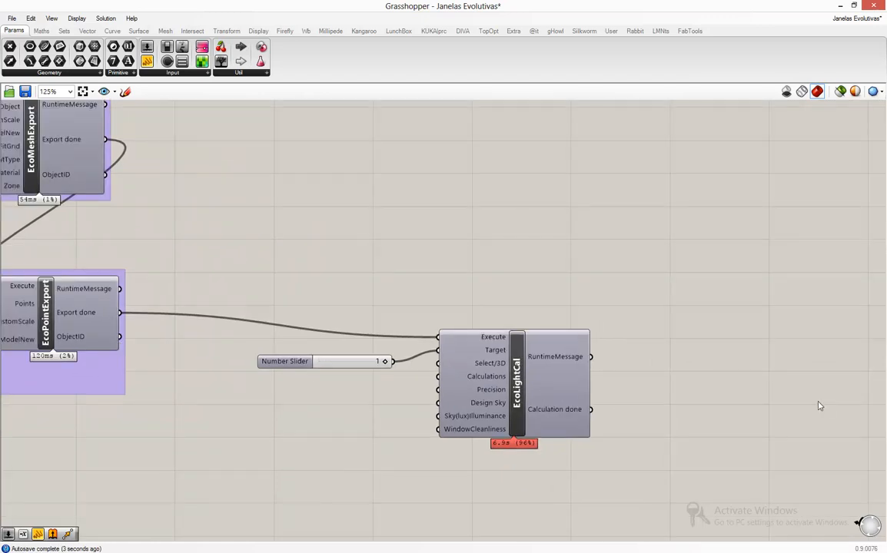
right_click_drag(819, 406, 692, 345)
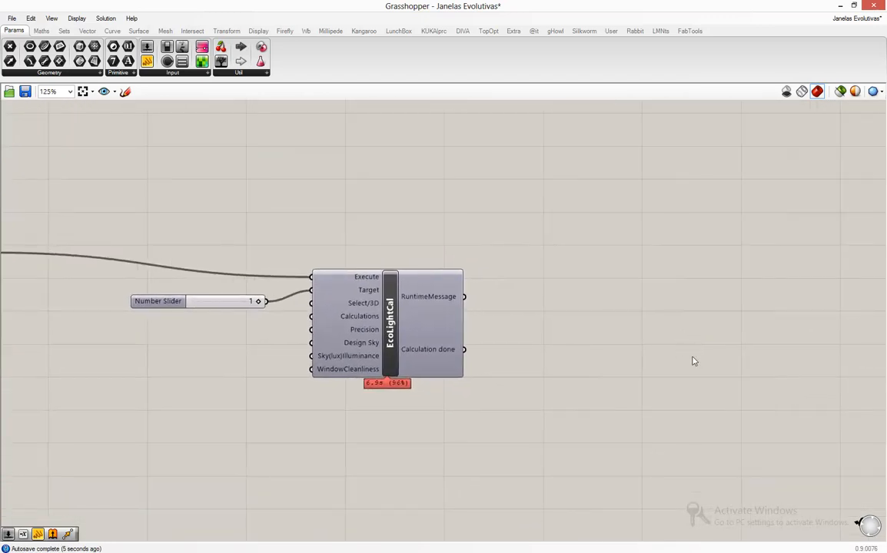
double_click(692, 361)
type("eco")
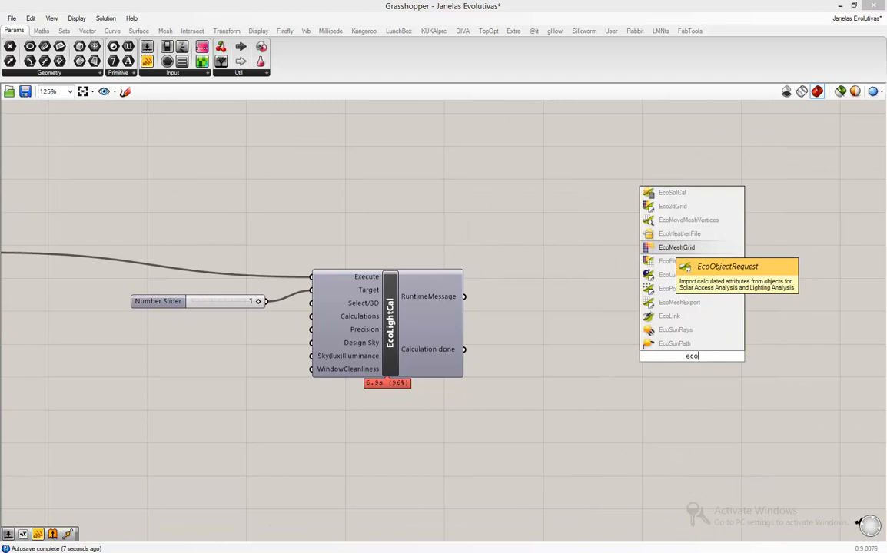
type("obje")
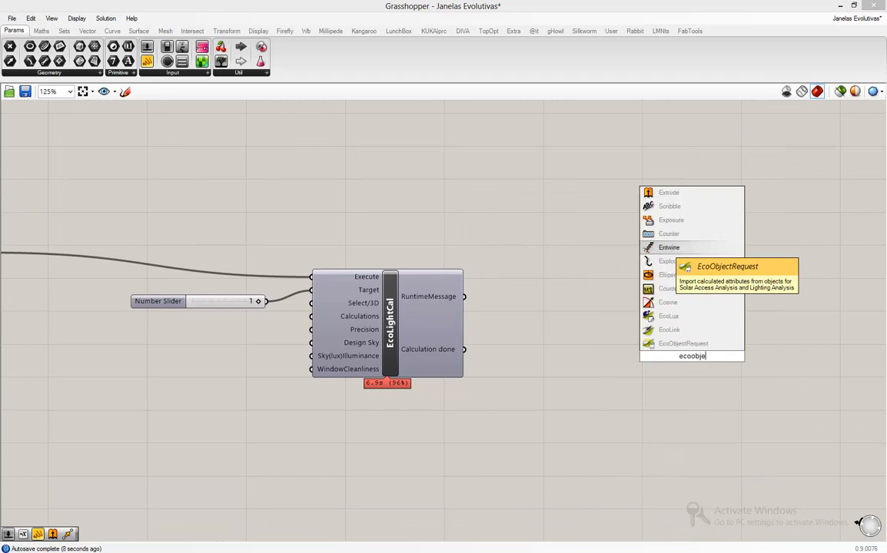
left_click(684, 344)
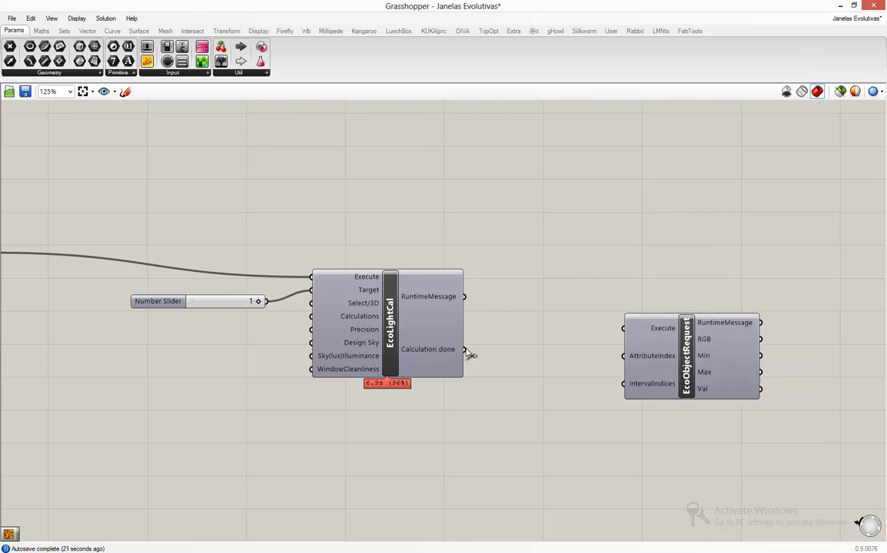
Step: Connect EcoLightCal's Calculation done output to EcoObjectRequest's Execute input and shift EcoObjectRequest slightly away to make room for its inputs
left_click_drag(464, 350, 571, 296)
mouse_move(655, 363)
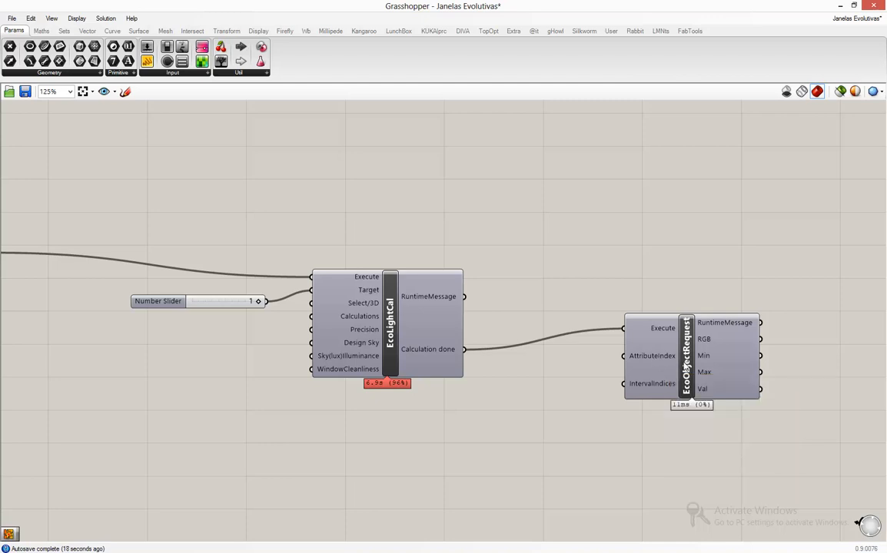
left_click_drag(654, 363, 684, 403)
Step: Add a Number Slider set to 2 and connect it to EcoObjectRequest's AttributeIndex input
double_click(555, 399)
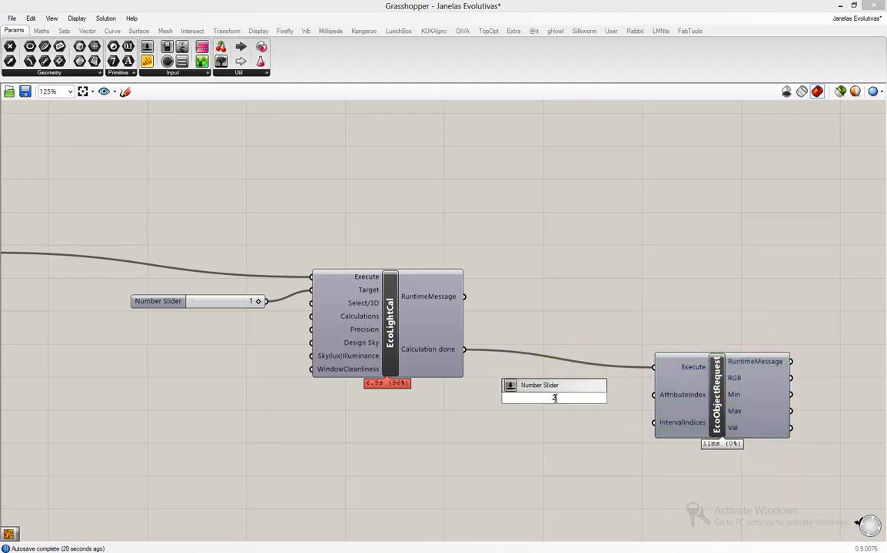
type("2")
key("Return")
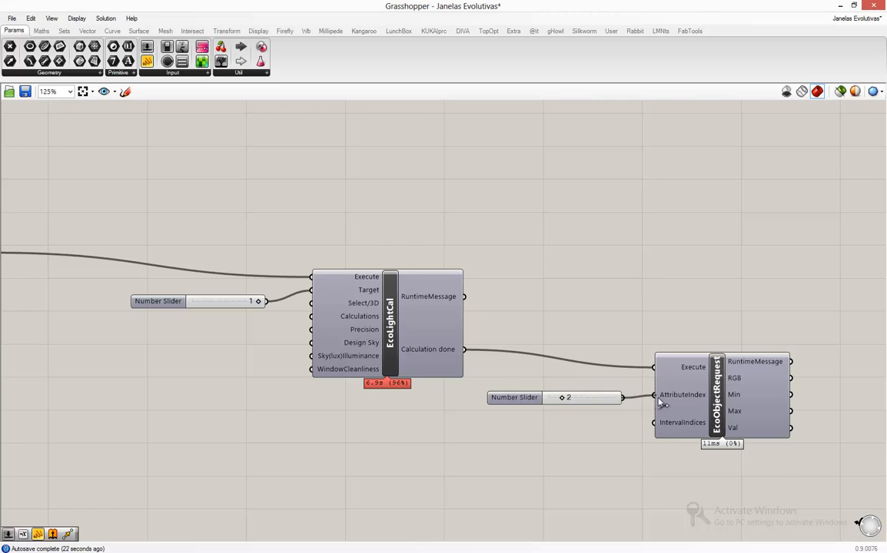
Step: Examine EcoObjectRequest's IntervalIndices input and compare it with the ObjectID list output by EcoPointExport
mouse_move(674, 432)
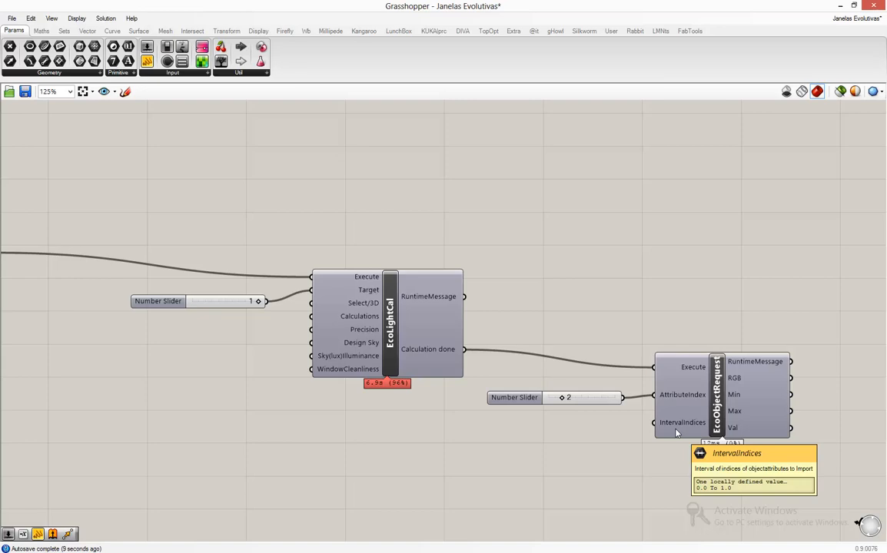
scroll(676, 434, "down", 5)
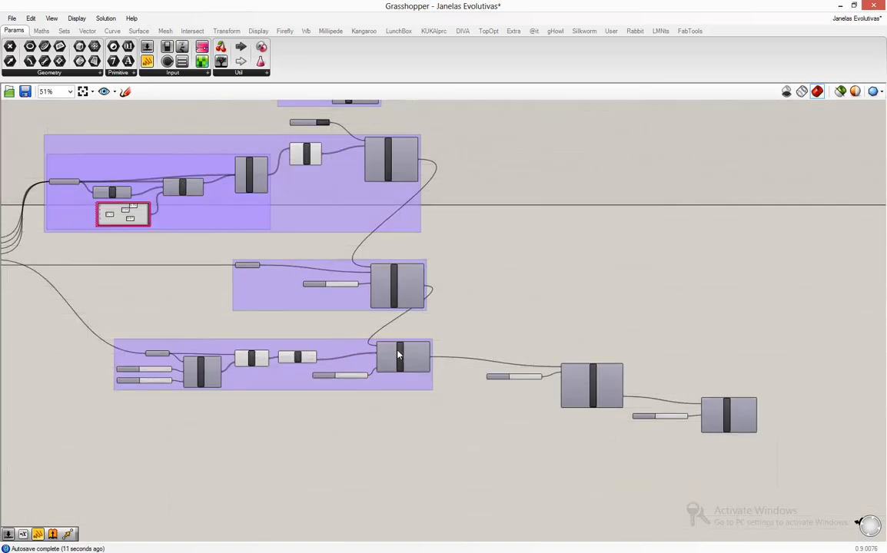
scroll(399, 354, "up", 8)
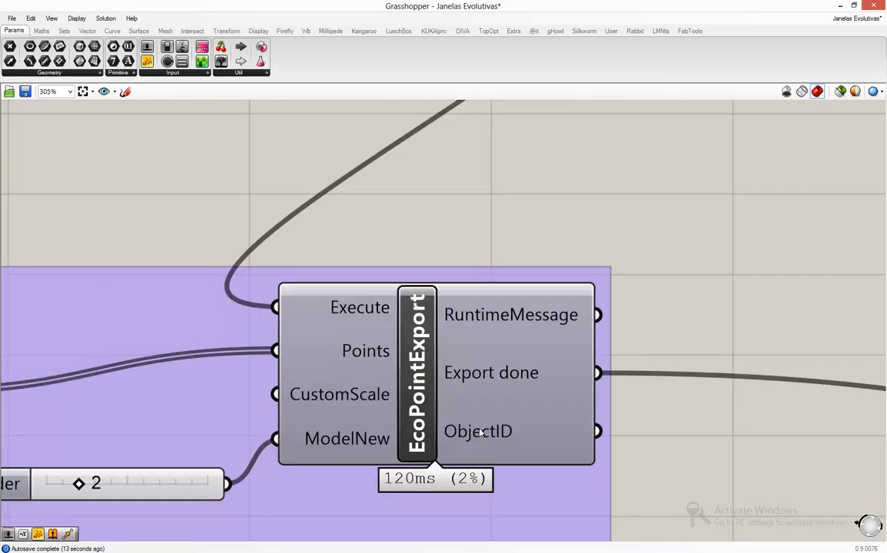
mouse_move(481, 433)
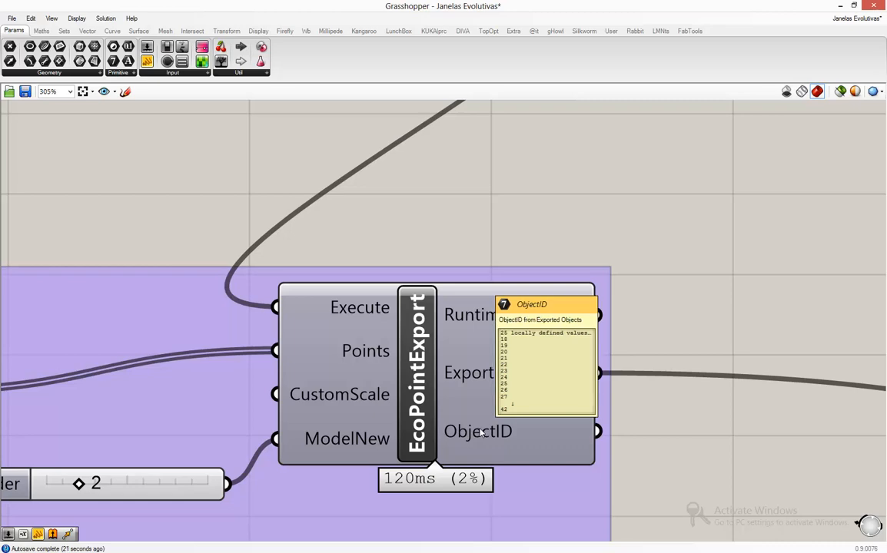
scroll(481, 433, "down", 8)
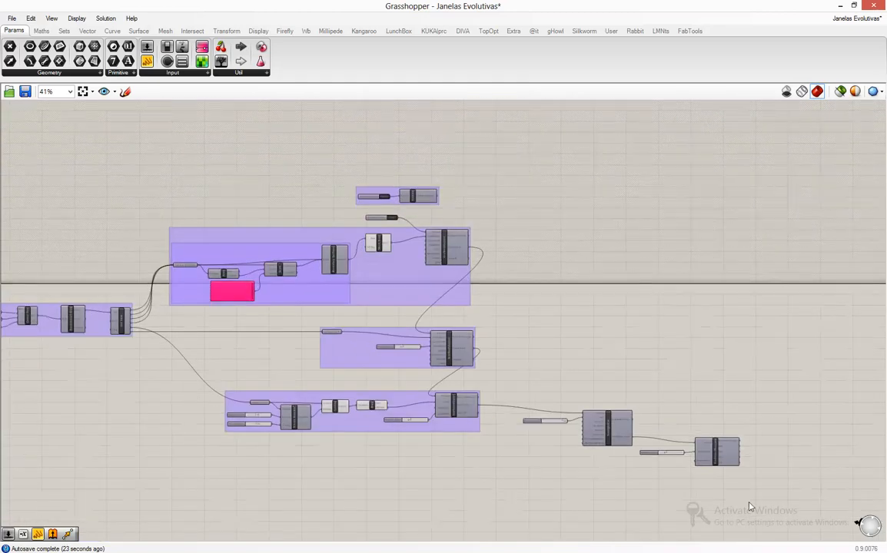
scroll(745, 504, "up", 2)
scroll(723, 476, "up", 6)
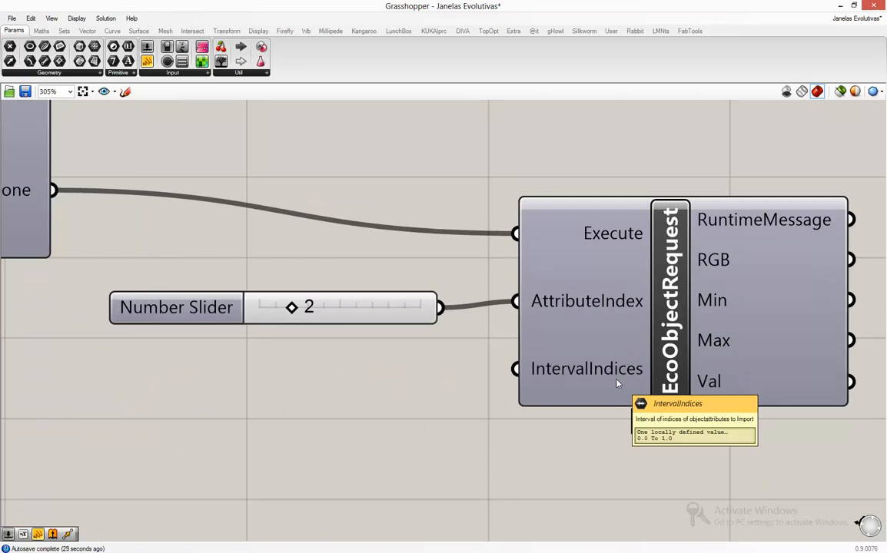
scroll(618, 385, "down", 5)
scroll(291, 332, "up", 3)
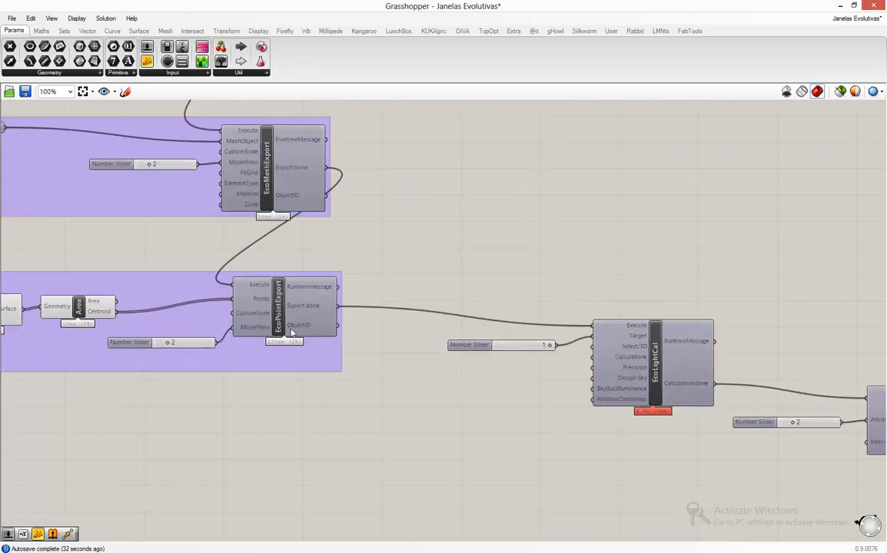
scroll(290, 332, "up", 2)
mouse_move(306, 329)
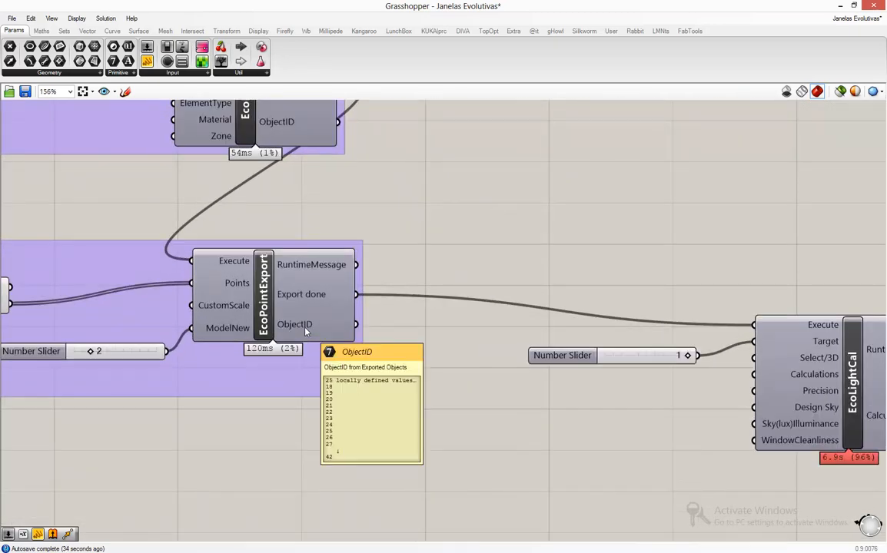
scroll(305, 328, "down", 3)
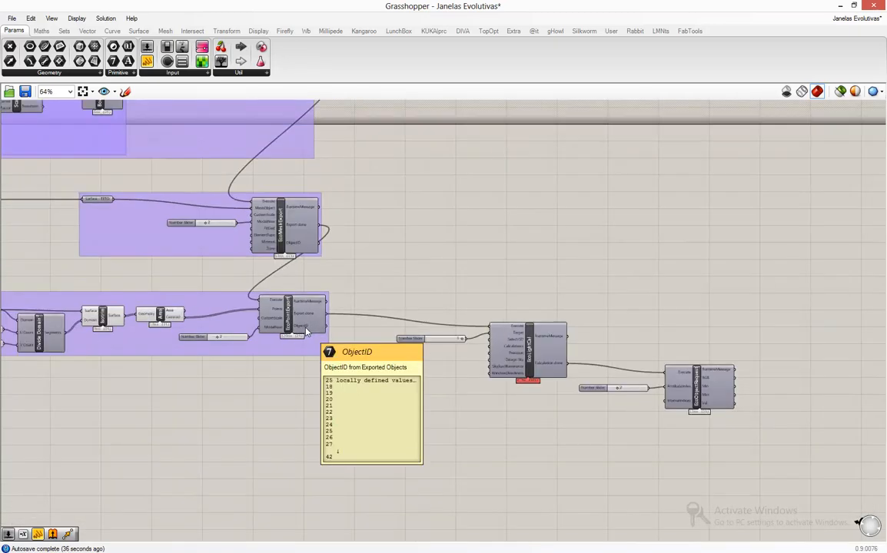
scroll(682, 402, "up", 3)
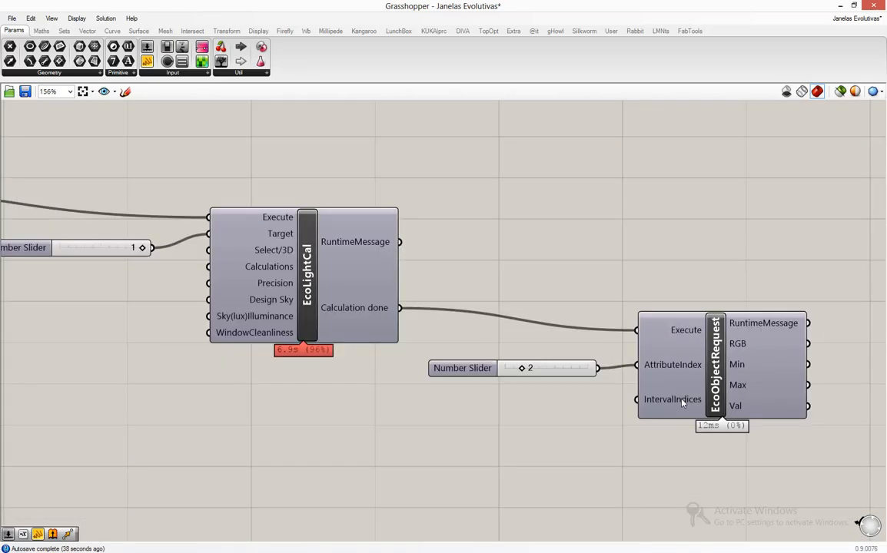
mouse_move(682, 402)
scroll(682, 403, "down", 3)
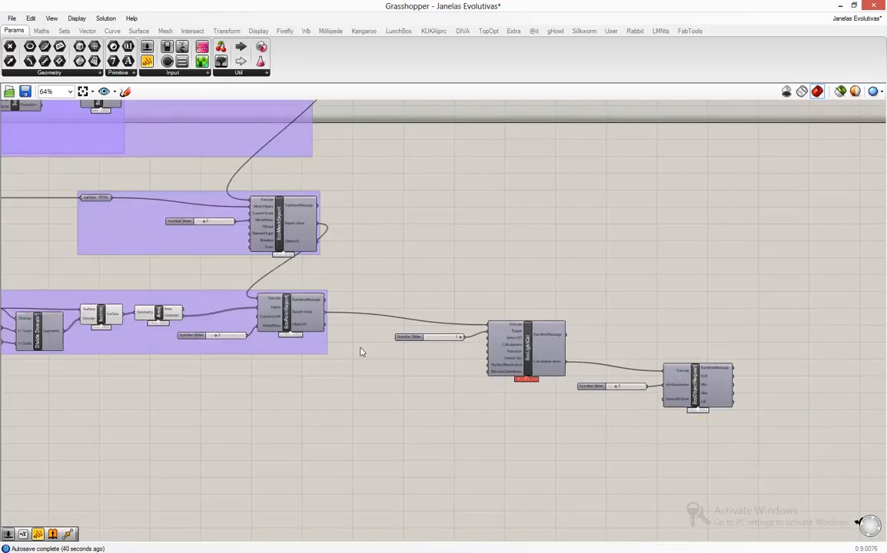
scroll(300, 332, "up", 3)
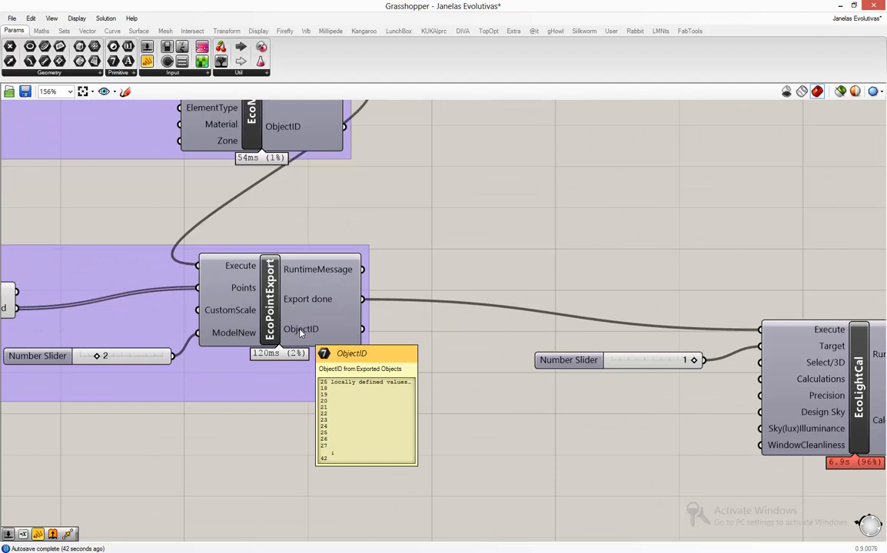
Step: Add a Bounds component, connect EcoPointExport's ObjectID output to its Numbers input and check the resulting domain
double_click(467, 478)
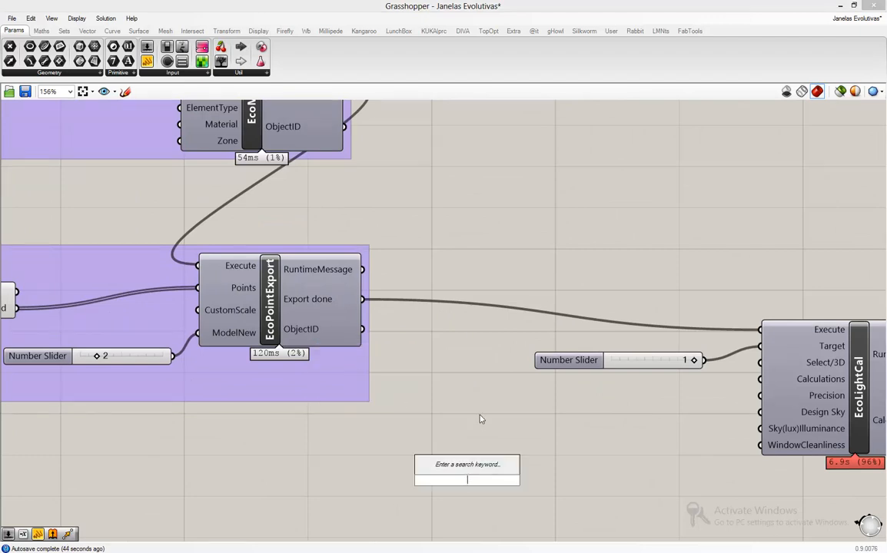
type("bounds")
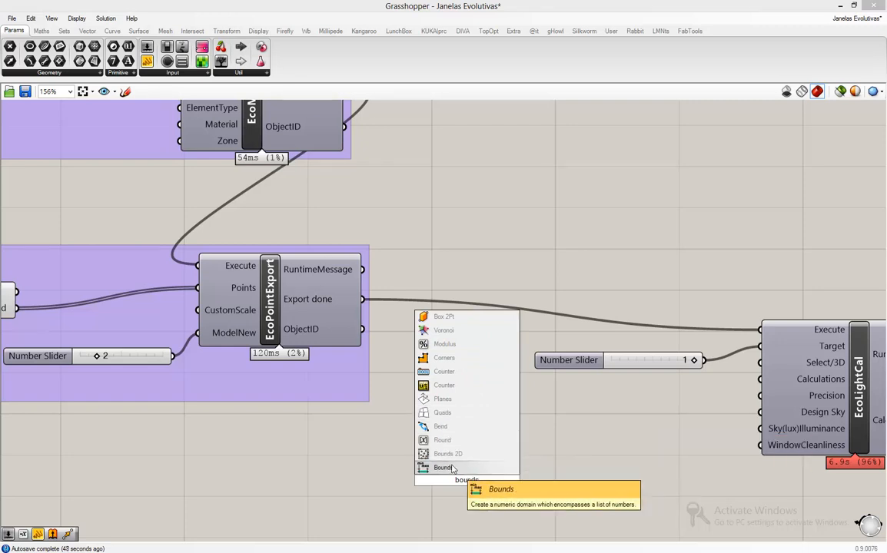
left_click(443, 467)
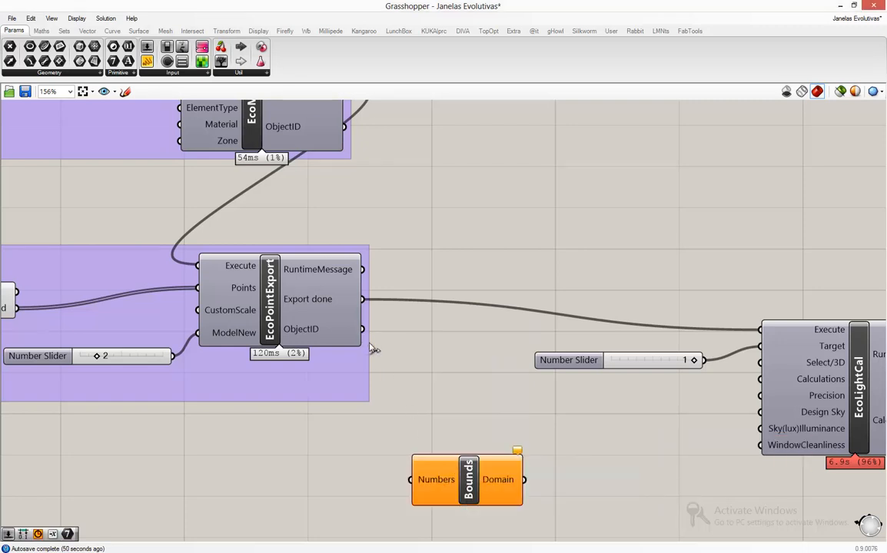
left_click_drag(362, 328, 410, 480)
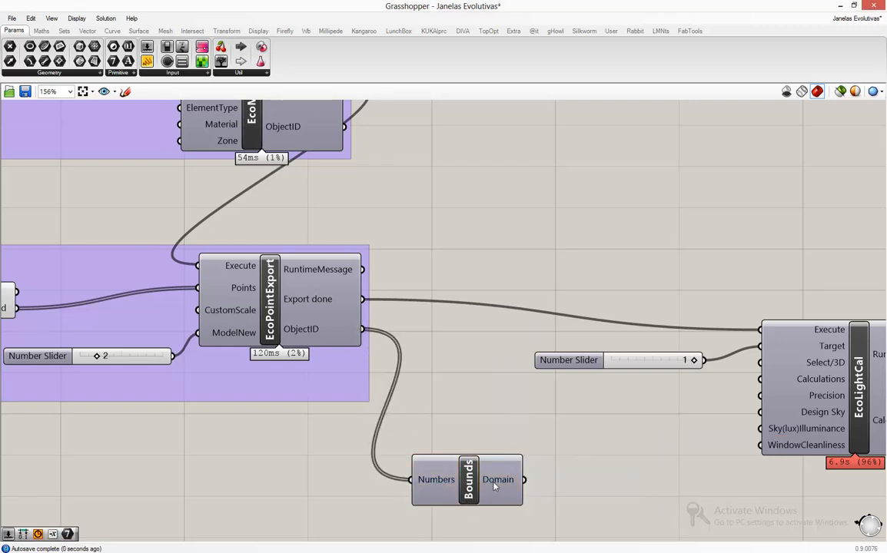
mouse_move(494, 486)
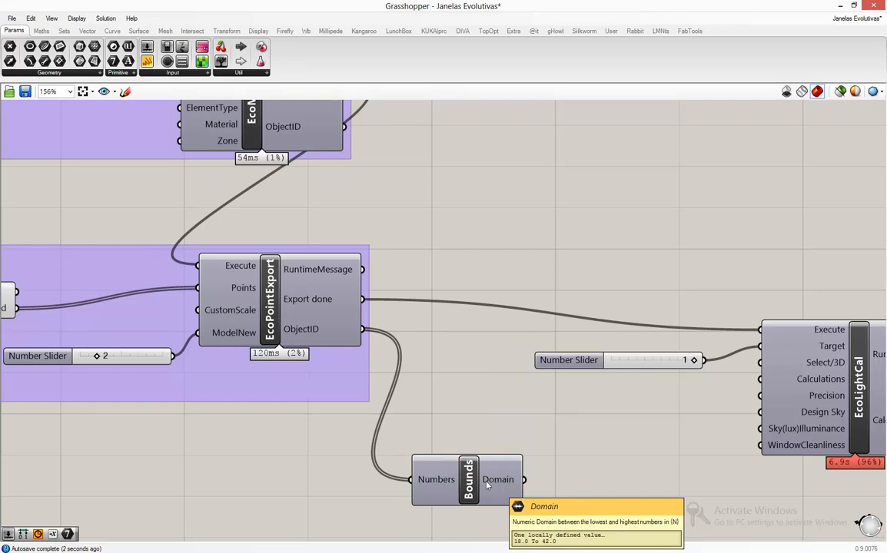
Step: Move Bounds beside EcoObjectRequest and connect its Domain output to the IntervalIndices input
left_click_drag(473, 483, 548, 439)
scroll(444, 412, "down", 4)
scroll(444, 413, "down", 2)
scroll(585, 477, "up", 4)
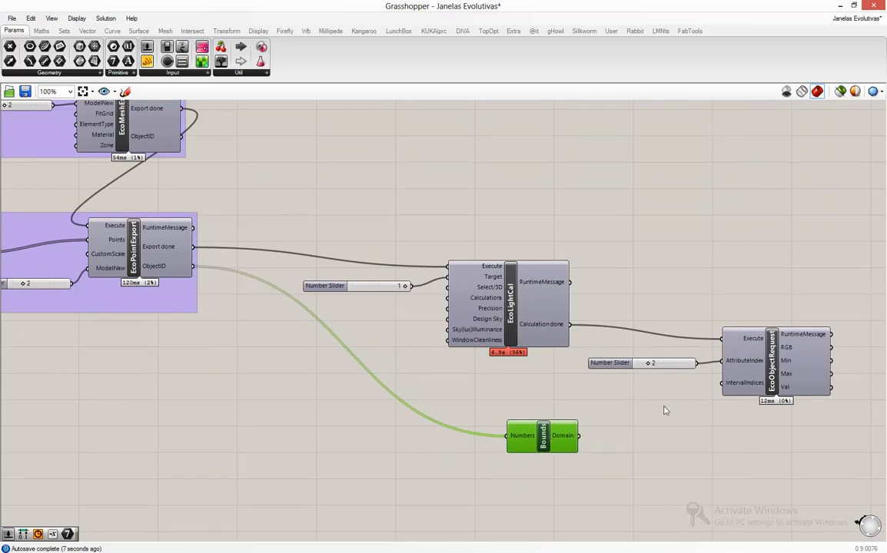
scroll(728, 400, "up", 2)
left_click_drag(493, 460, 715, 376)
left_click_drag(482, 470, 634, 442)
Step: Inspect EcoObjectRequest's Val and RGB outputs and compare them with the point attributes in Ecotect
scroll(471, 436, "down", 3)
scroll(735, 418, "up", 5)
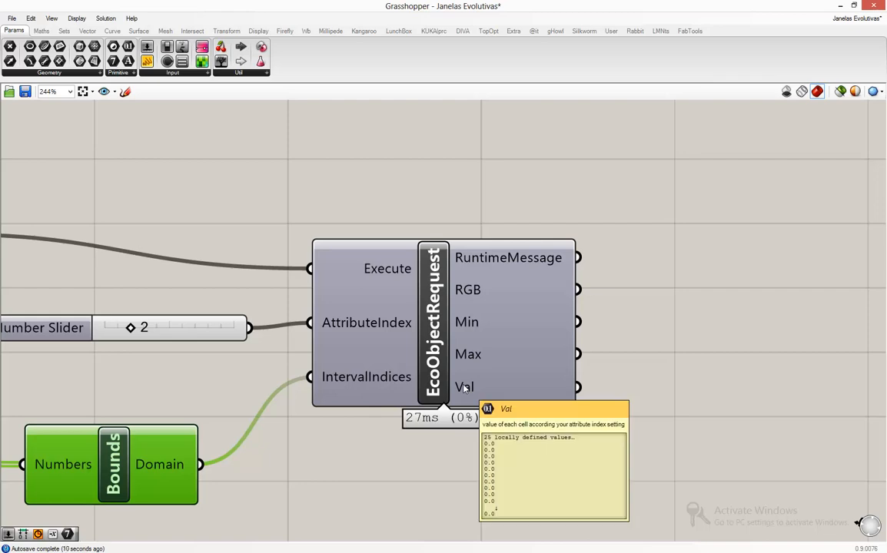
key("alt+Tab")
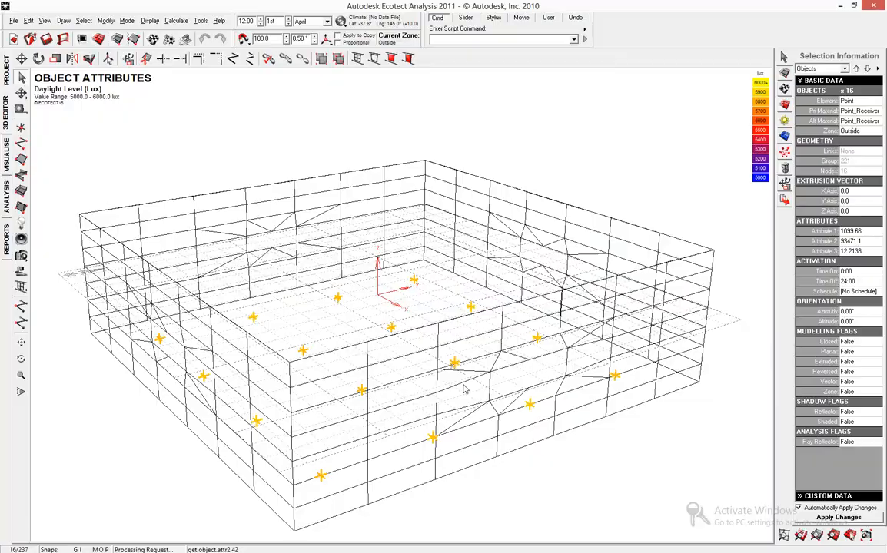
key("alt+Tab")
left_click(653, 422)
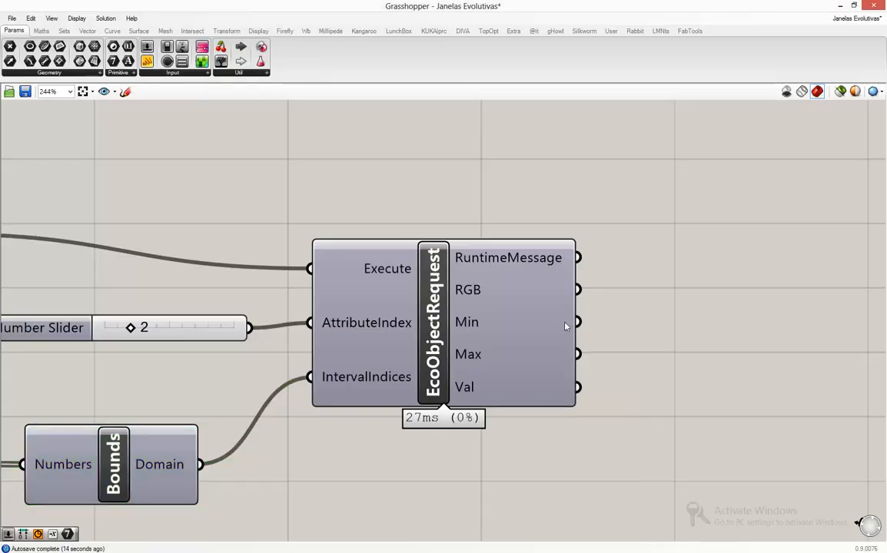
mouse_move(485, 293)
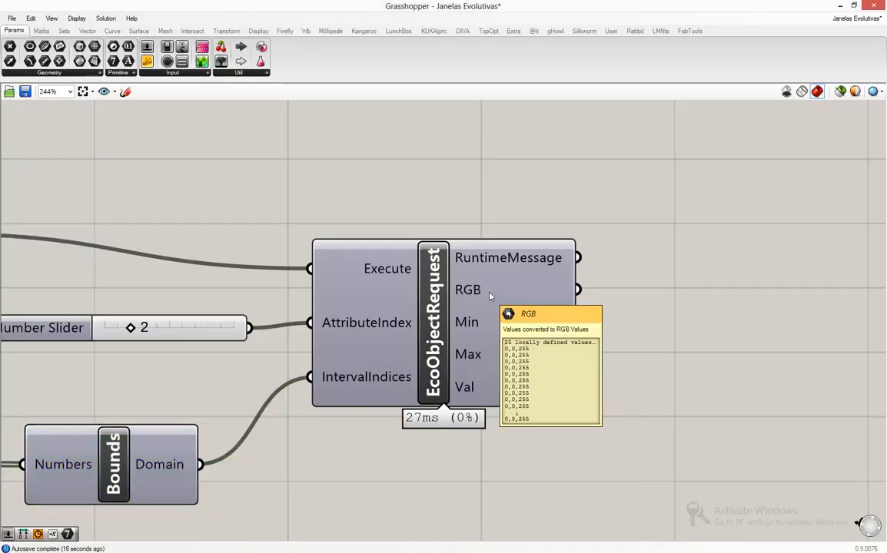
Step: Set the Boolean Toggle driving the room's EcoMeshExport to True, and check the recalculated points in Ecotect and EcoObjectRequest's RGB output
scroll(491, 299, "down", 8)
scroll(346, 149, "up", 6)
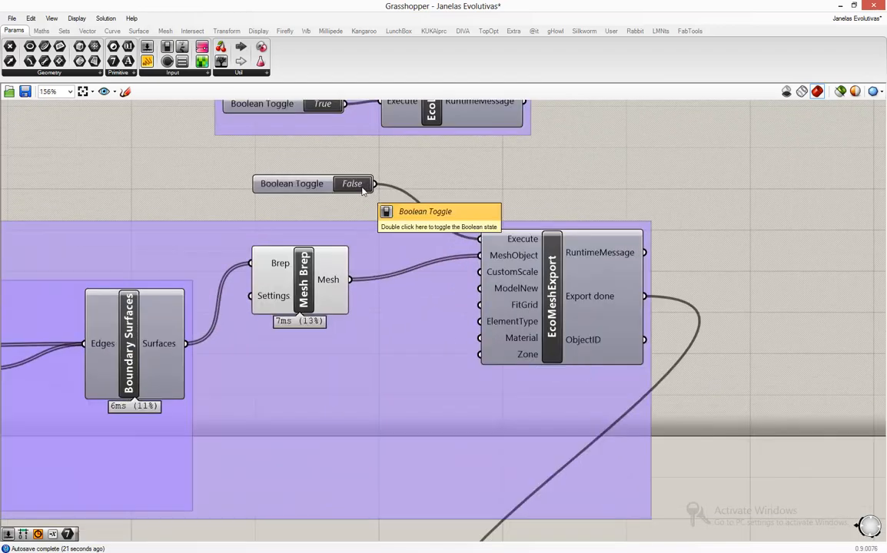
left_click(365, 191)
key("alt+Tab")
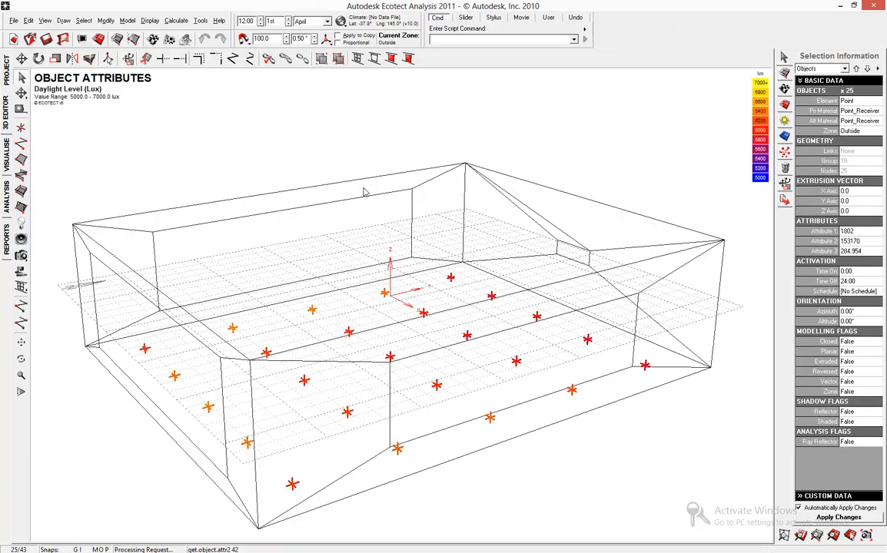
key("alt+Tab")
scroll(360, 229, "down", 10)
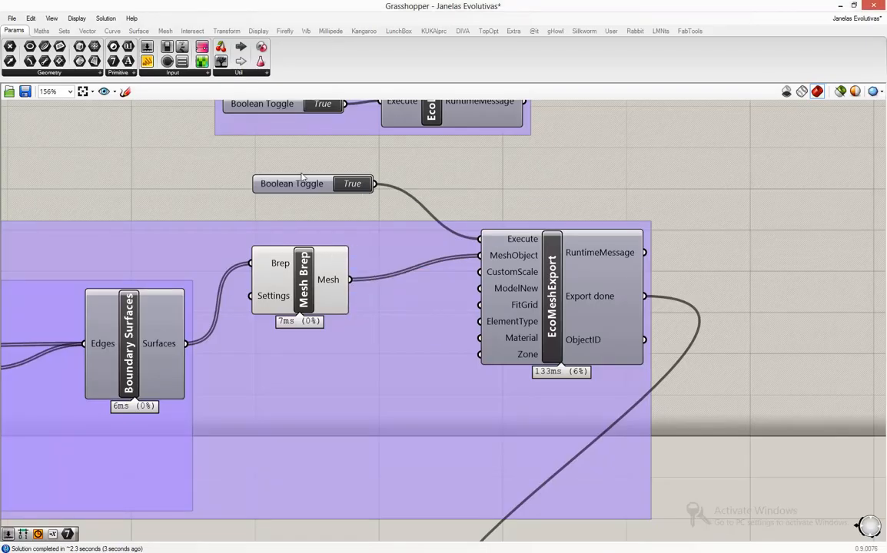
scroll(526, 338, "up", 9)
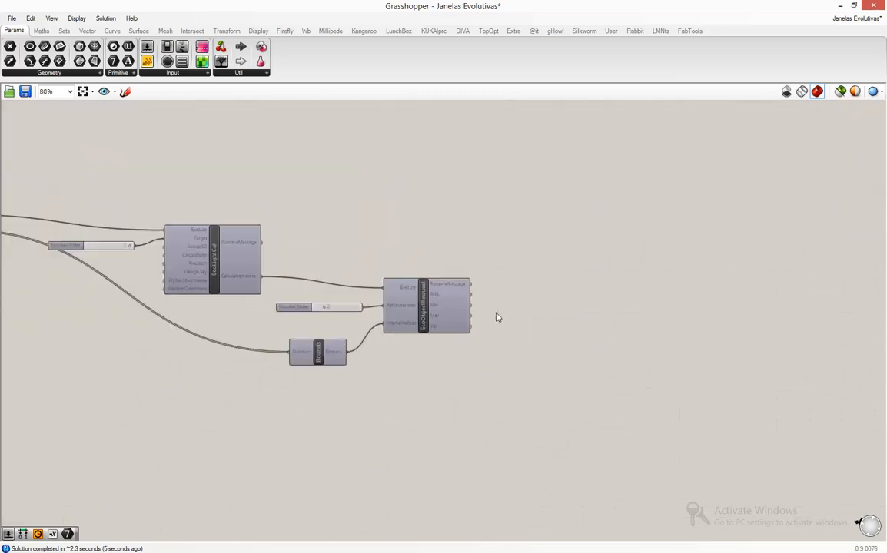
mouse_move(415, 280)
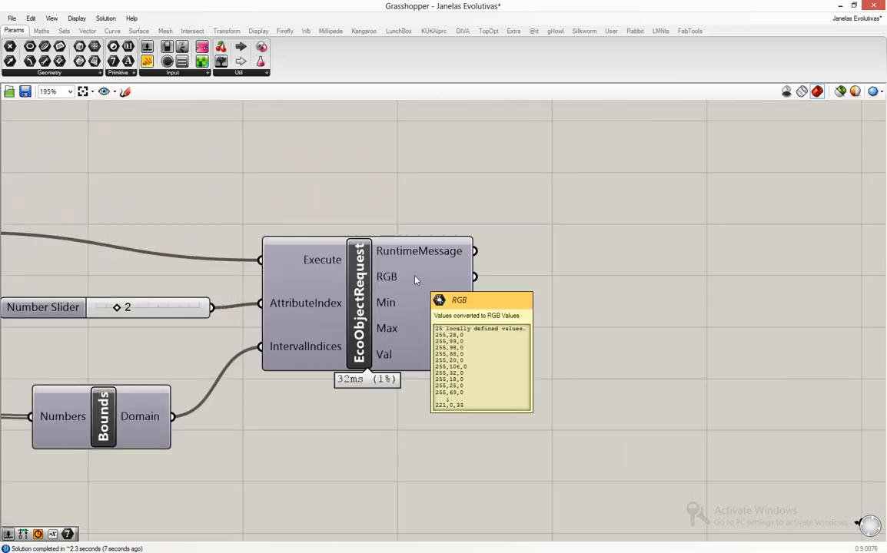
Step: Add a Custom Preview component above and beyond EcoObjectRequest on the canvas
scroll(527, 254, "down", 3)
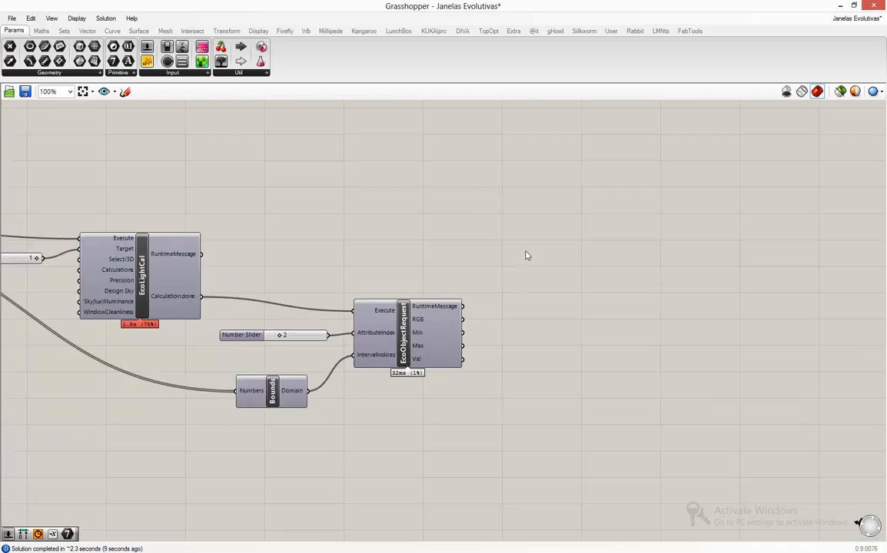
scroll(526, 255, "up", 2)
double_click(526, 256)
type("custom")
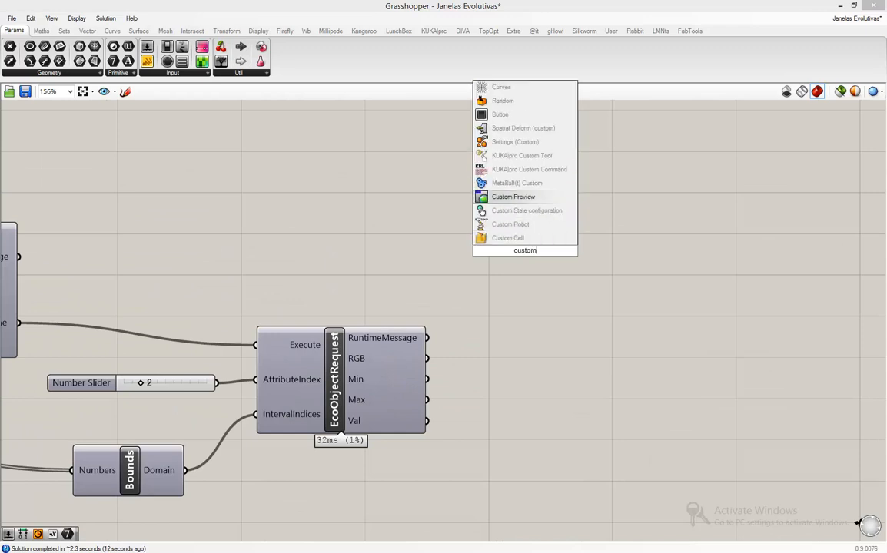
left_click(496, 197)
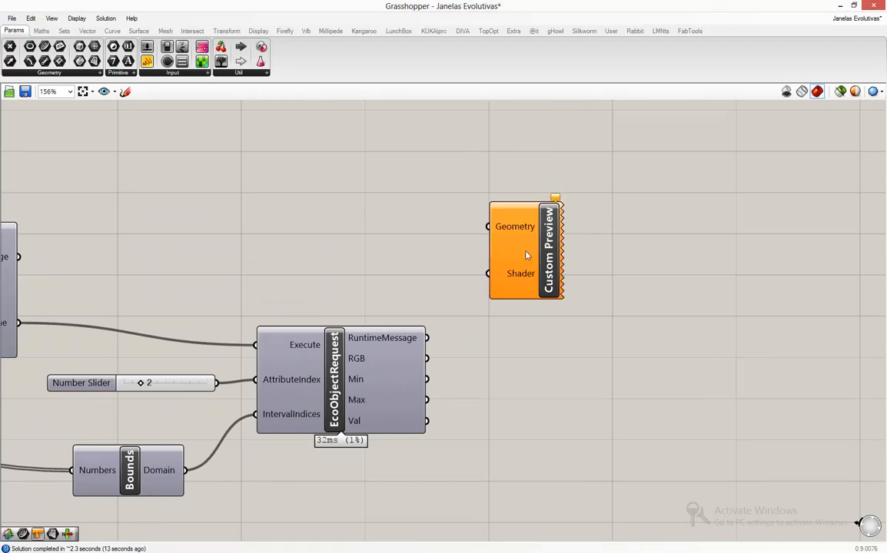
Step: Connect Isotrim's Surface output to Custom Preview's Geometry input
scroll(578, 244, "down", 5)
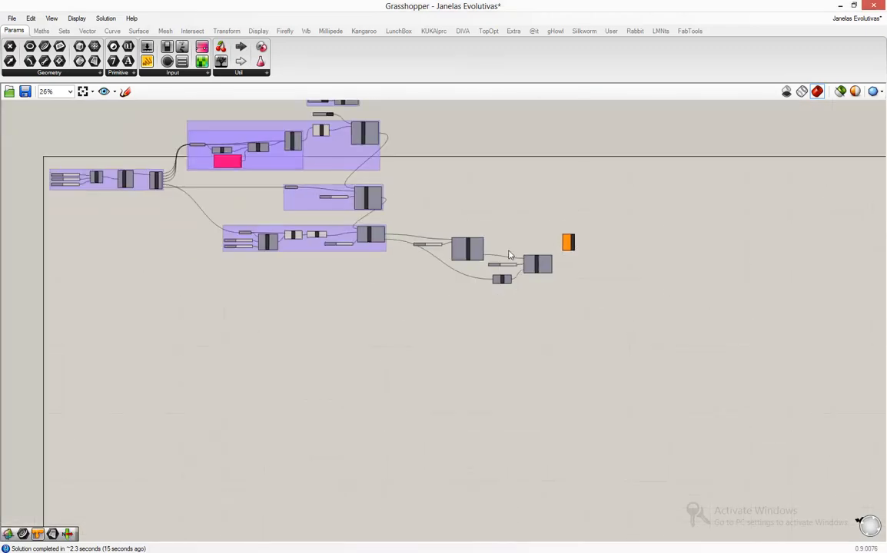
scroll(292, 225, "up", 4)
scroll(289, 224, "up", 2)
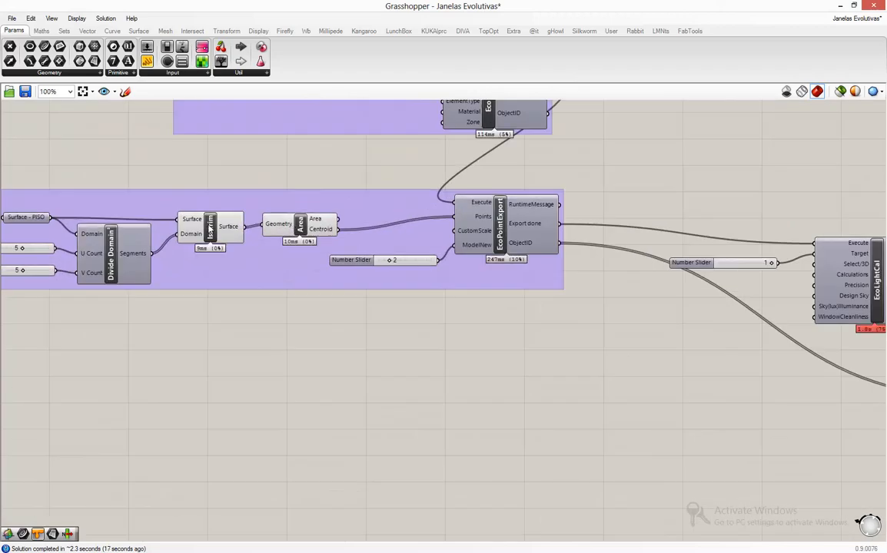
scroll(214, 209, "up", 1)
left_click(213, 210)
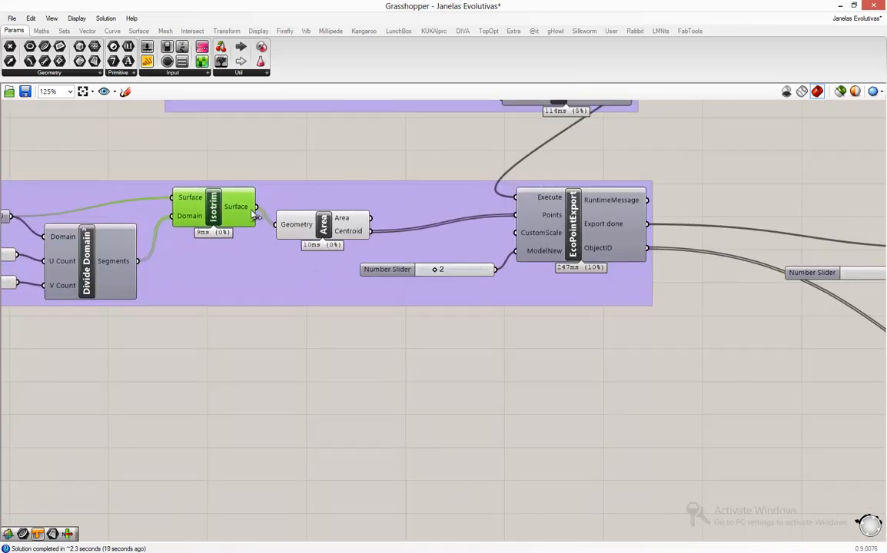
scroll(249, 212, "down", 5)
scroll(438, 225, "up", 4)
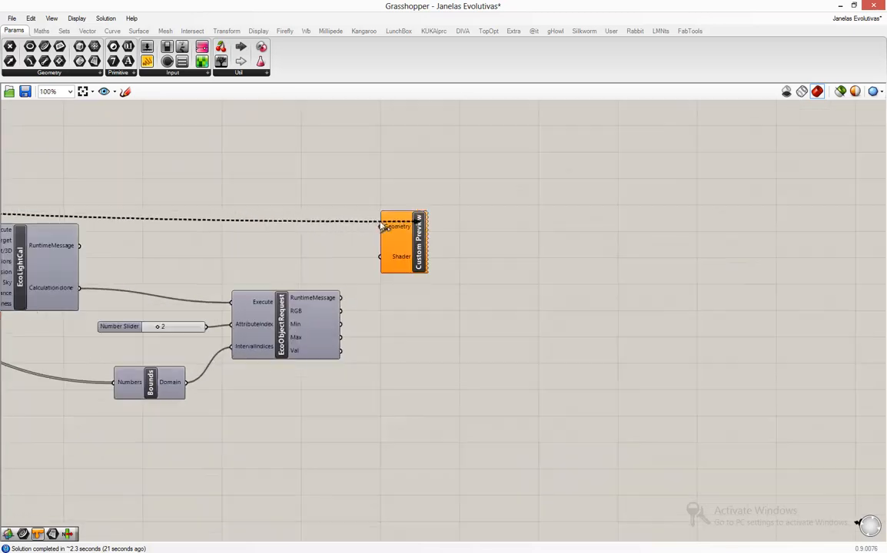
Step: Connect EcoObjectRequest's RGB output to Custom Preview's Shader input and place the Grasshopper window beside the Rhino viewport
left_click_drag(393, 234, 438, 222)
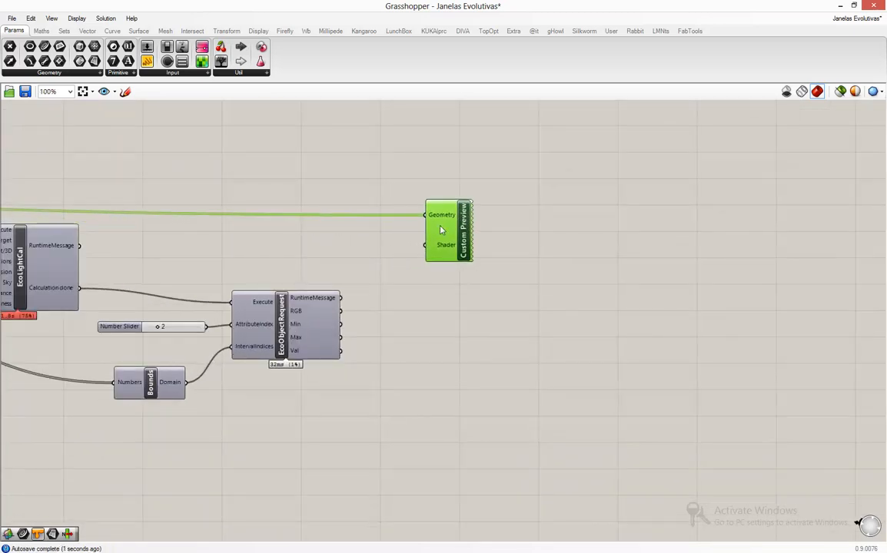
left_click_drag(341, 311, 425, 246)
left_click_drag(371, 6, 886, 123)
left_click(734, 181)
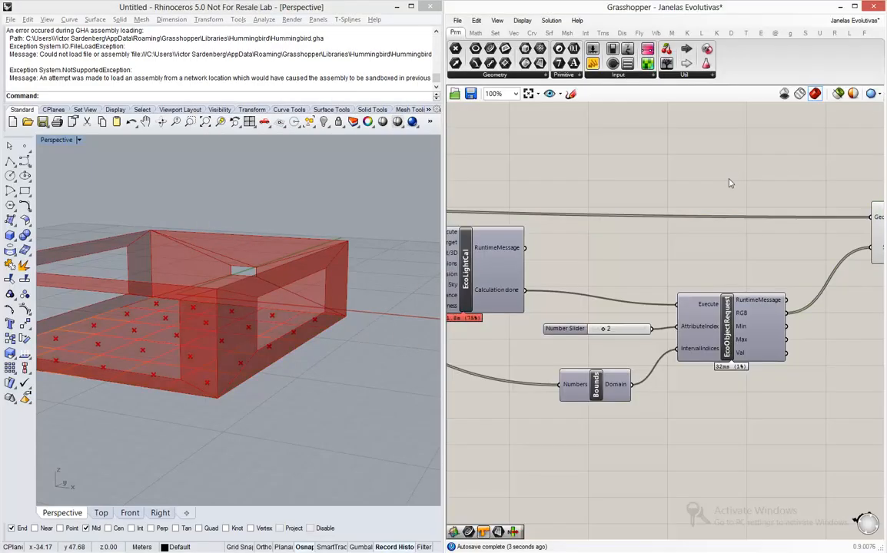
Step: Turn off the preview of the components in the floor export and point export groups
scroll(601, 265, "down", 10)
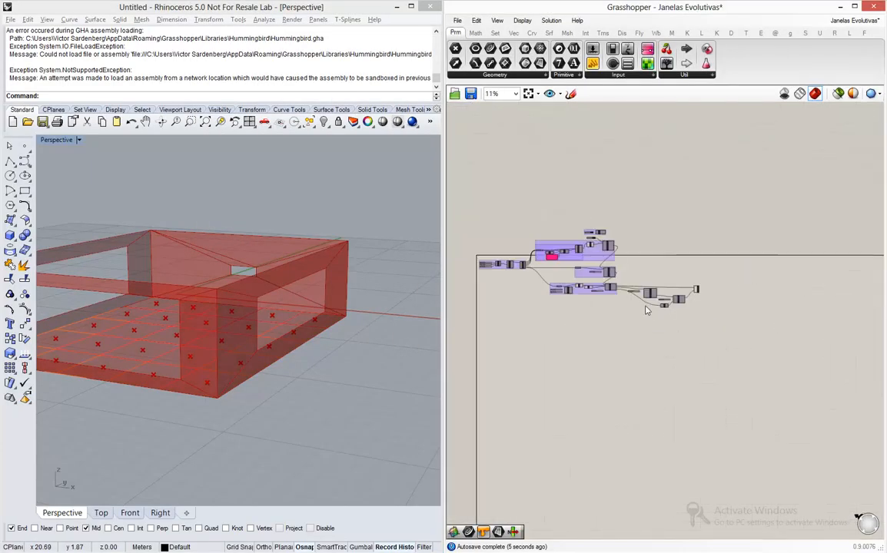
left_click_drag(613, 318, 530, 281)
middle_click(531, 281)
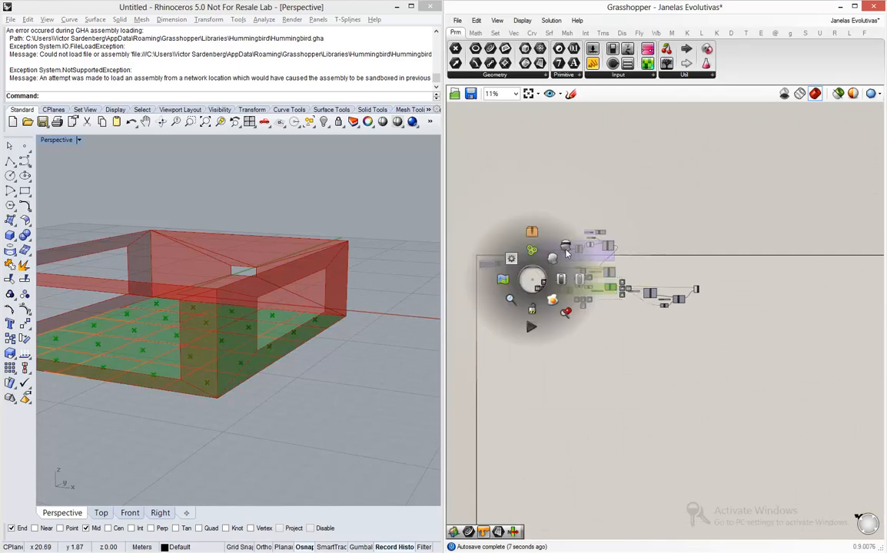
left_click(566, 253)
left_click(542, 348)
right_click_drag(223, 238, 217, 277)
Step: Replace Custom Preview's Geometry input with Area's Centroid output and check the coloured points in the Rhino perspective view
scroll(618, 300, "up", 12)
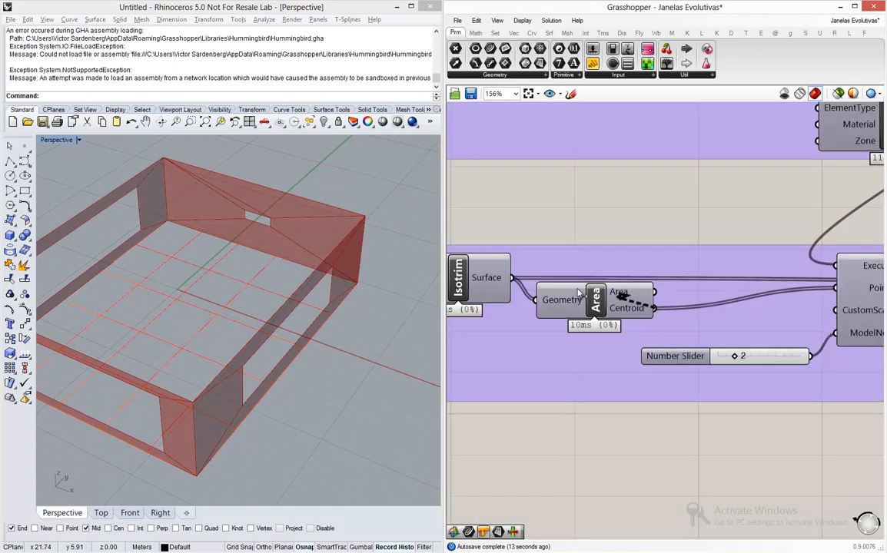
scroll(528, 296, "down", 9)
scroll(719, 287, "up", 7)
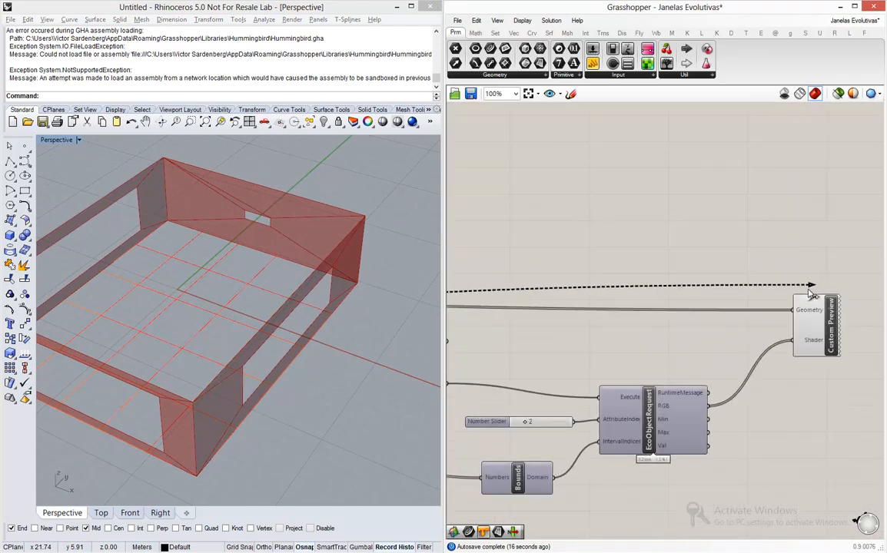
left_click_drag(801, 314, 800, 311)
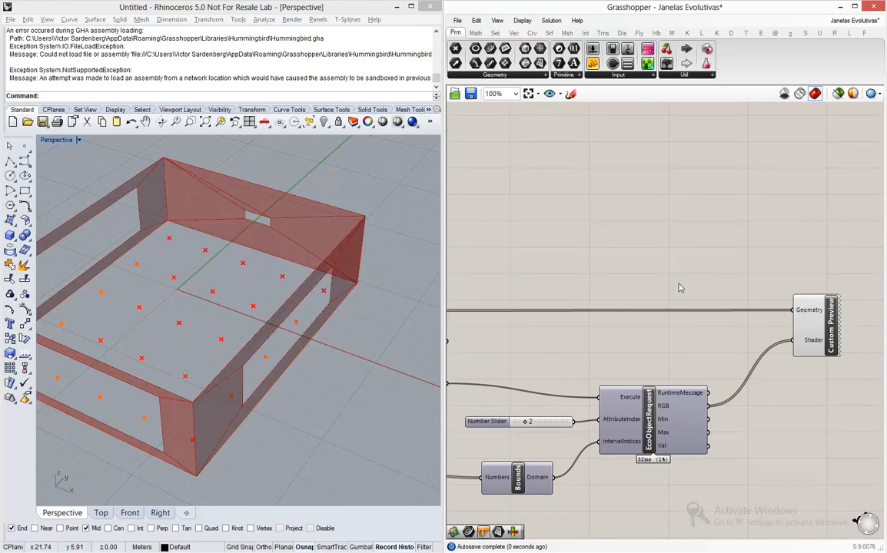
scroll(225, 317, "down", 4)
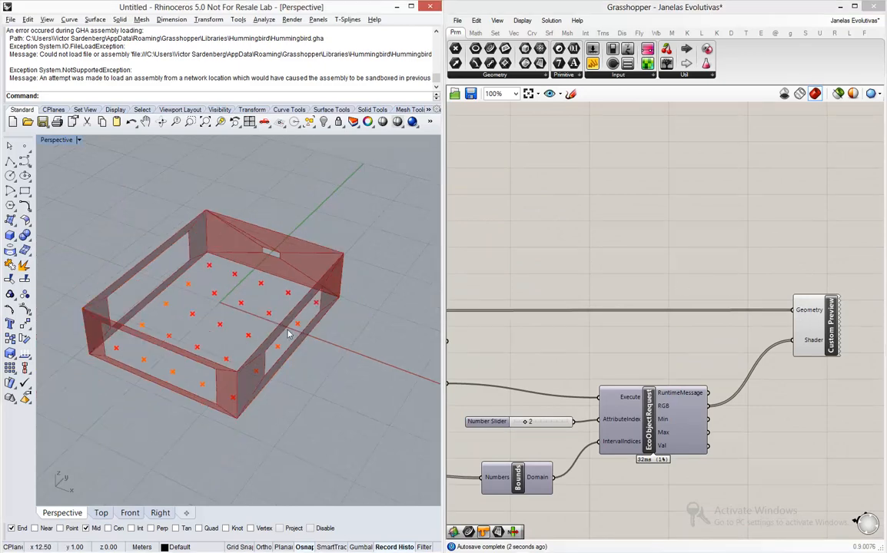
scroll(225, 318, "up", 3)
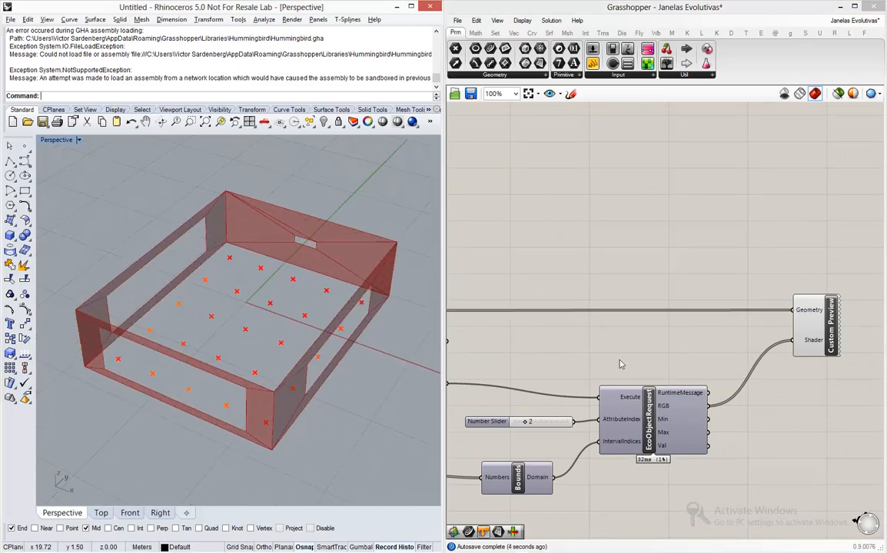
Step: Add a Text Tag component below Custom Preview and connect EcoObjectRequest's Val output to its Text input
scroll(638, 373, "down", 4)
scroll(694, 399, "up", 5)
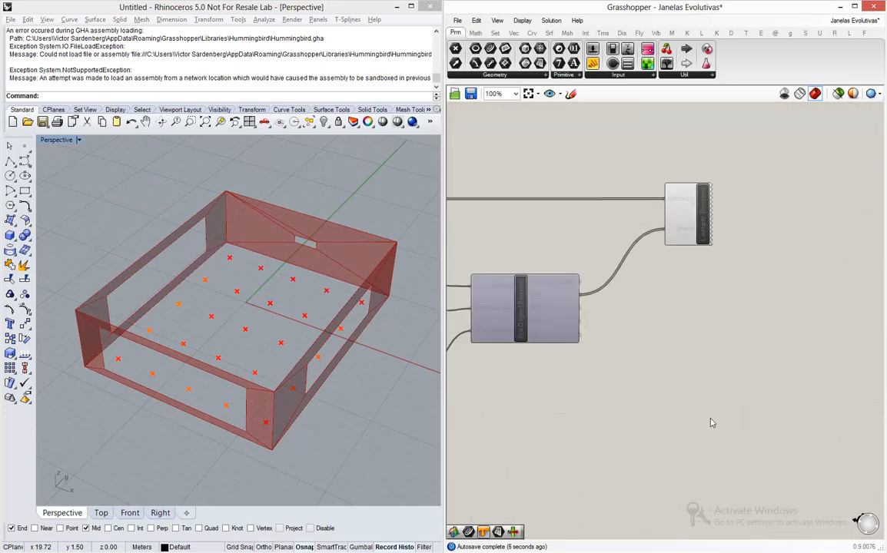
mouse_move(516, 318)
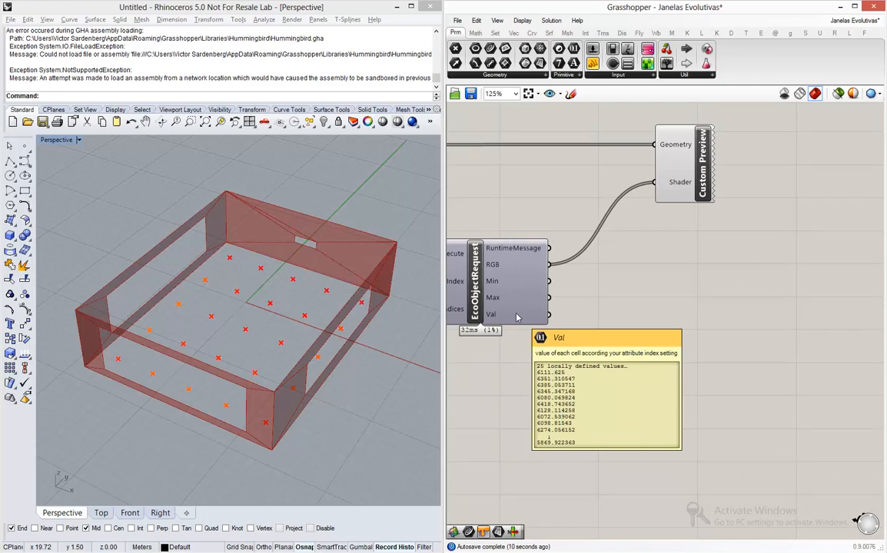
double_click(686, 292)
type("te")
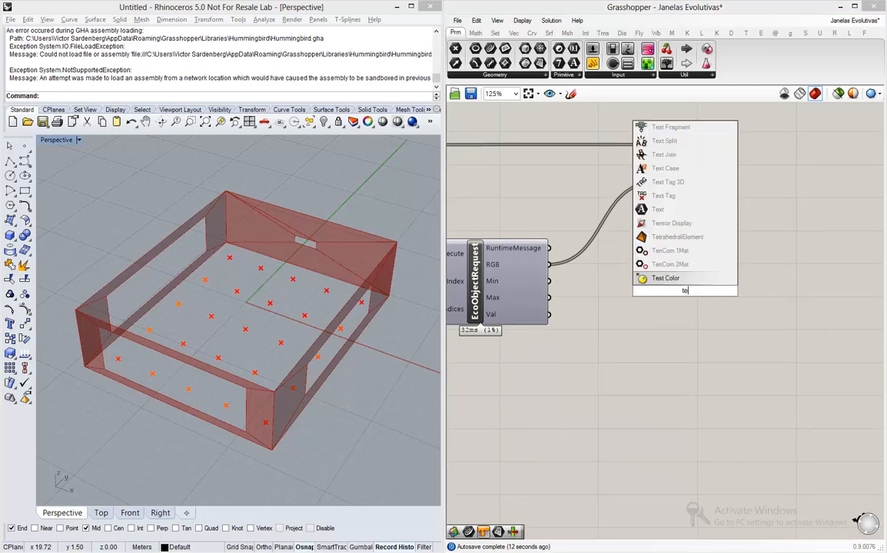
type("xt")
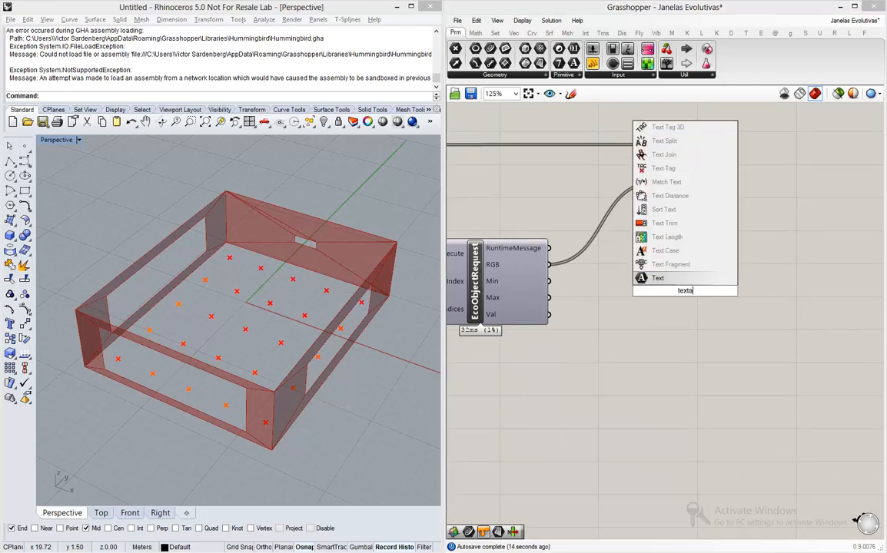
type(" tag")
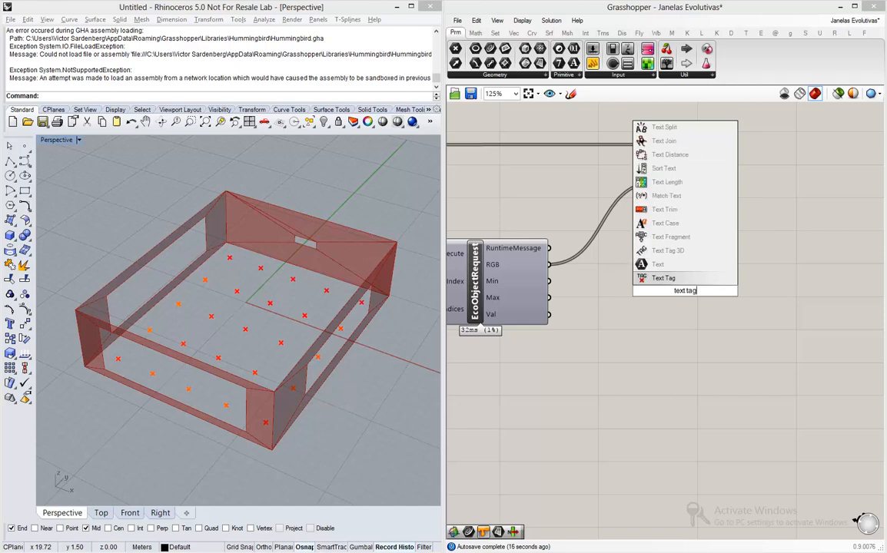
key("Return")
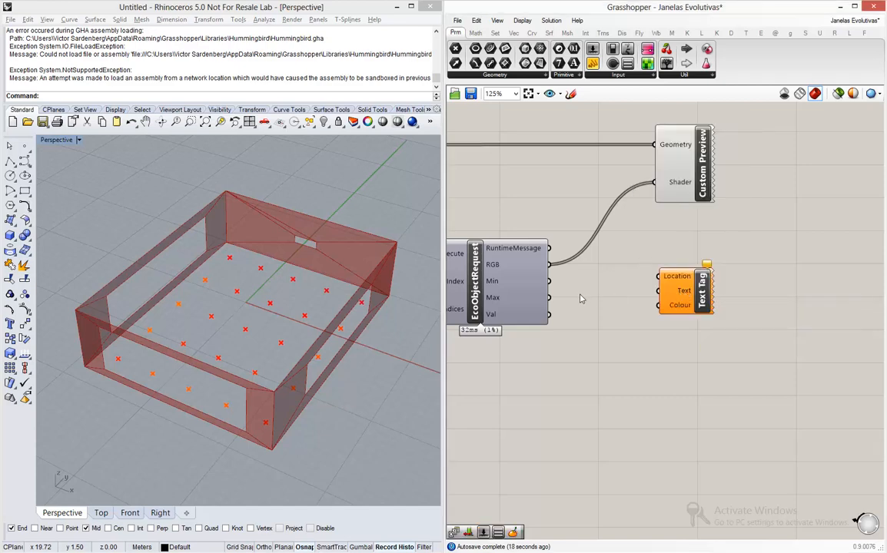
left_click_drag(551, 315, 691, 274)
Step: Connect Area's Centroid output to Text Tag's Location input and inspect the value labels on the floor points in Rhino
scroll(788, 247, "down", 8)
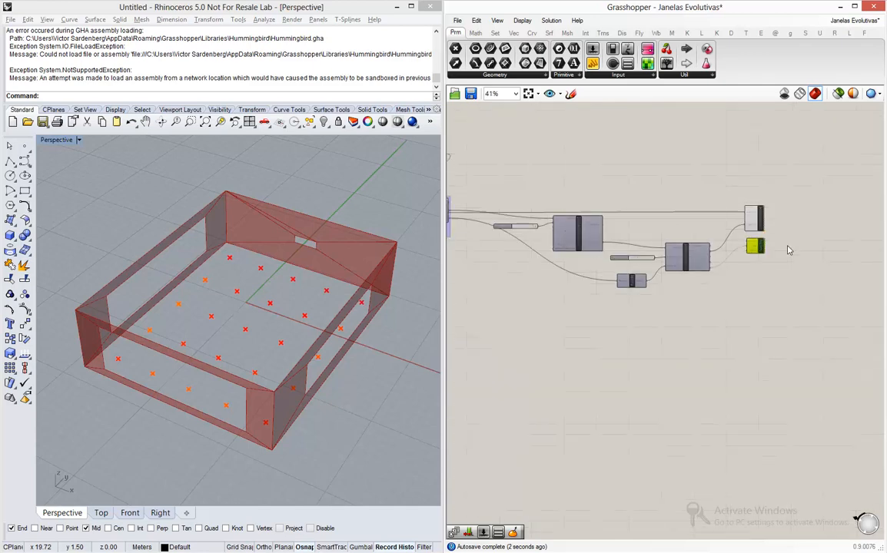
scroll(663, 246, "up", 8)
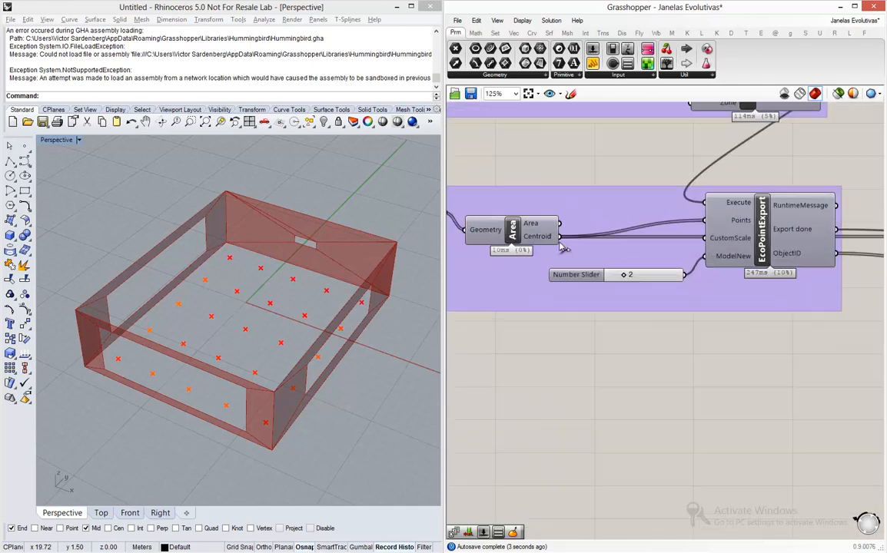
left_click_drag(561, 239, 586, 242)
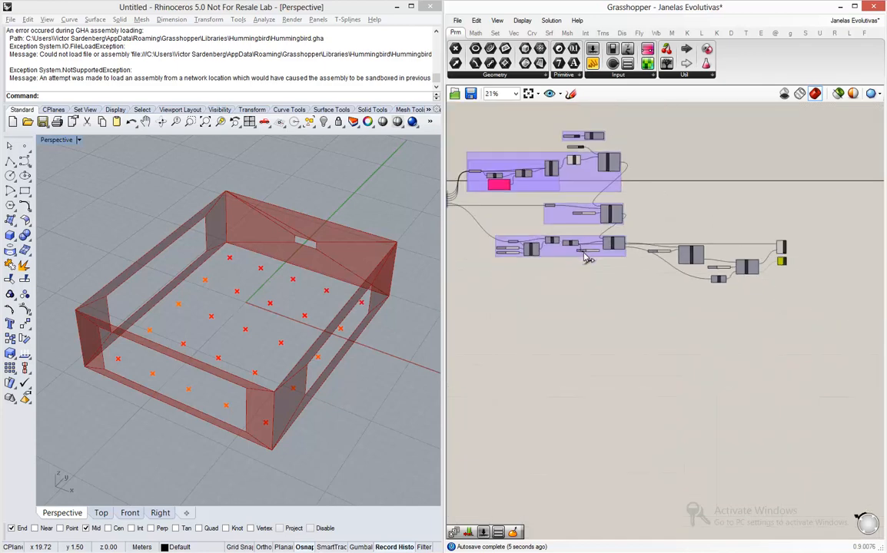
scroll(586, 254, "up", 5)
left_click_drag(821, 256, 821, 243)
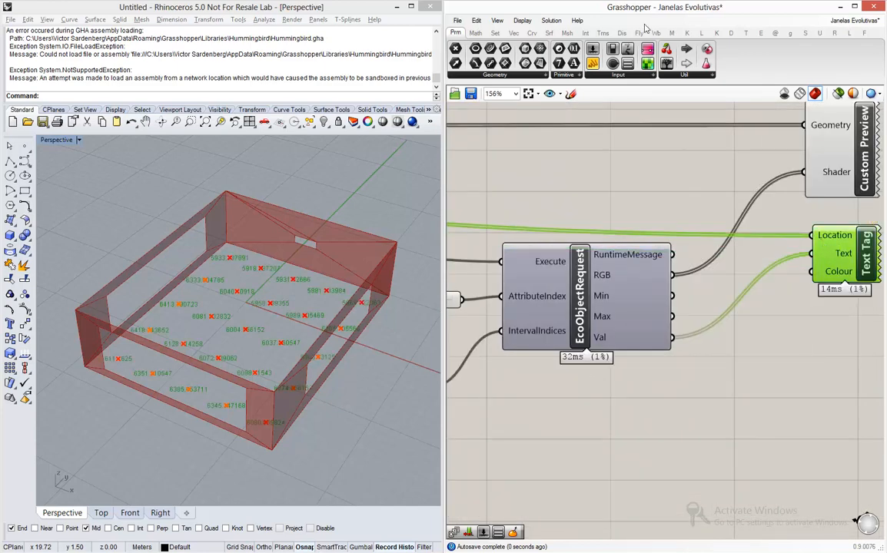
scroll(192, 292, "up", 4)
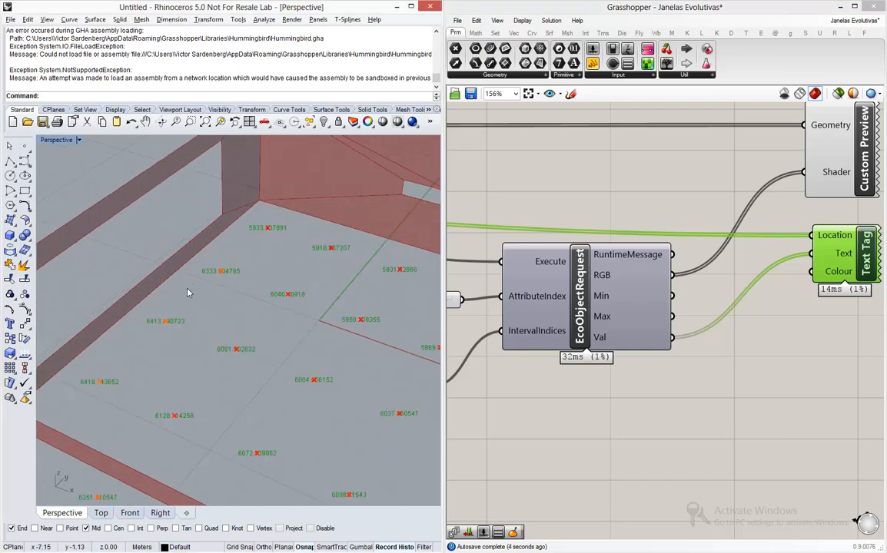
scroll(193, 293, "down", 6)
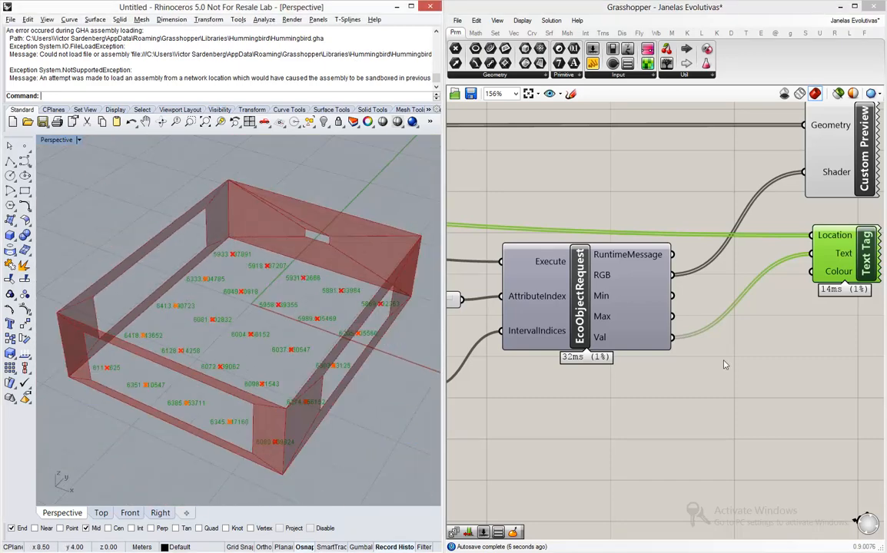
Step: Add an Average component below Text Tag and connect EcoObjectRequest's Val output to its Input
scroll(698, 359, "down", 4)
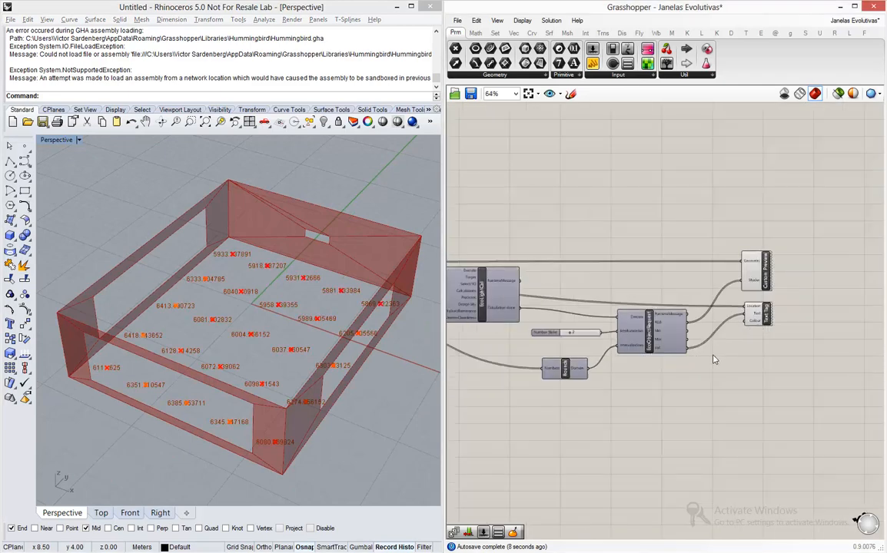
scroll(713, 359, "up", 2)
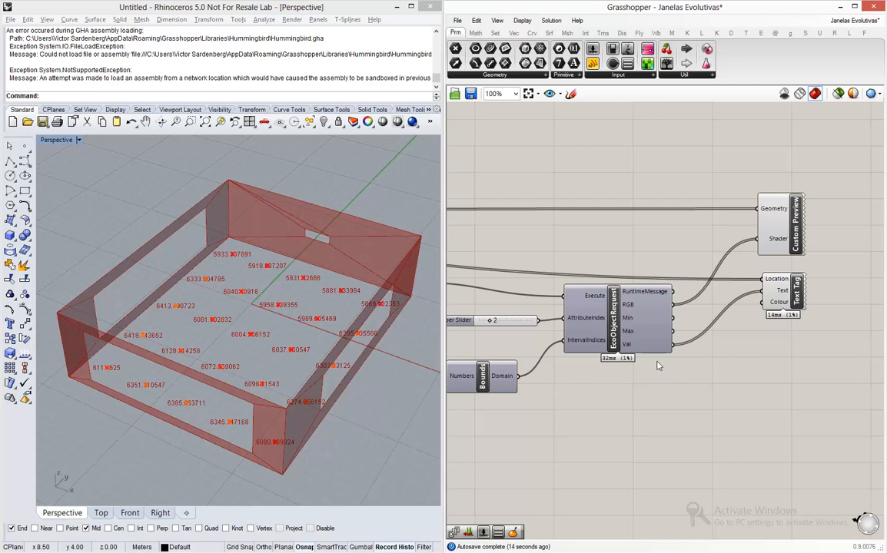
double_click(799, 392)
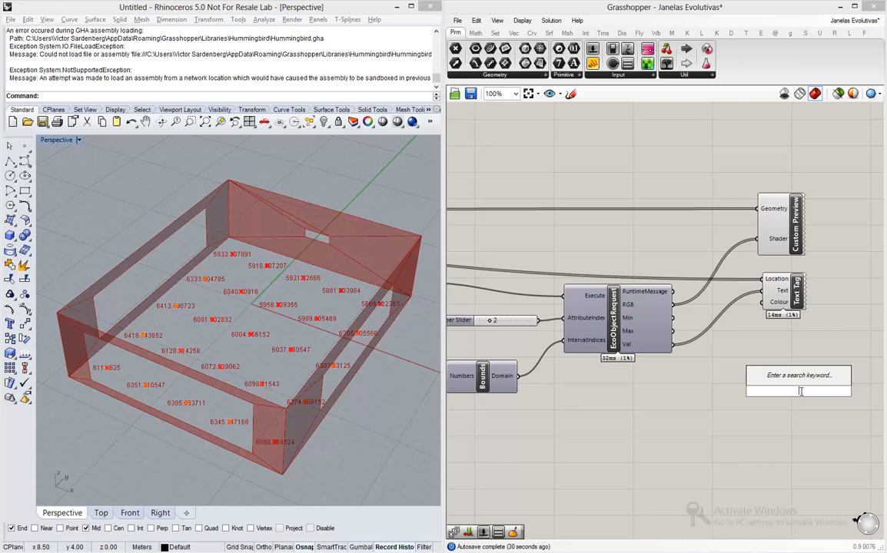
type("aver")
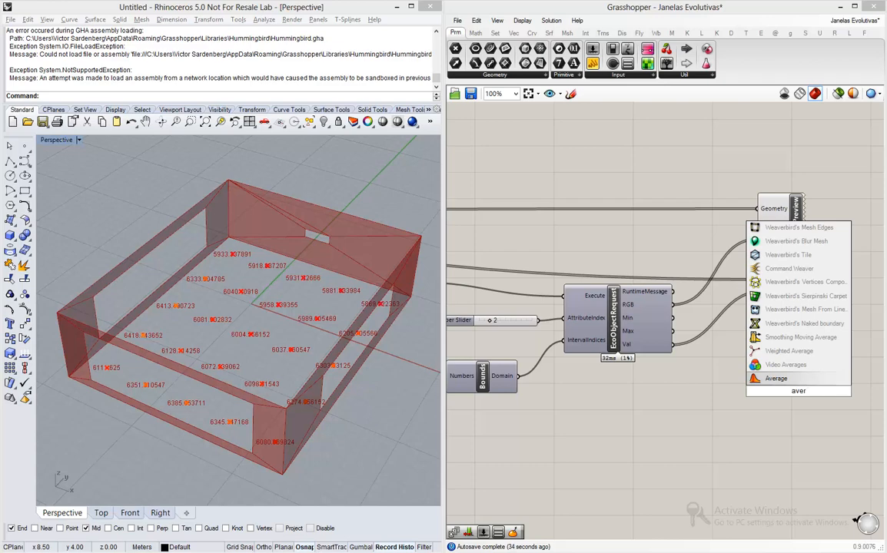
key("Return")
mouse_move(192, 541)
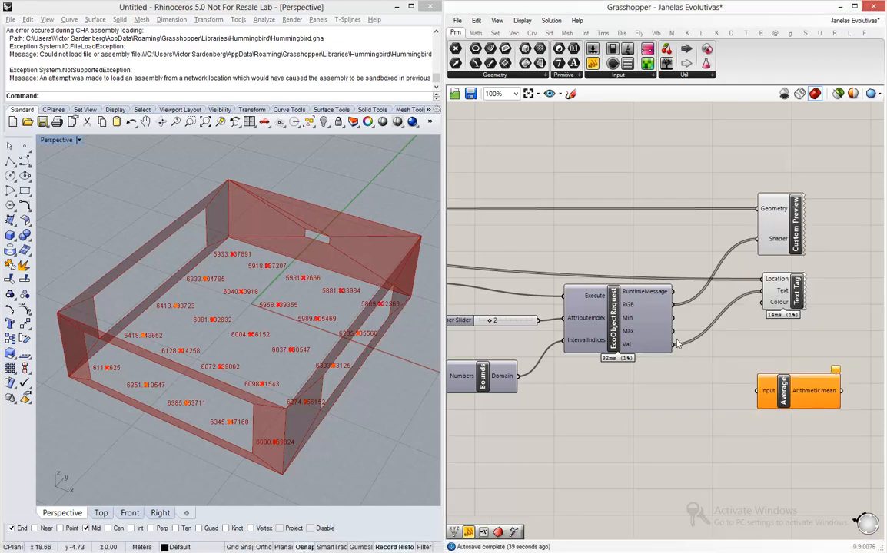
left_click_drag(674, 344, 764, 391)
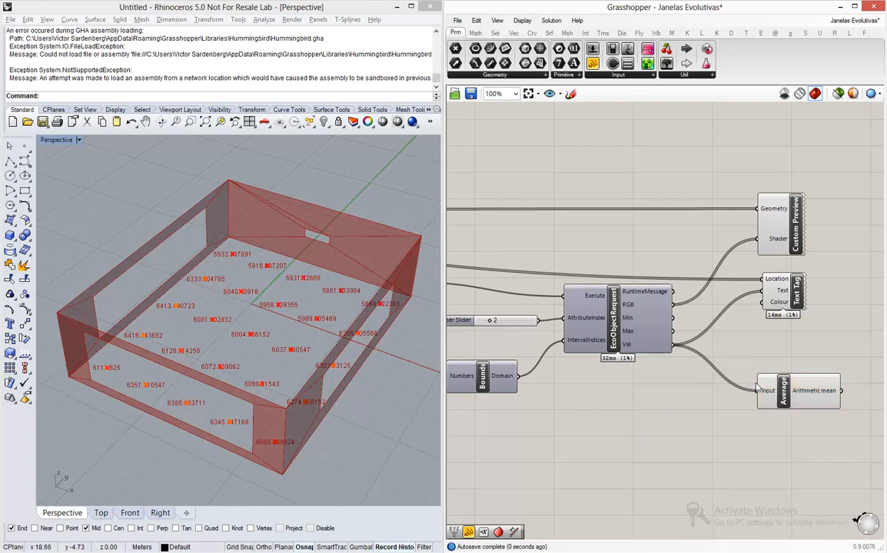
scroll(606, 363, "down", 3)
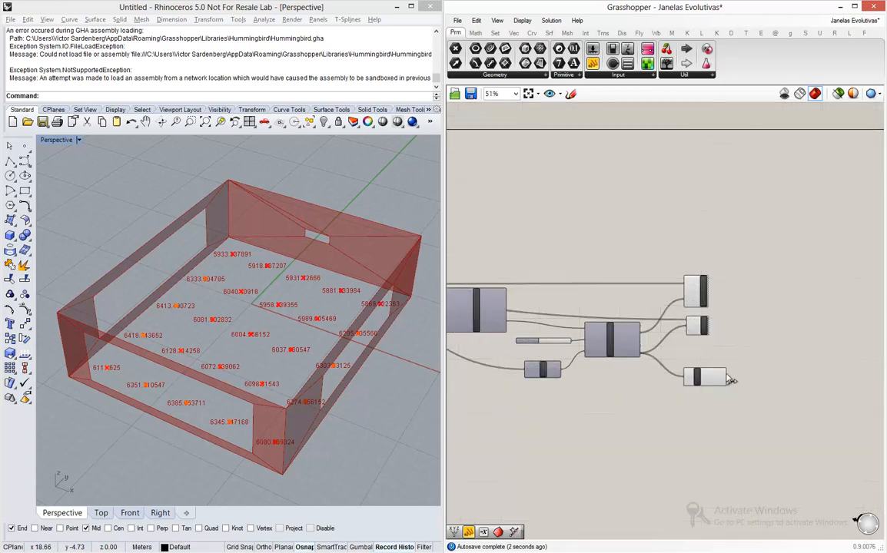
Step: Add a Galapagos component above the Average component and connect its Fitness input to Average's Arithmetic mean output
scroll(727, 378, "up", 3)
scroll(691, 385, "down", 3)
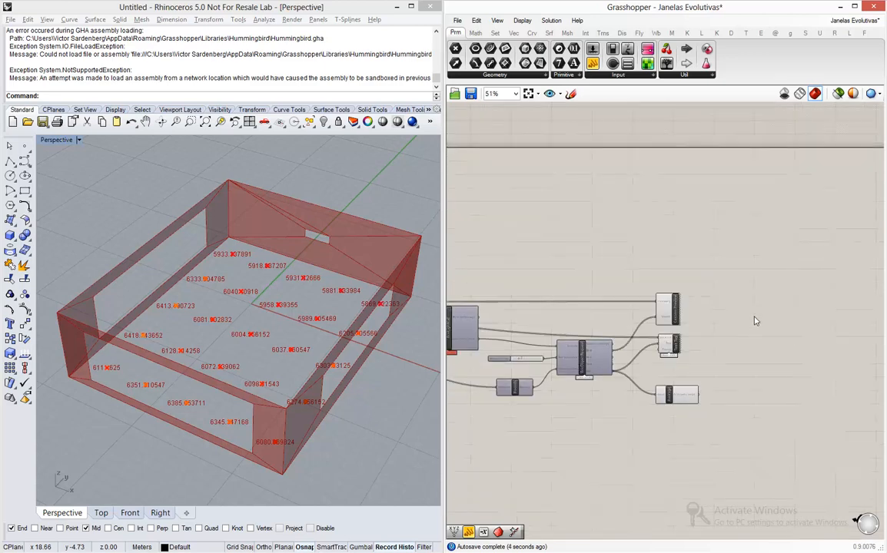
scroll(776, 237, "up", 3)
double_click(777, 237)
type("galap")
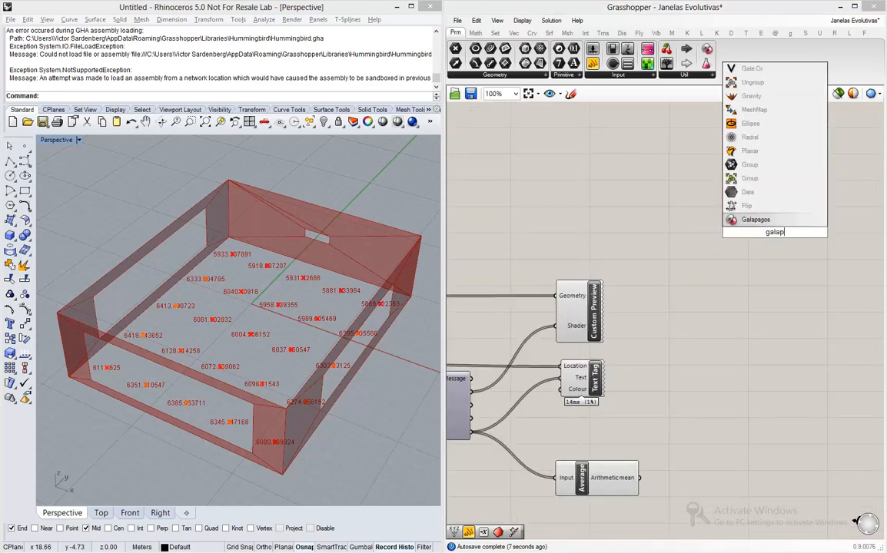
key("Return")
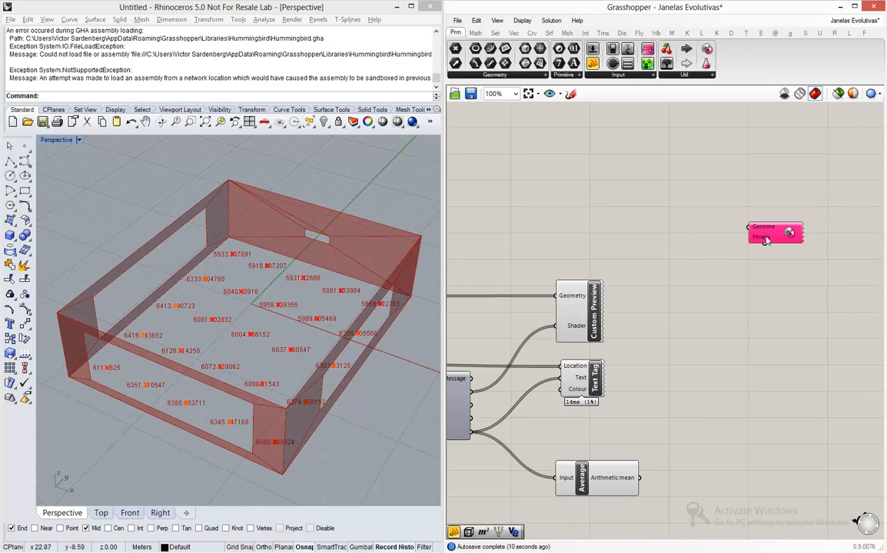
left_click_drag(764, 243, 655, 481)
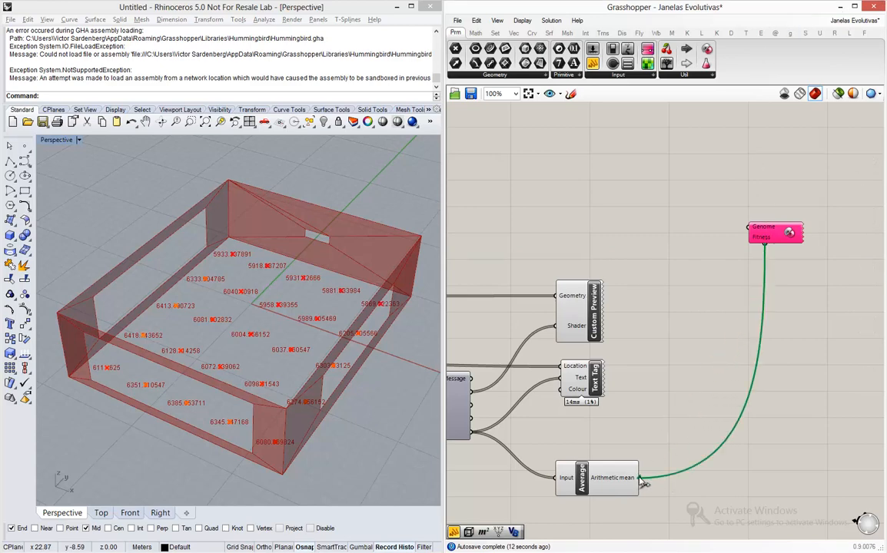
Step: Connect Galapagos's Genome input to the Gene Pool that drives the wall Scale factors and save the definition
left_click_drag(748, 226, 498, 142)
scroll(776, 179, "down", 10)
scroll(571, 164, "up", 10)
scroll(578, 276, "down", 3)
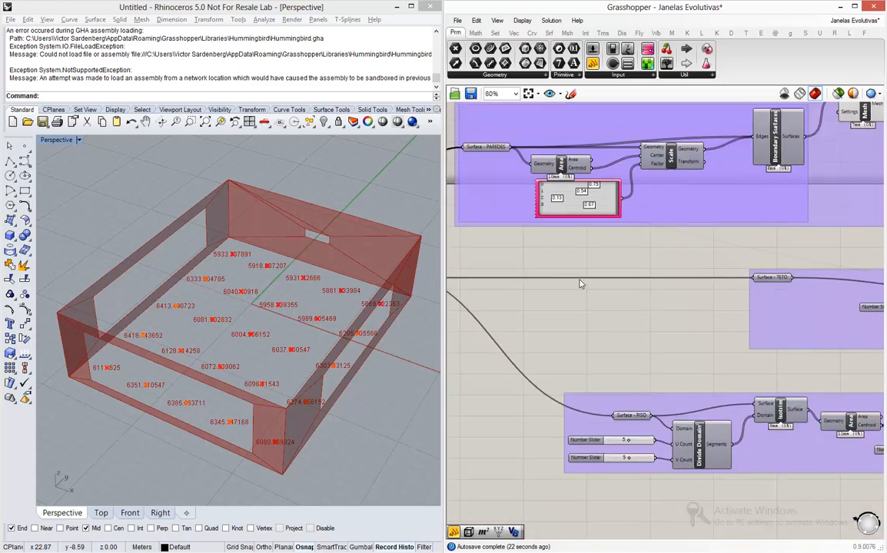
scroll(730, 265, "up", 4)
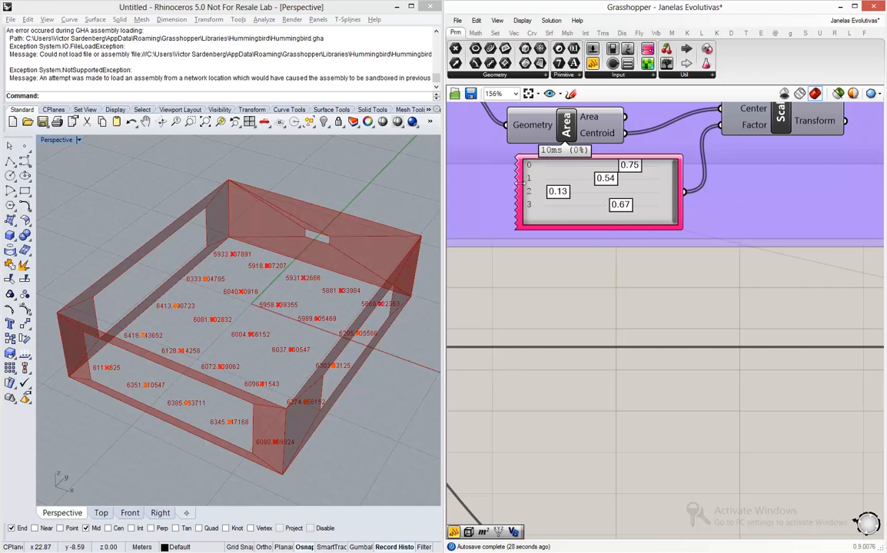
scroll(538, 230, "down", 8)
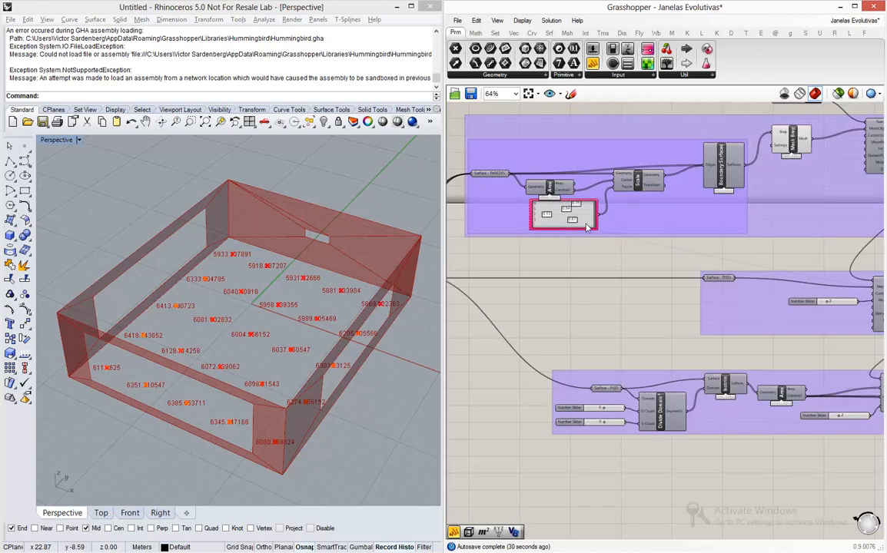
right_click_drag(617, 236, 671, 246)
scroll(670, 246, "up", 8)
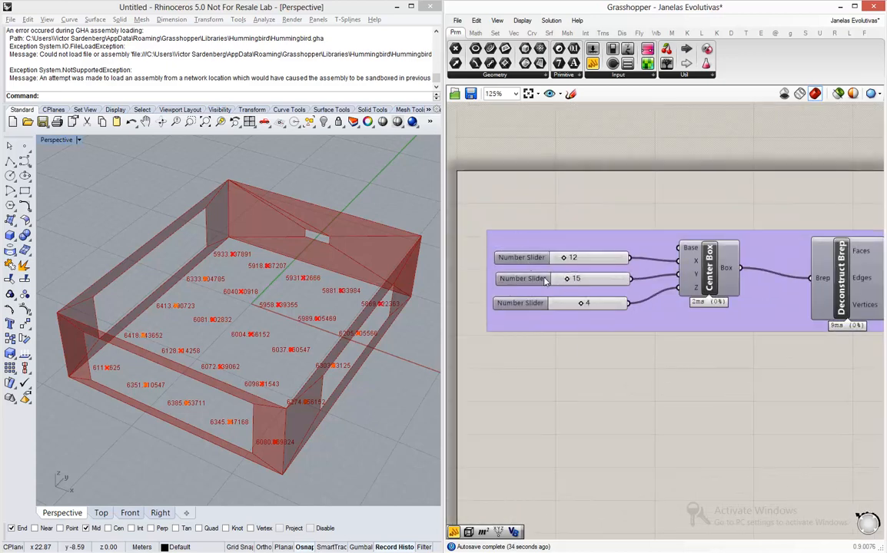
scroll(634, 283, "down", 9)
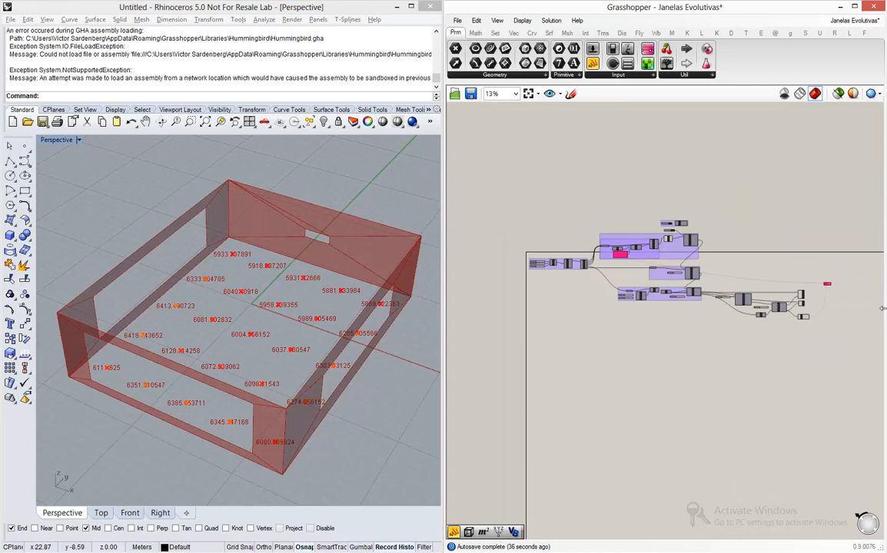
Step: Open the Galapagos Editor and set the Fitness value to 4500
scroll(845, 300, "up", 7)
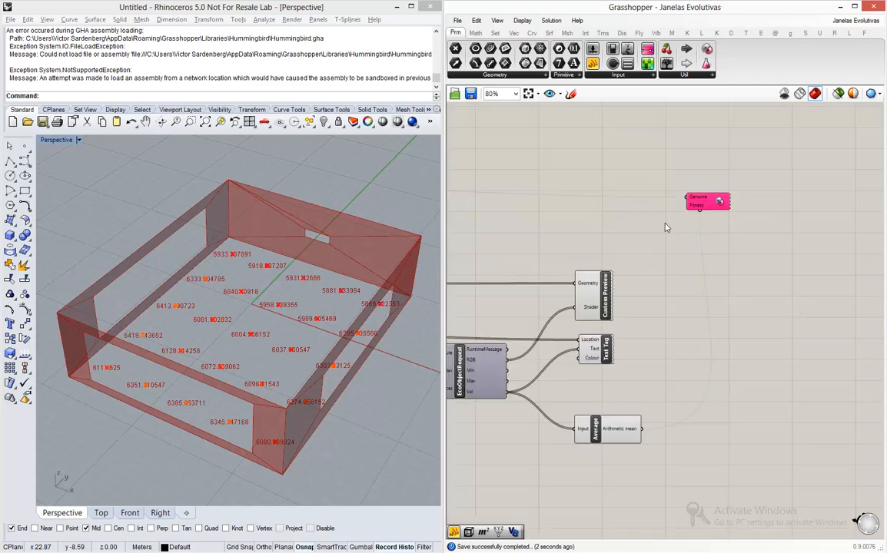
double_click(713, 202)
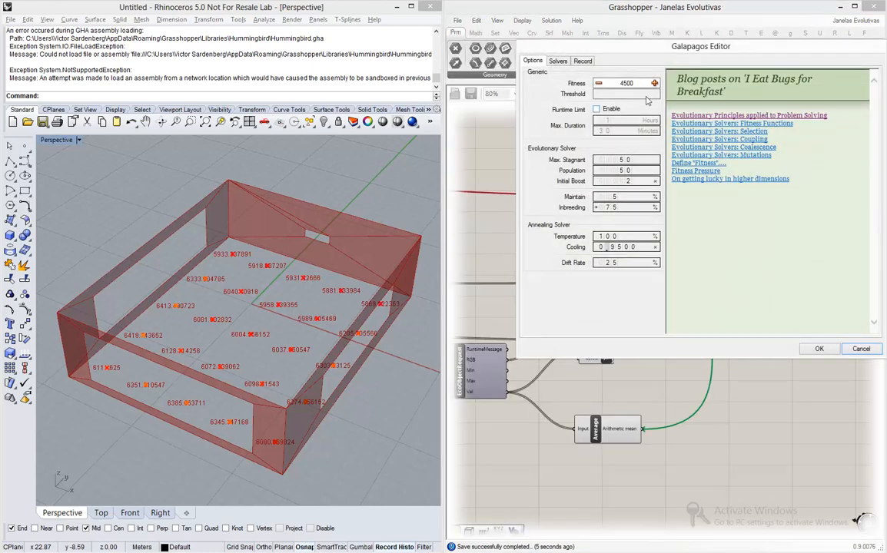
type("4500")
Step: Start the Galapagos evolutionary solver and switch to Ecotect to watch the light level calculation
left_click(557, 61)
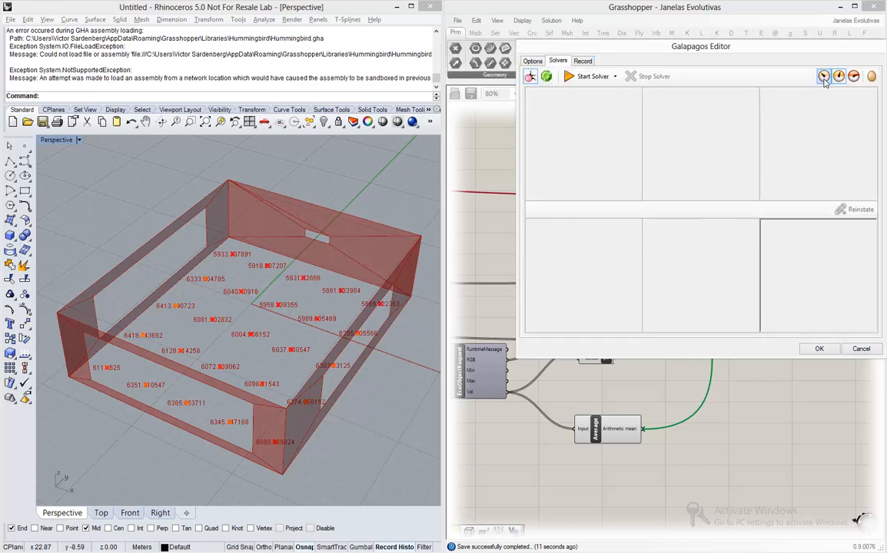
left_click(600, 78)
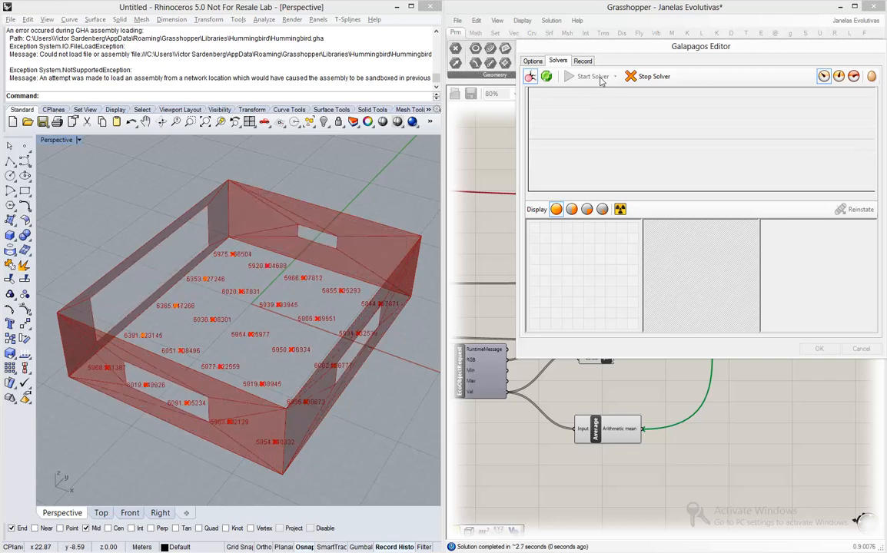
key("alt+Tab")
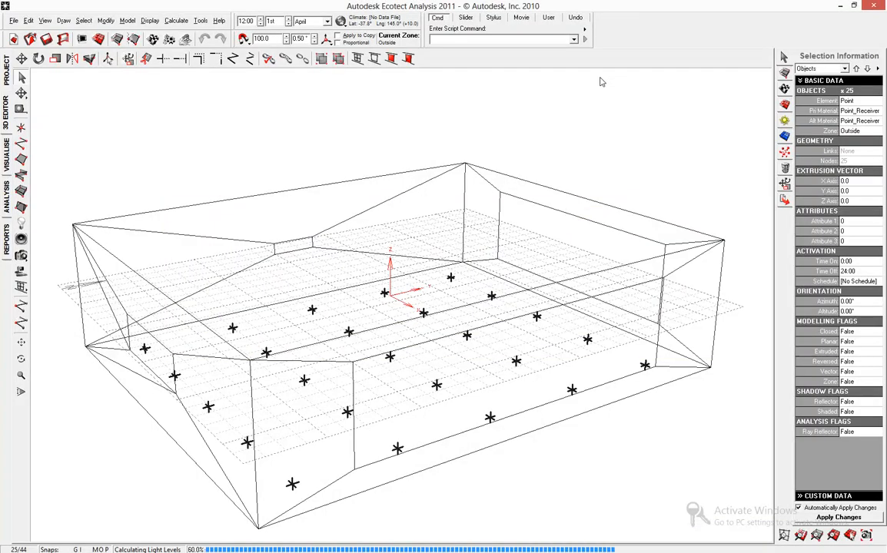